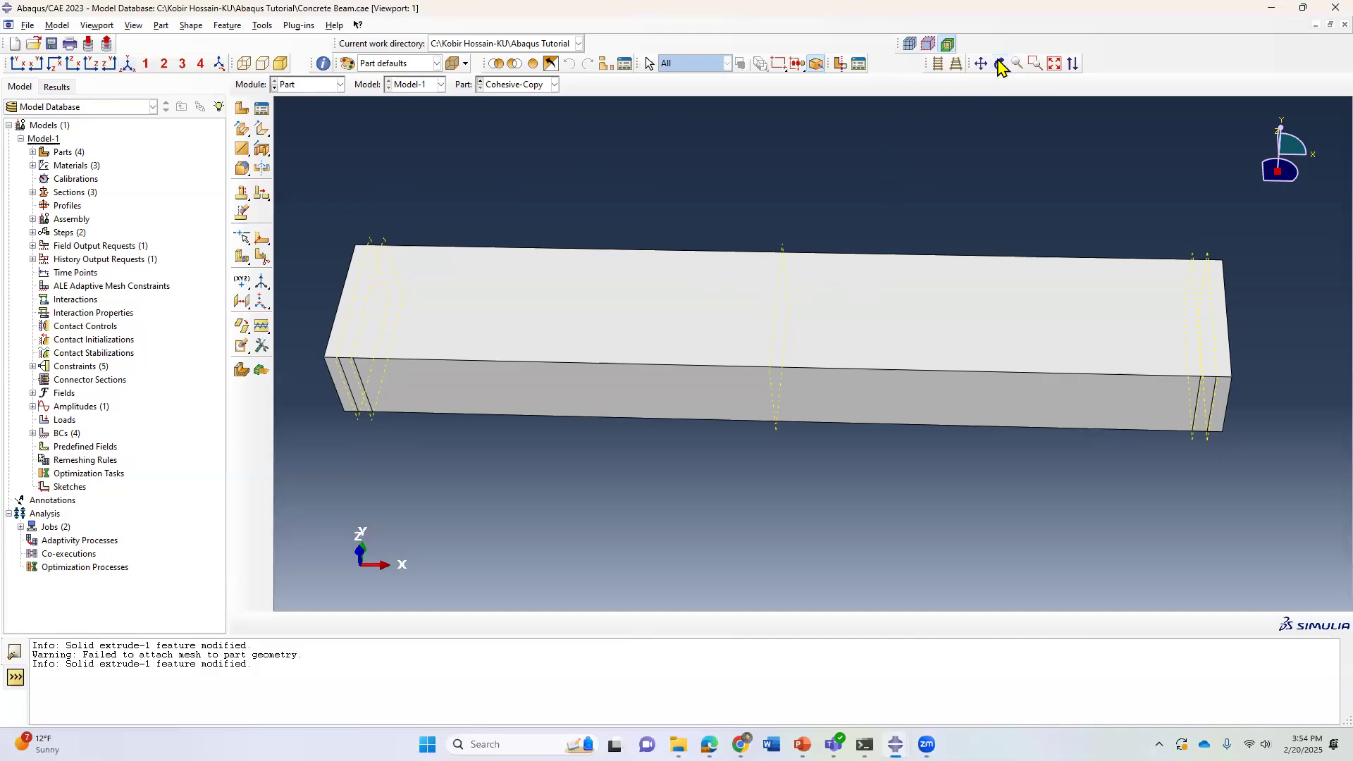
Step: Create a datum plane offset 1450 inward from the beam's +X end face
{"action": "left_click", "coordinate": [999, 66]}
{"action": "left_click_drag", "start_coordinate": [882, 281], "coordinate": [675, 310]}
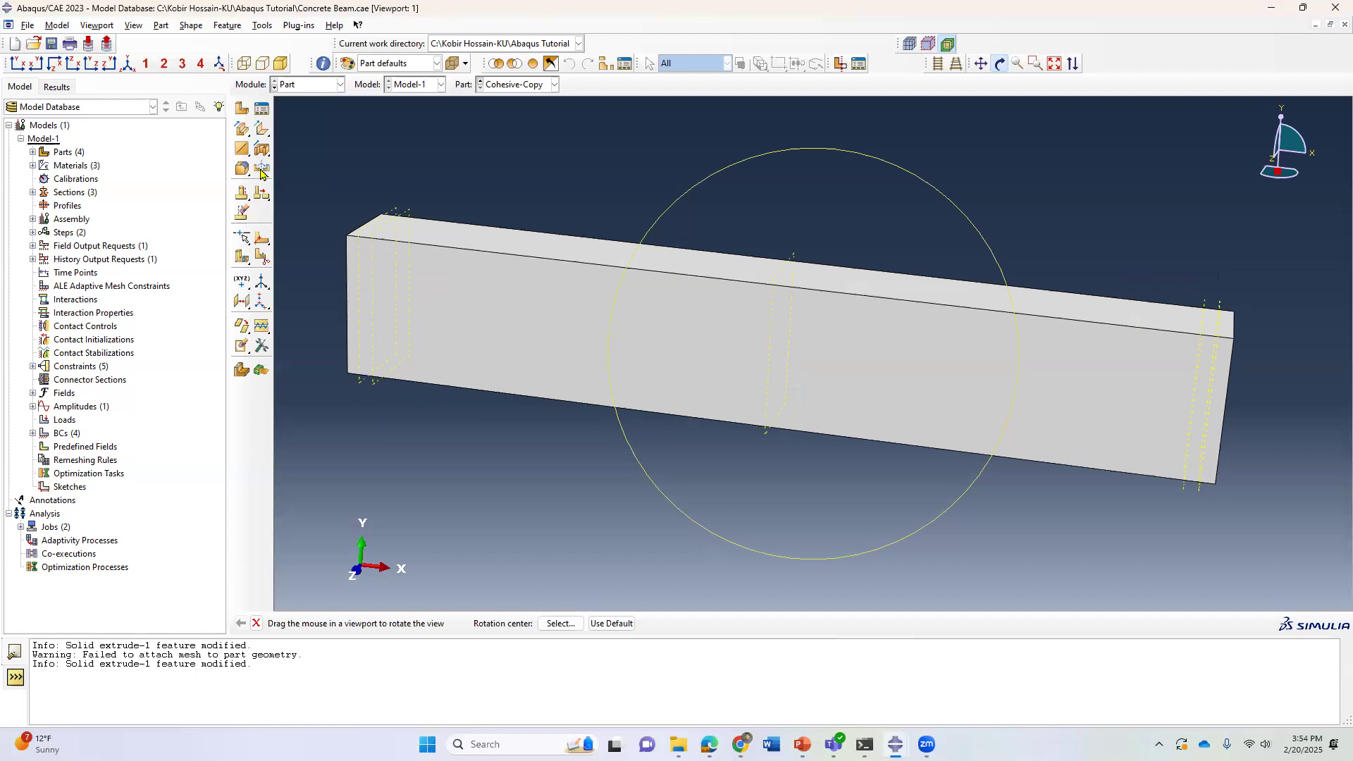
{"action": "left_click_drag", "start_coordinate": [977, 357], "coordinate": [953, 337]}
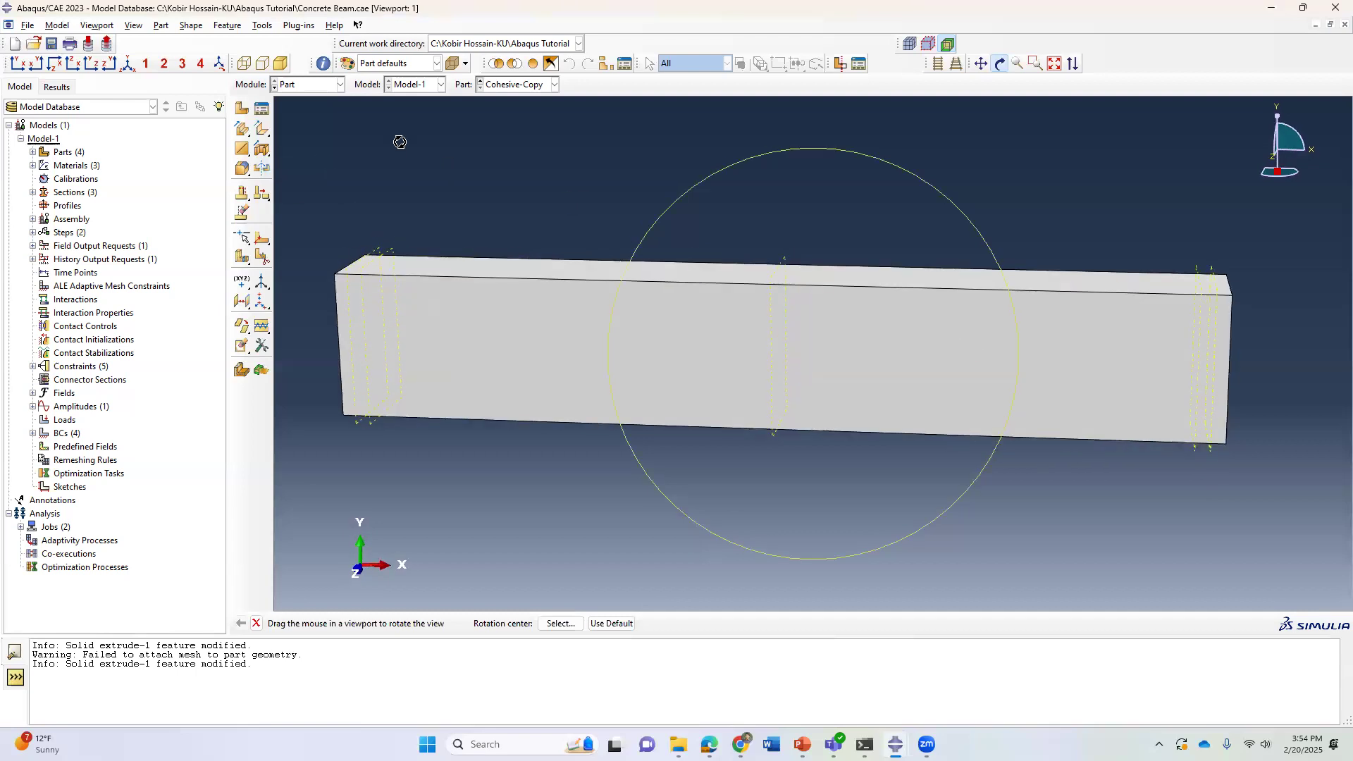
{"action": "key", "text": "Escape"}
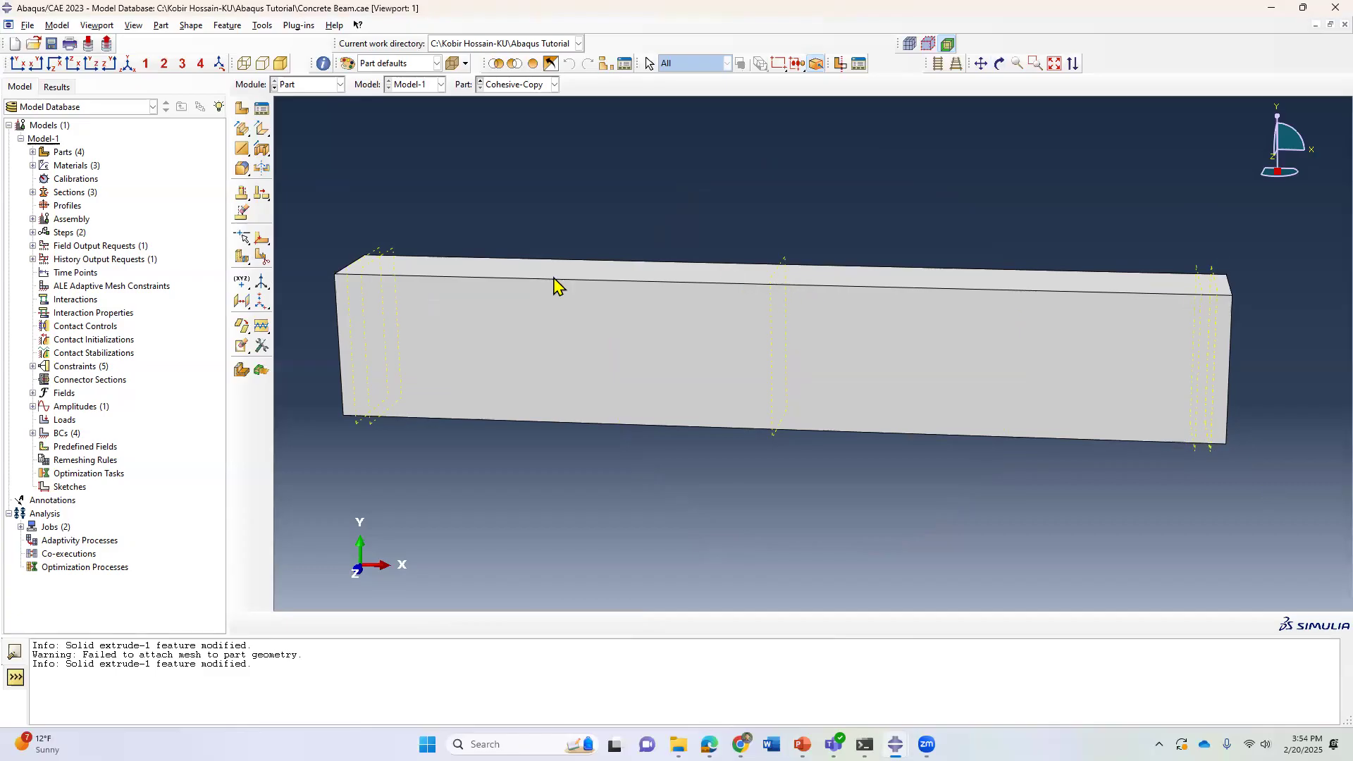
{"action": "left_click", "coordinate": [243, 303]}
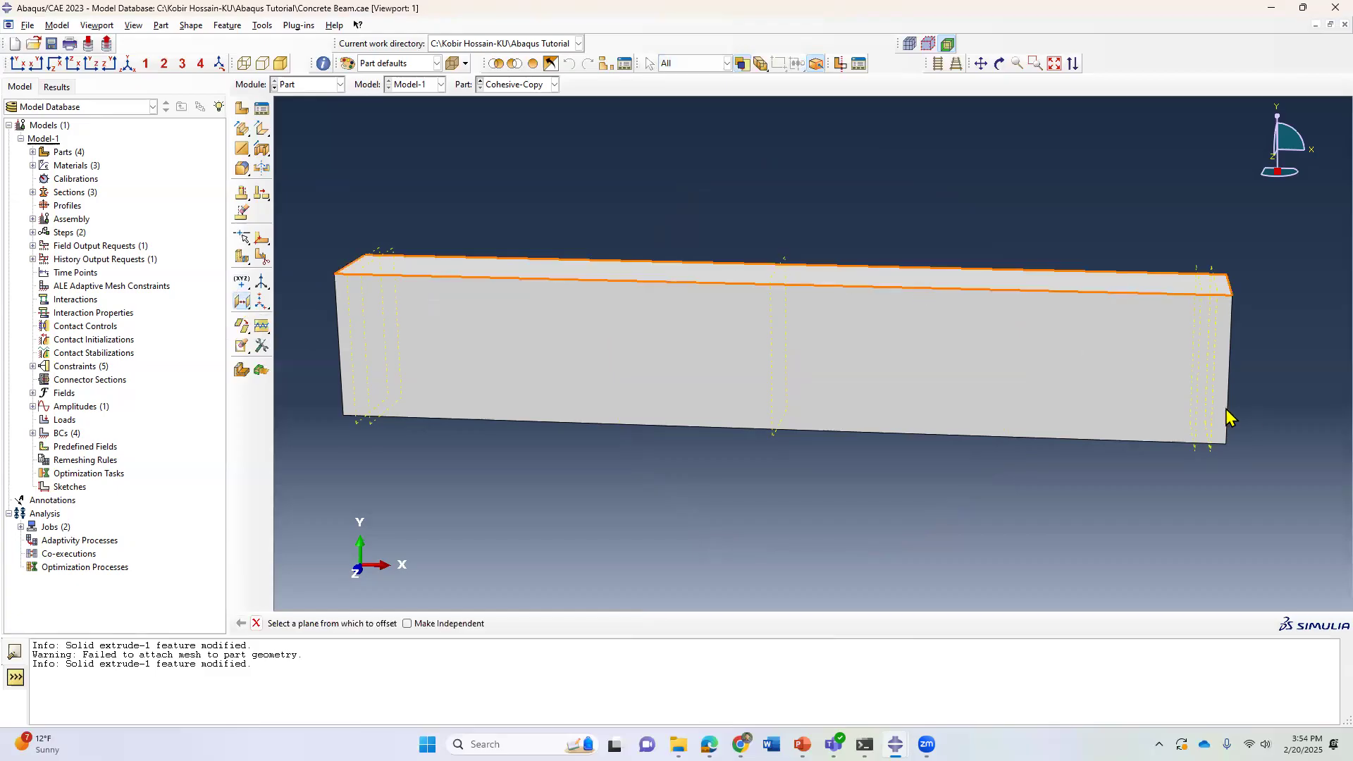
{"action": "left_click", "coordinate": [999, 63]}
{"action": "left_click_drag", "start_coordinate": [741, 324], "coordinate": [1016, 331]}
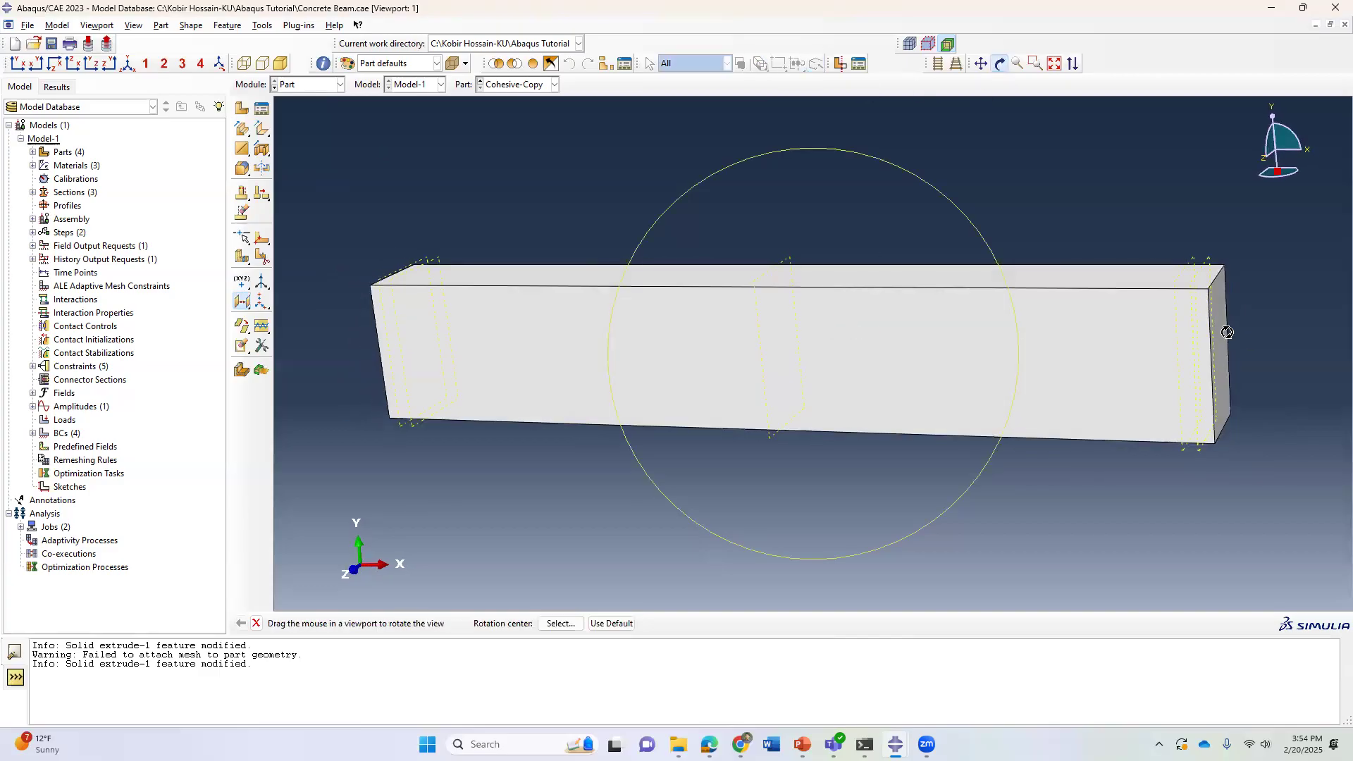
{"action": "left_click", "coordinate": [257, 624]}
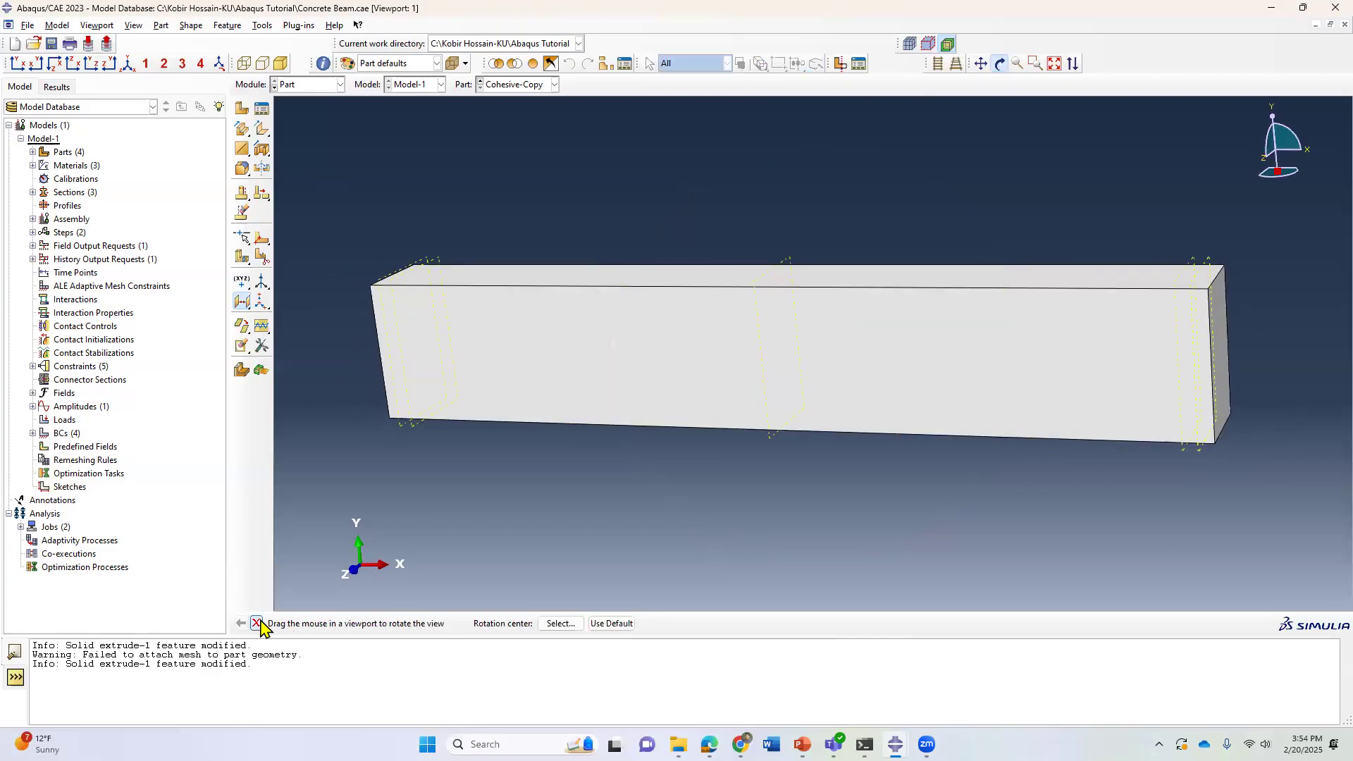
{"action": "left_click", "coordinate": [1227, 384]}
{"action": "left_click", "coordinate": [444, 624]}
{"action": "left_click", "coordinate": [427, 625]}
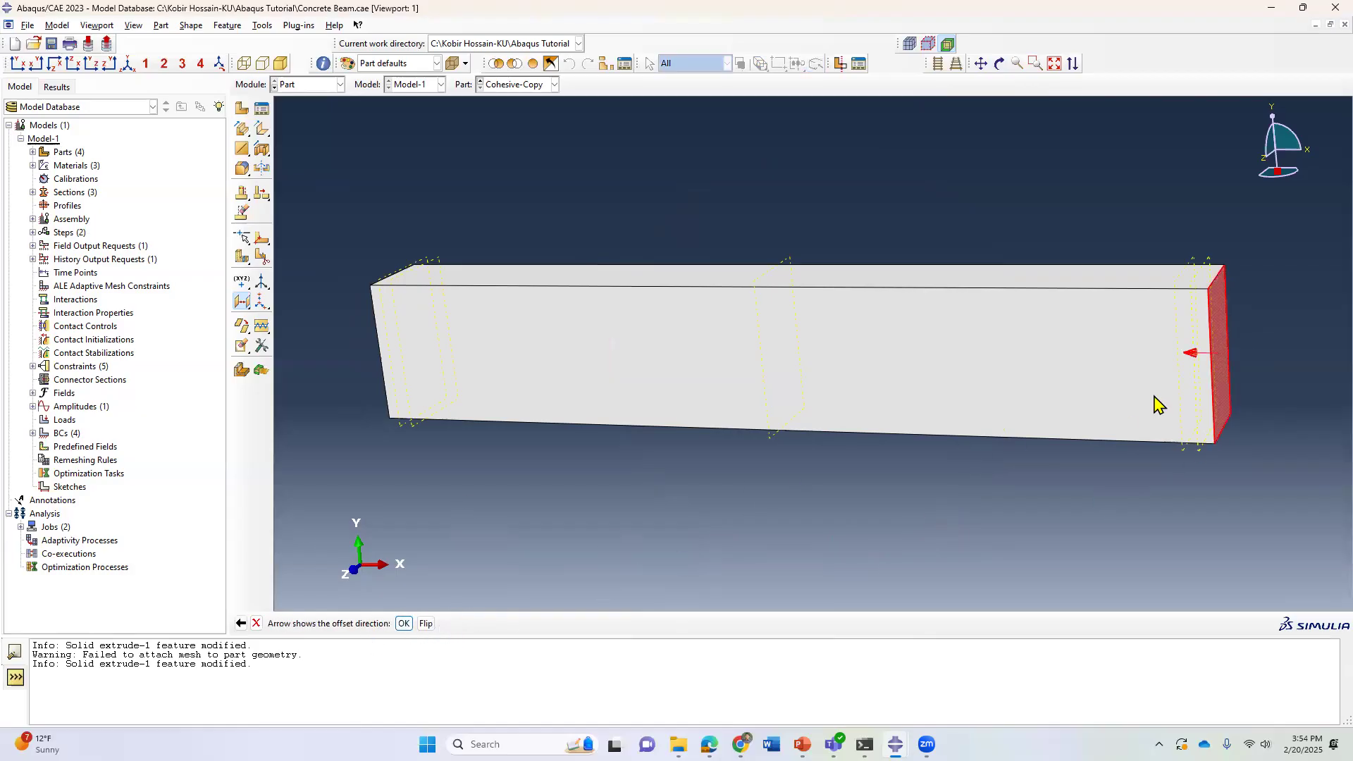
{"action": "left_click", "coordinate": [405, 624]}
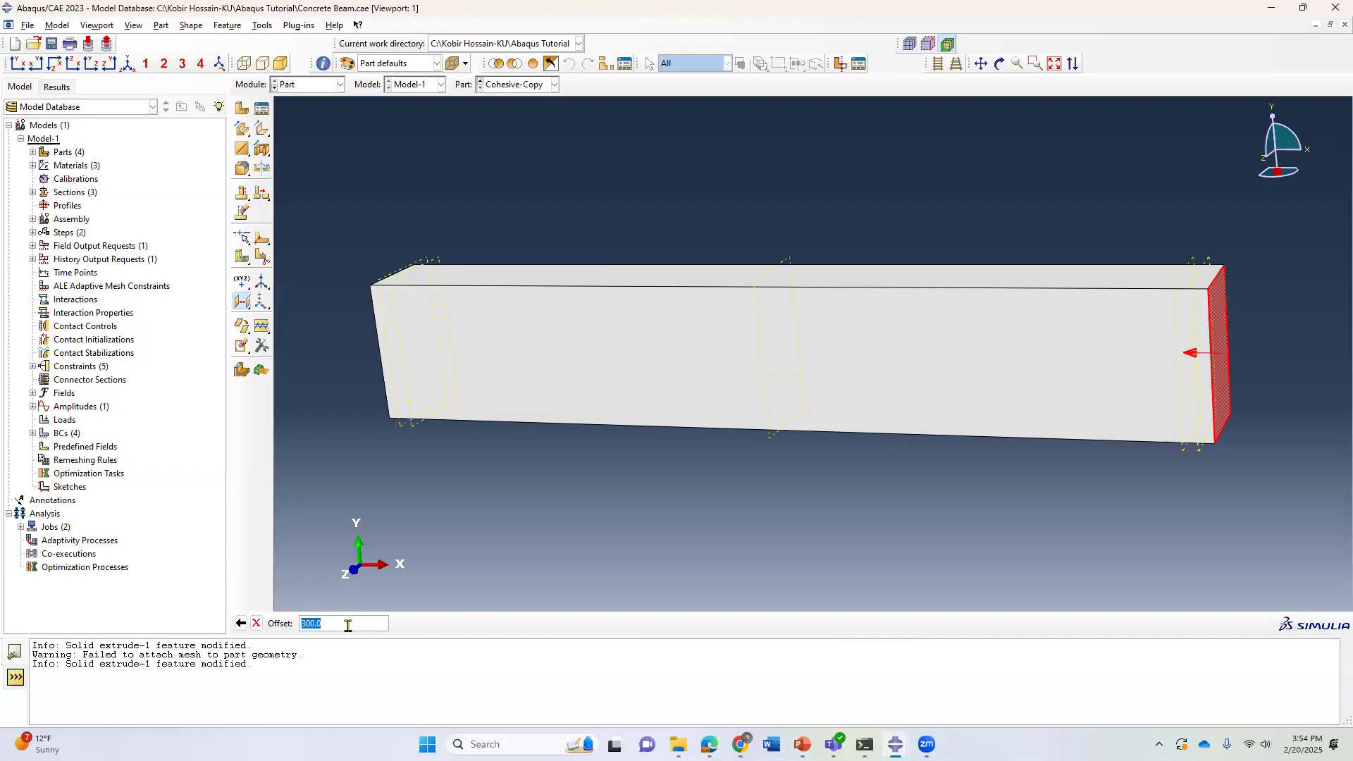
{"action": "type", "text": "1450"}
{"action": "key", "text": "Return"}
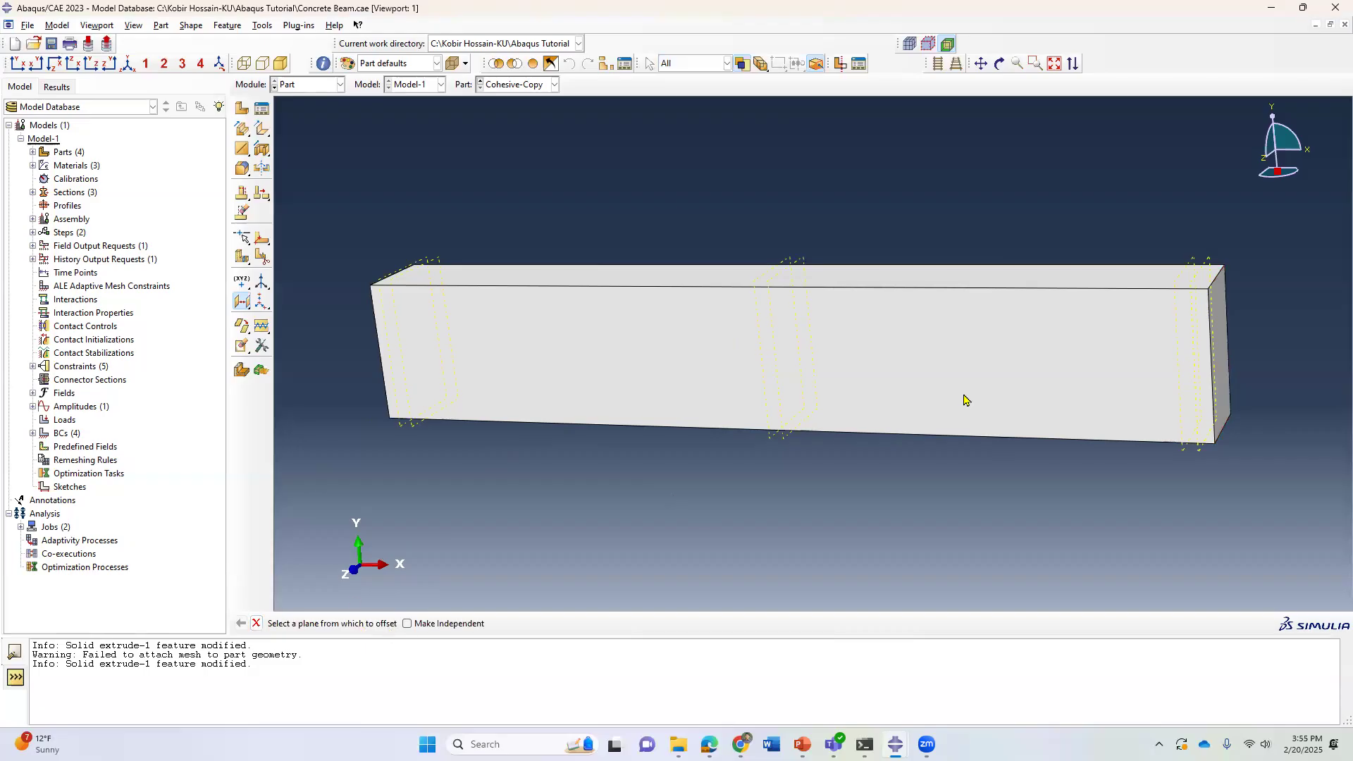
Step: Create another datum plane offset inward from the +X end face, just beyond the beam's mid-span datum plane
{"action": "left_click", "coordinate": [1220, 336]}
{"action": "left_click", "coordinate": [449, 625]}
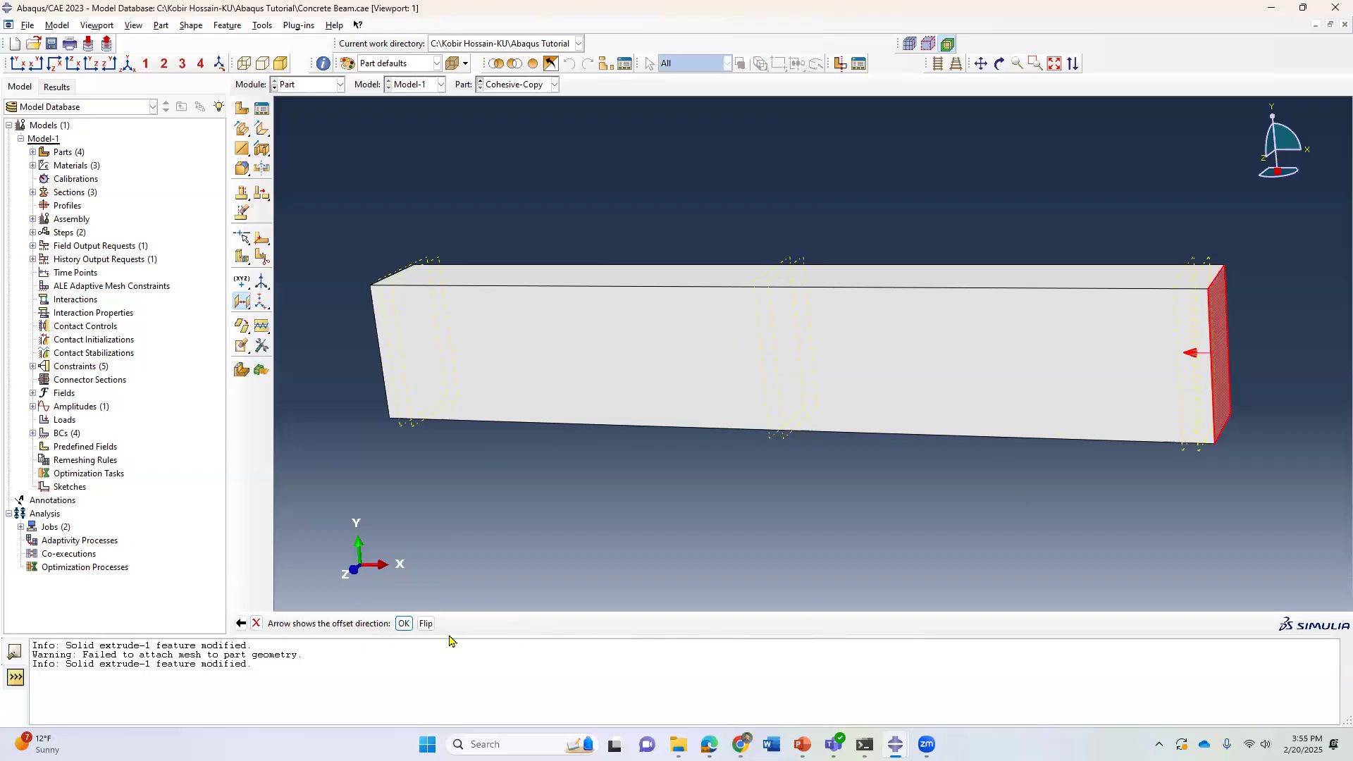
{"action": "left_click", "coordinate": [404, 625]}
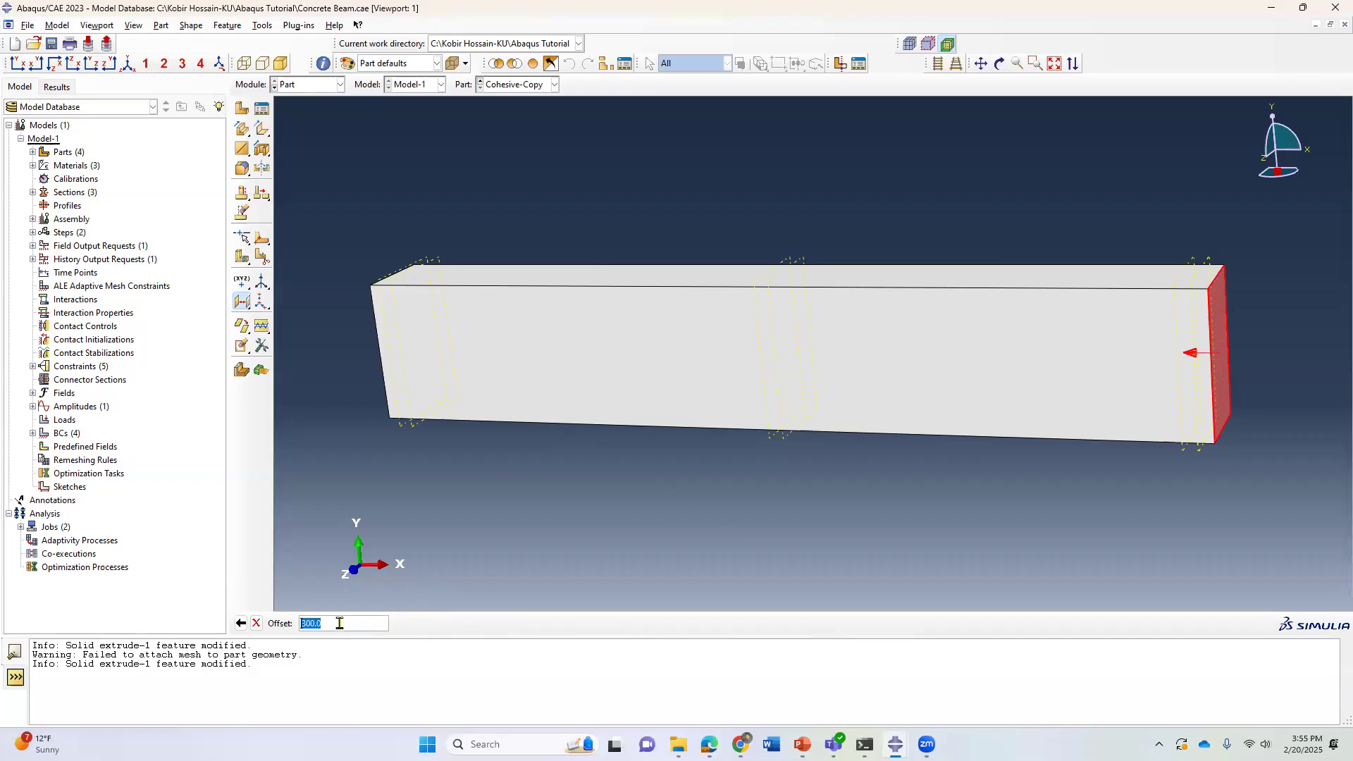
{"action": "type", "text": "15"}
{"action": "key", "text": "Return"}
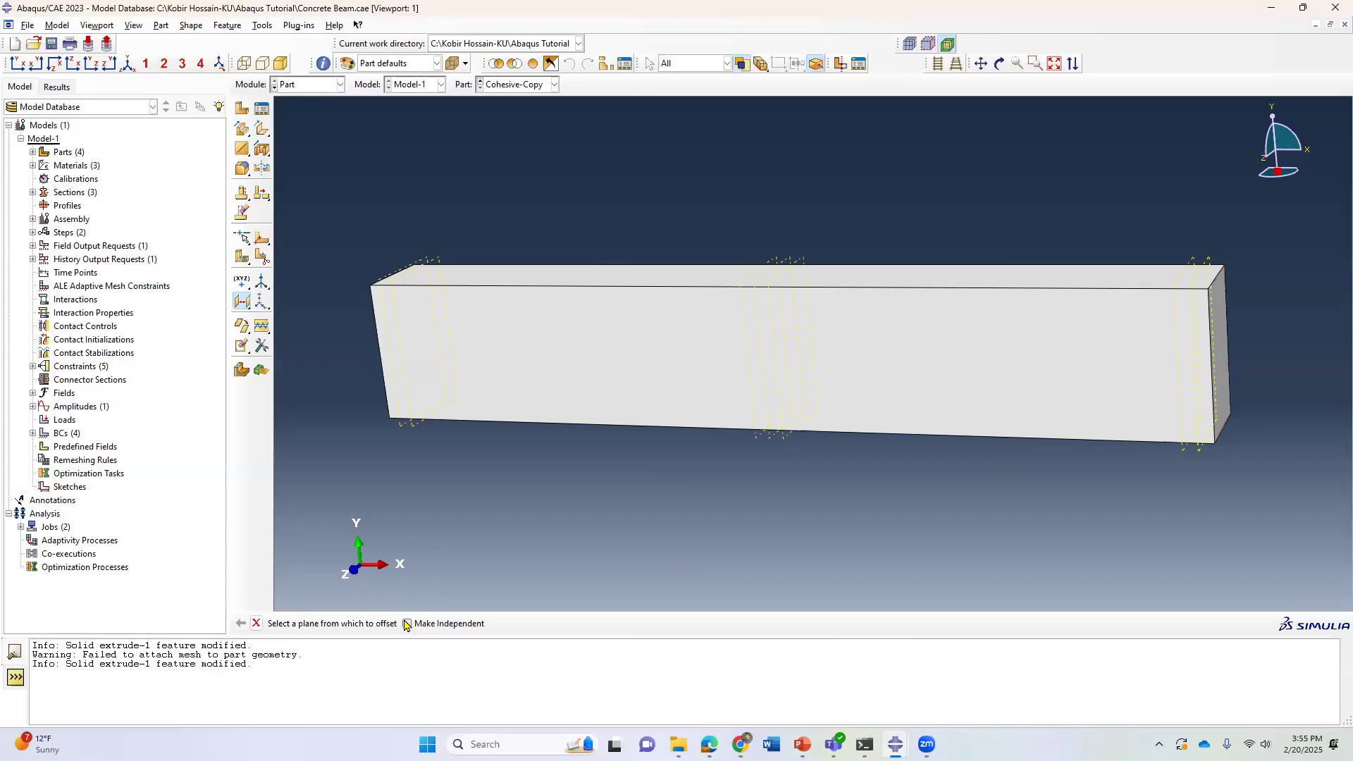
{"action": "left_click", "coordinate": [256, 623]}
Step: Partition the beam's top face with the mid-span datum plane nearest the +X end
{"action": "scroll", "coordinate": [754, 242], "scroll_direction": "up", "scroll_amount": 3}
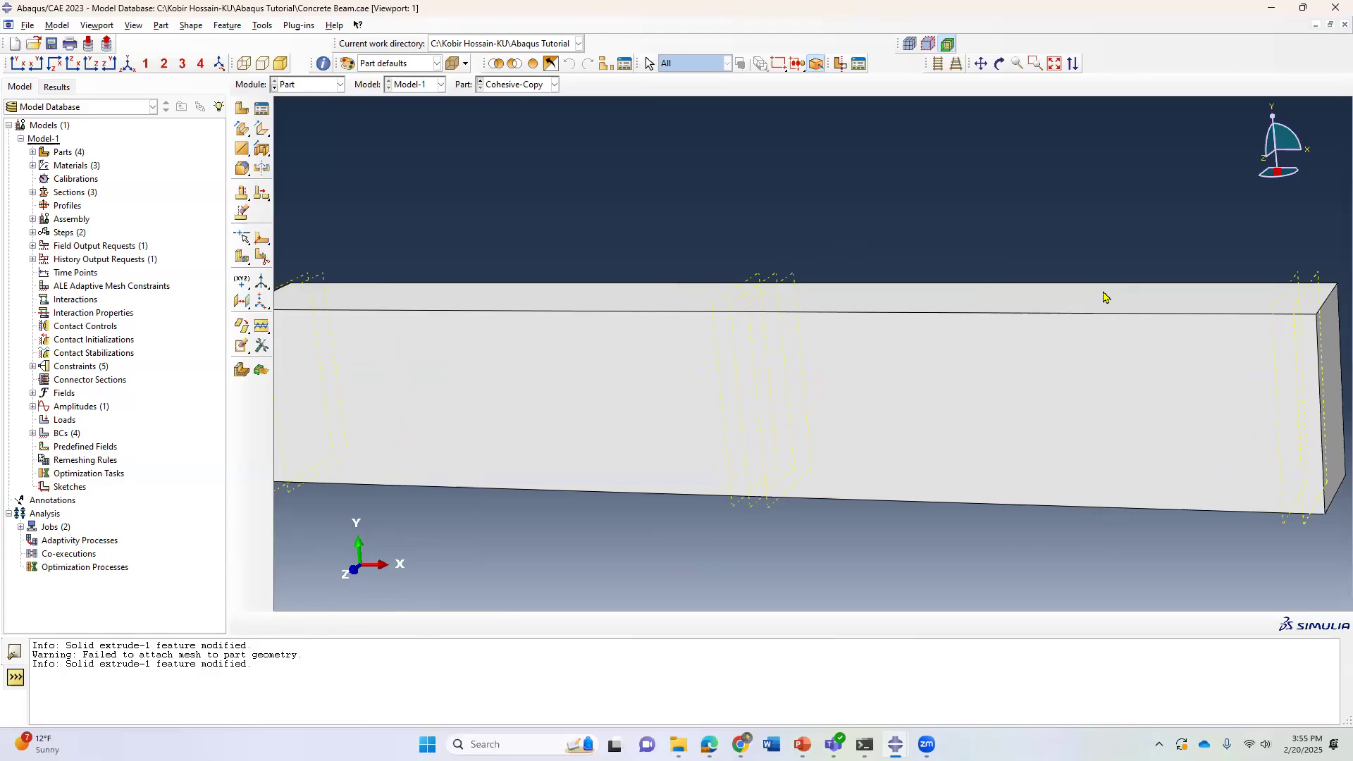
{"action": "left_click", "coordinate": [265, 241]}
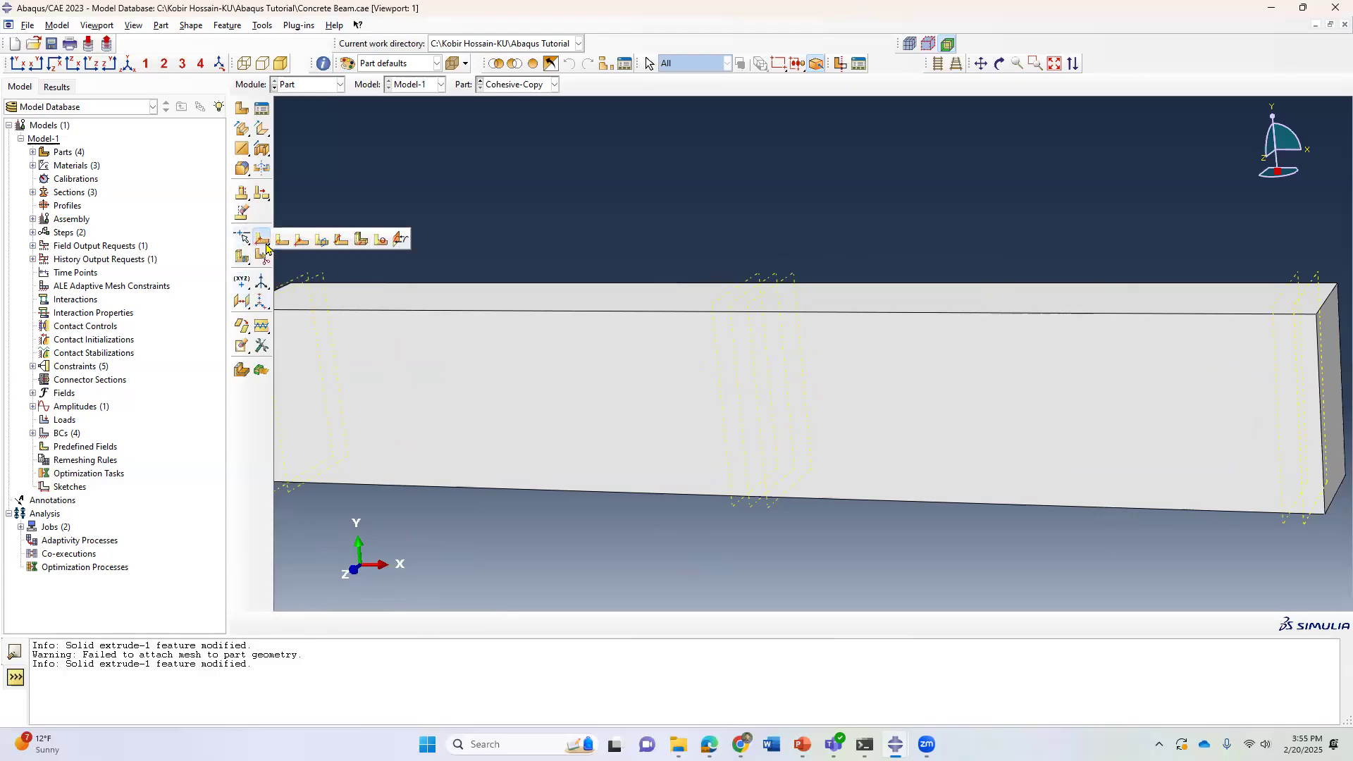
{"action": "left_click", "coordinate": [320, 243]}
{"action": "left_click", "coordinate": [895, 299]}
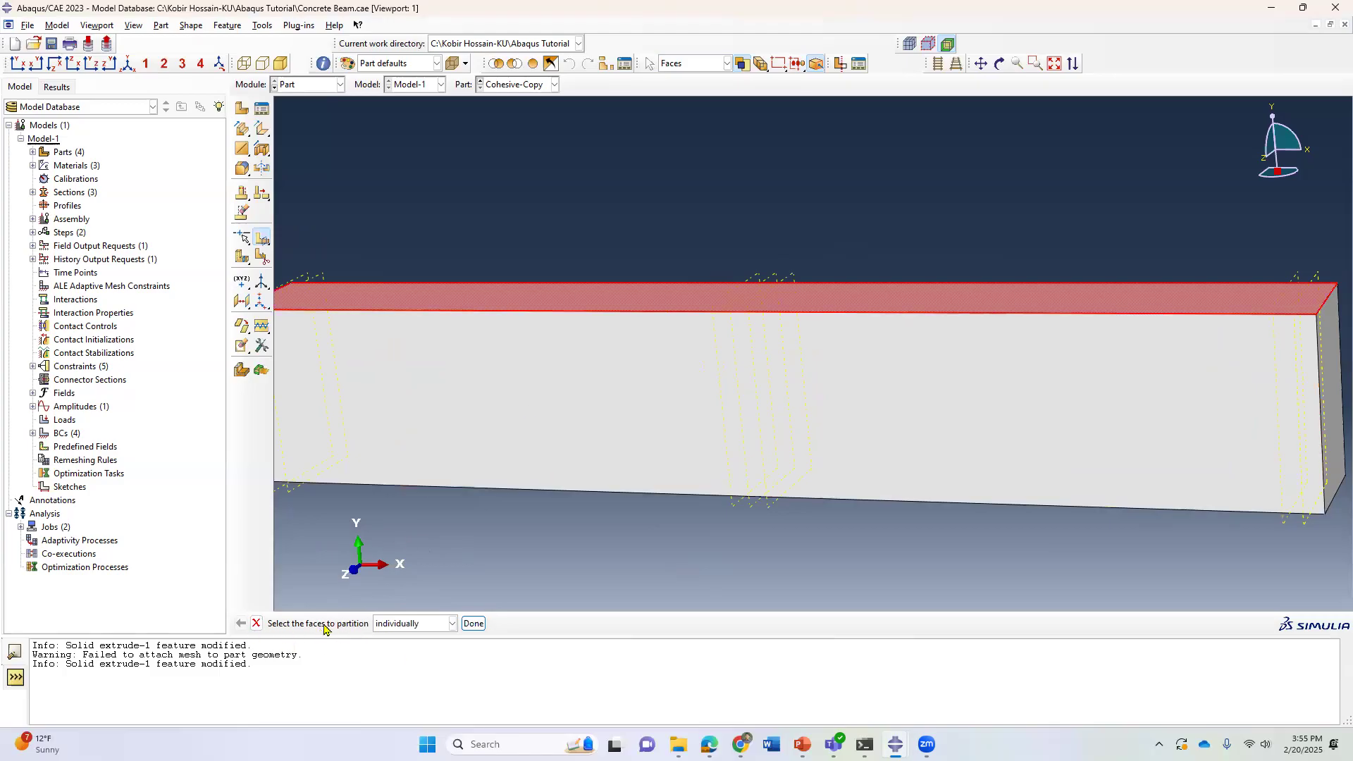
{"action": "left_click", "coordinate": [473, 624]}
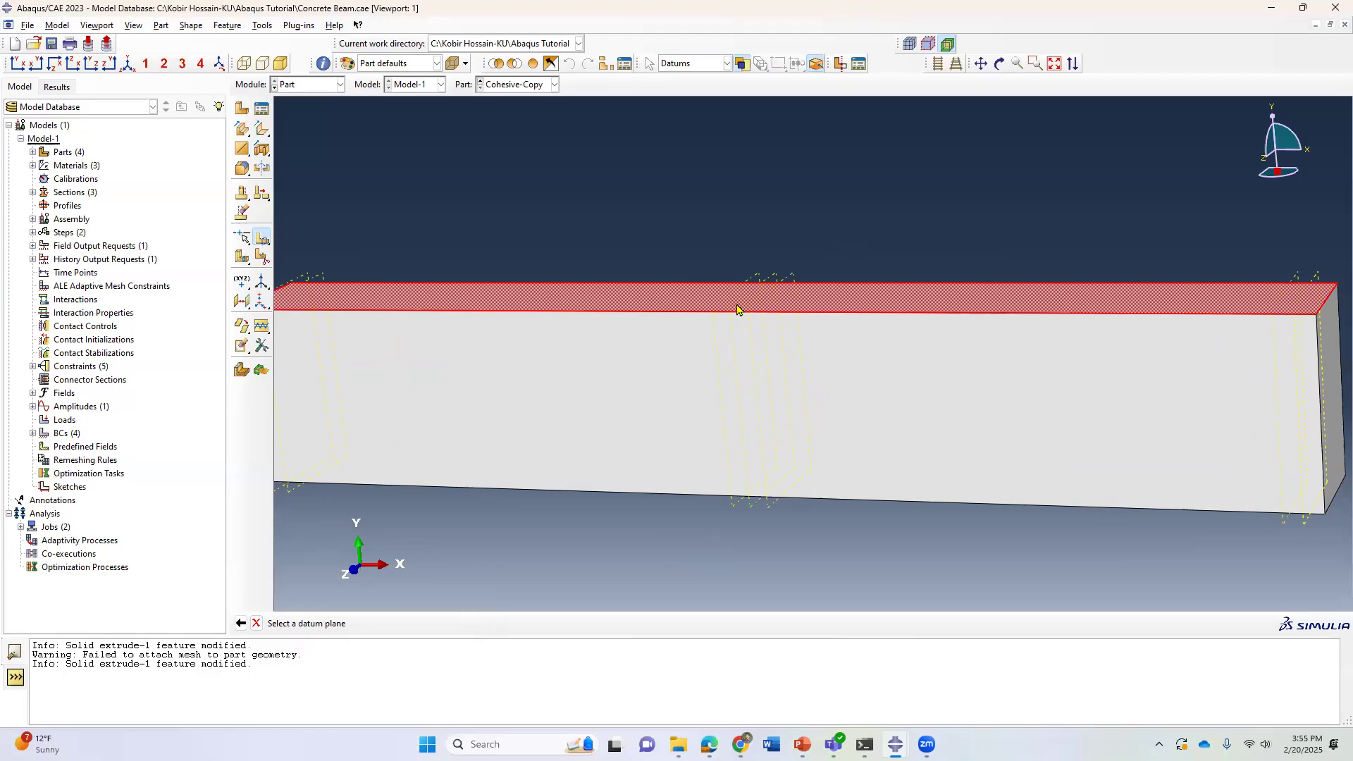
{"action": "left_click", "coordinate": [791, 278]}
{"action": "left_click", "coordinate": [411, 623]}
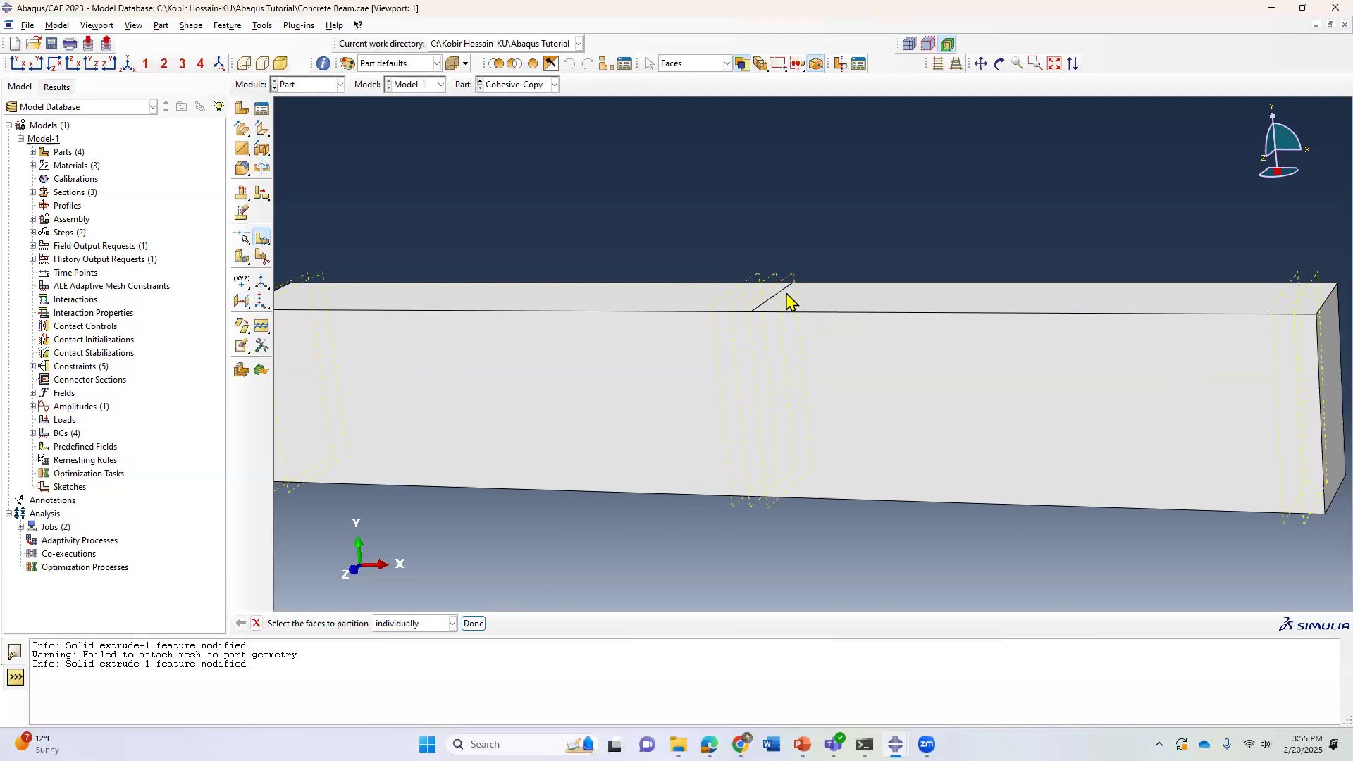
Step: Partition the remaining -X part of the top face with the farthest of the three mid-span datum planes
{"action": "left_click", "coordinate": [630, 300]}
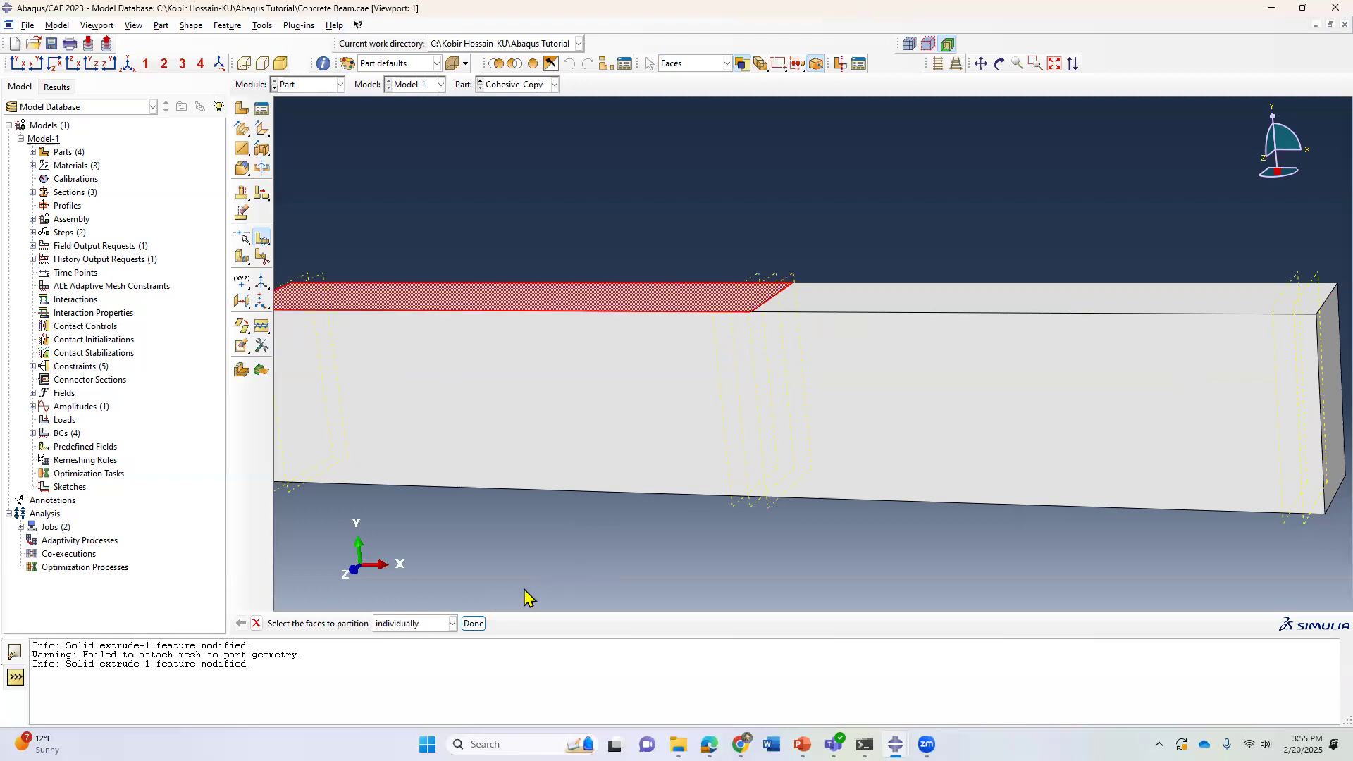
{"action": "left_click", "coordinate": [474, 624]}
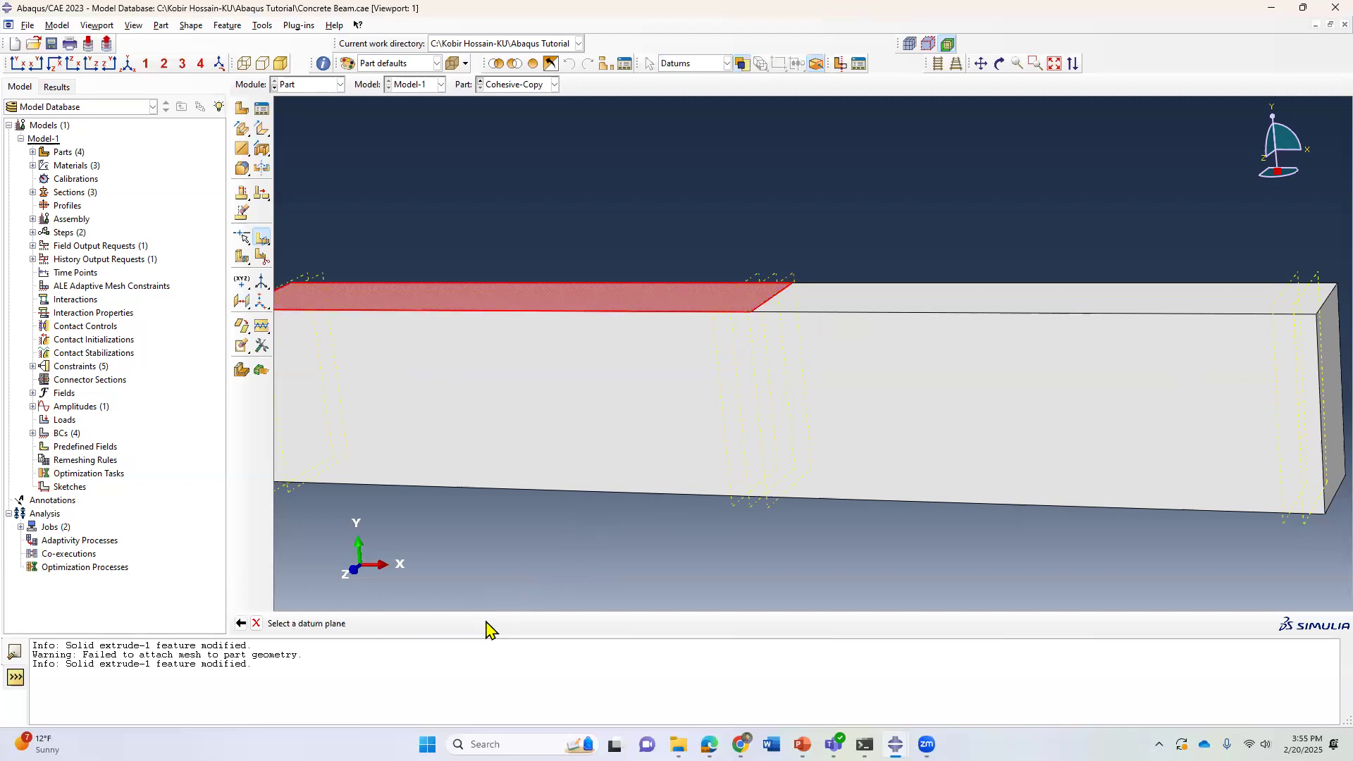
{"action": "left_click", "coordinate": [758, 280]}
{"action": "left_click", "coordinate": [413, 624]}
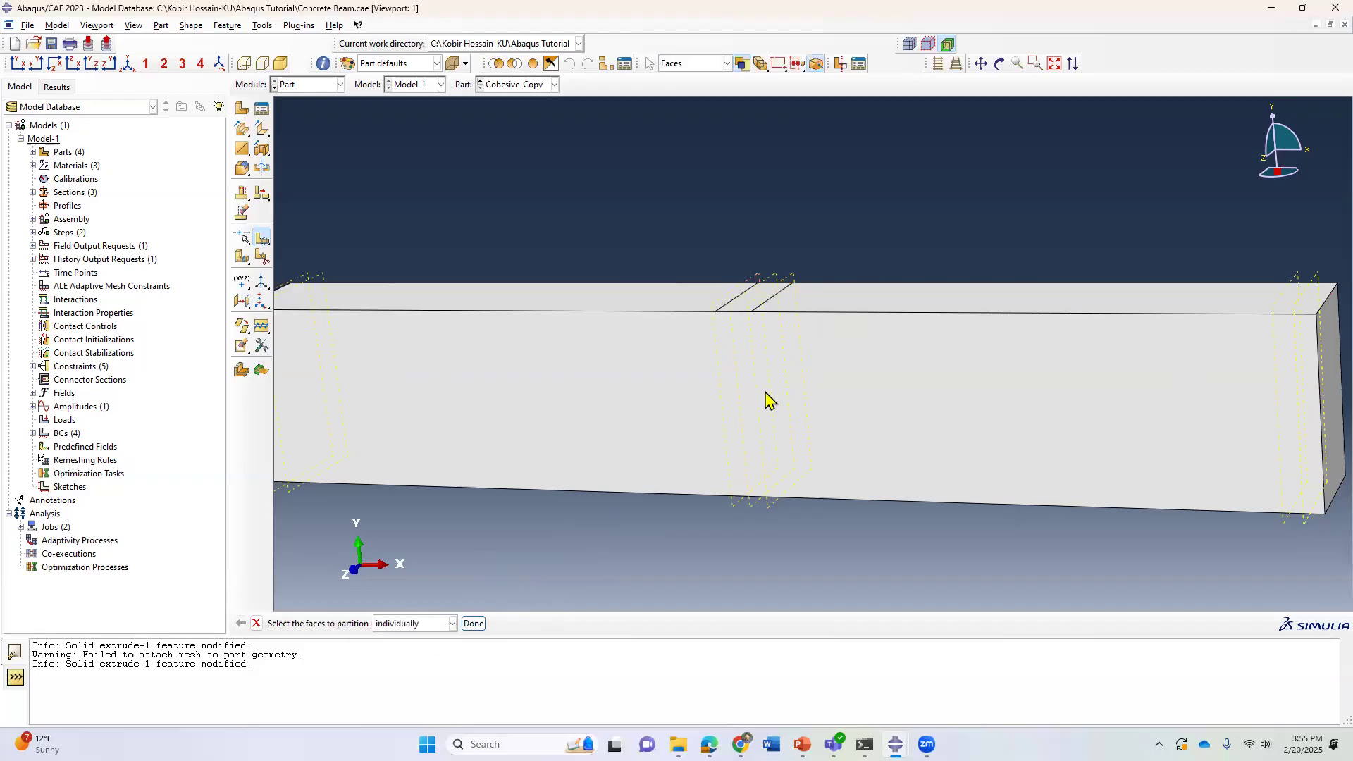
{"action": "scroll", "coordinate": [786, 262], "scroll_direction": "up", "scroll_amount": 4}
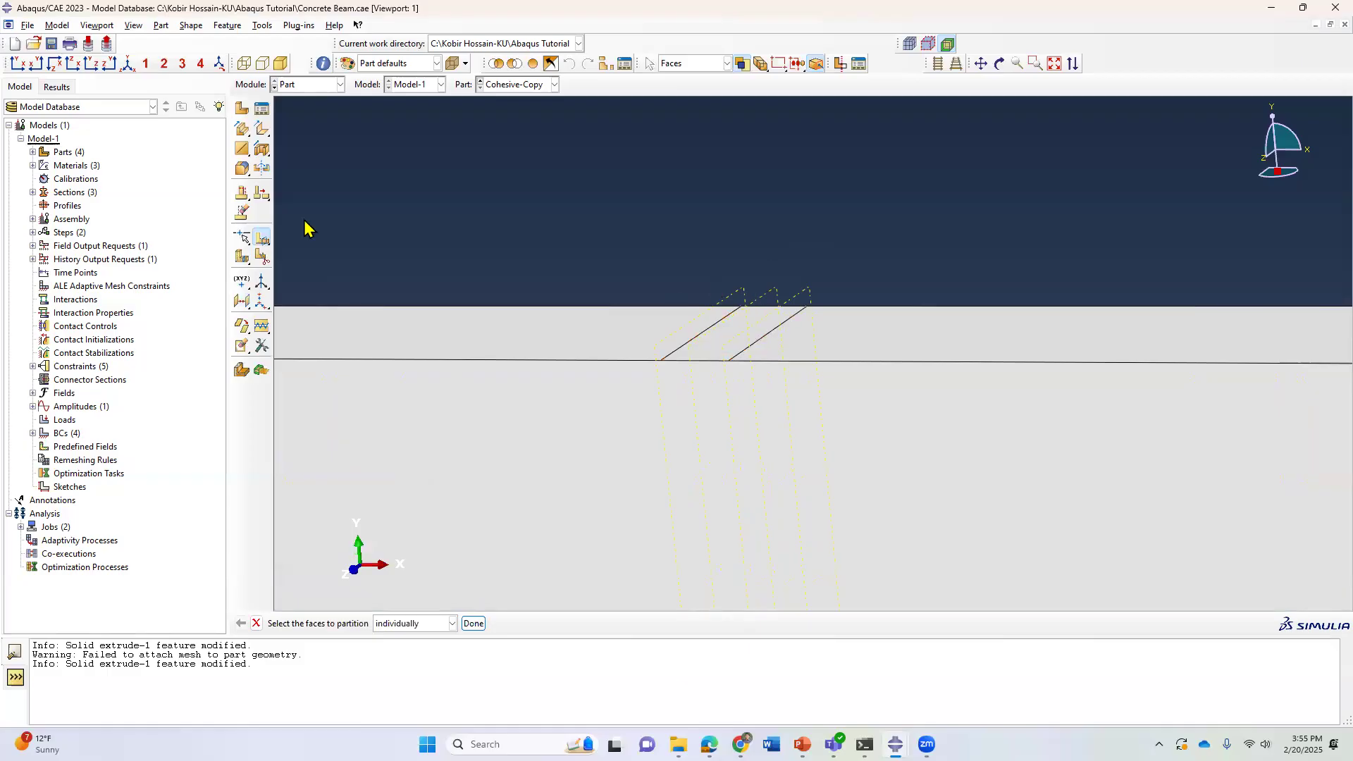
{"action": "scroll", "coordinate": [776, 271], "scroll_direction": "down", "scroll_amount": 1}
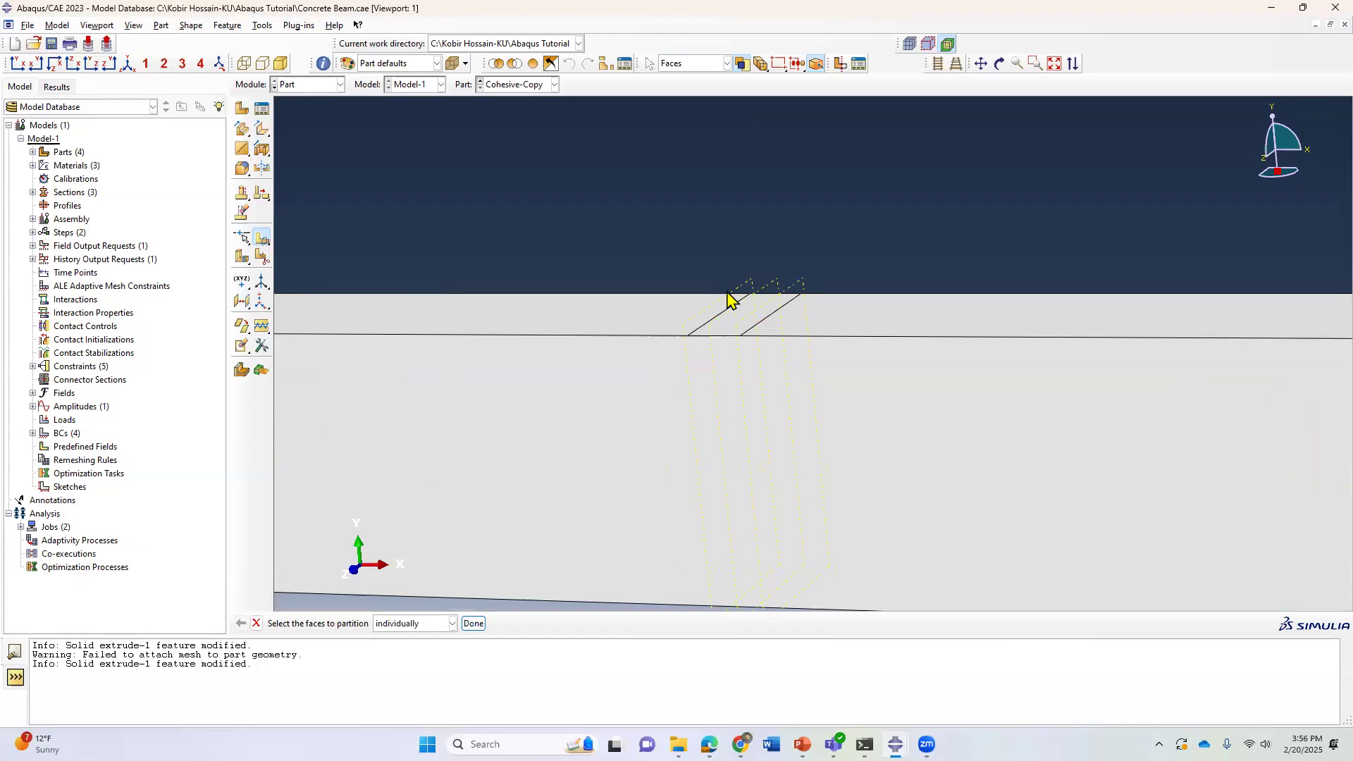
{"action": "scroll", "coordinate": [736, 227], "scroll_direction": "down", "scroll_amount": 1}
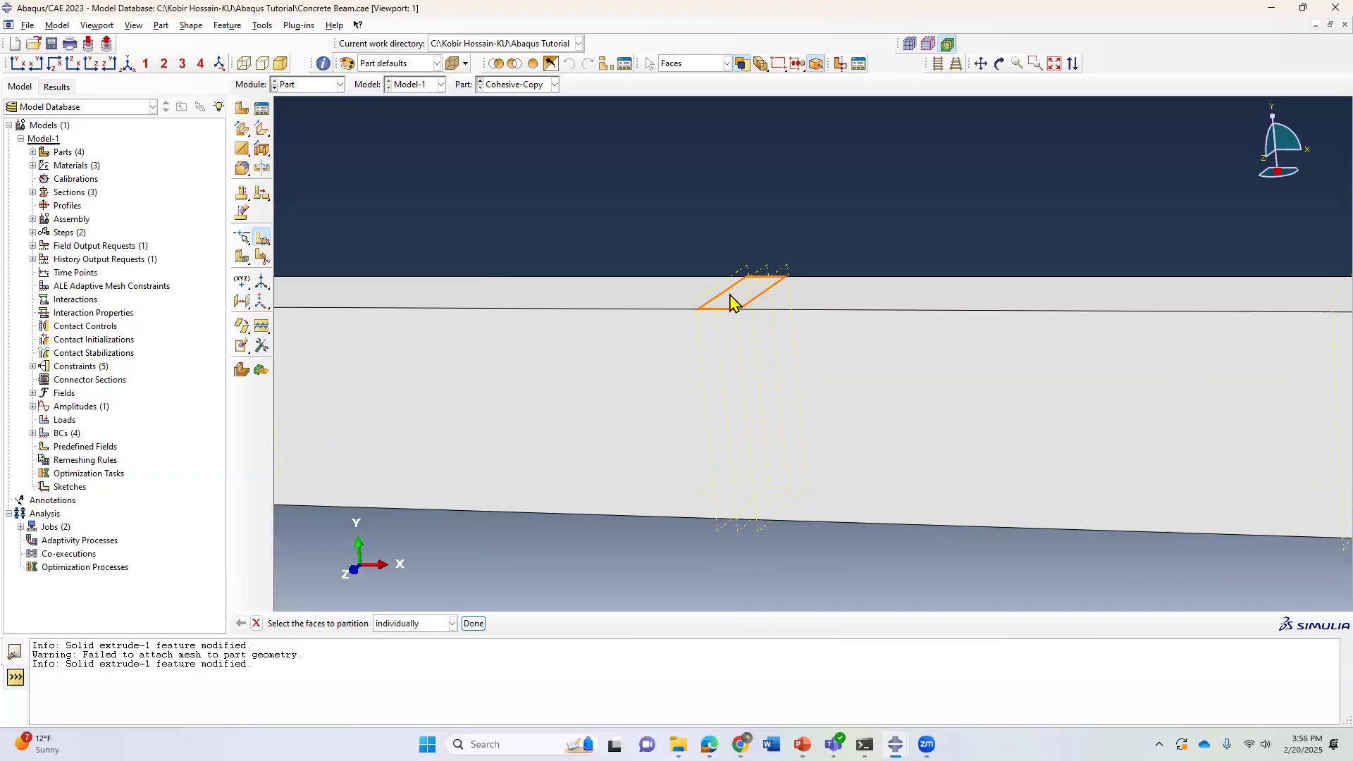
{"action": "scroll", "coordinate": [598, 308], "scroll_direction": "down", "scroll_amount": 1}
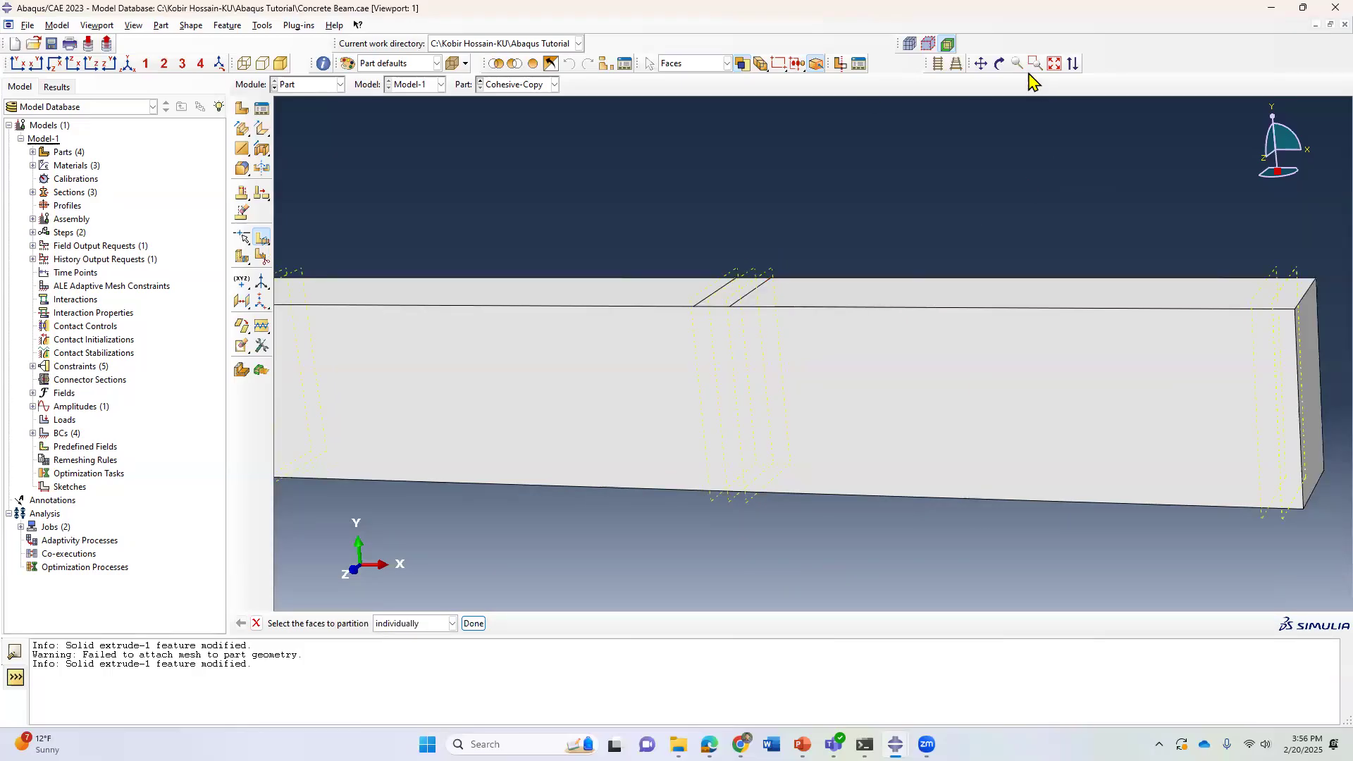
Step: Partition the underside's narrow strip near the +X end by shortest path between the midpoints of its two long edges
{"action": "left_click", "coordinate": [1000, 64]}
{"action": "mouse_move", "coordinate": [780, 404]}
{"action": "left_mouse_down"}
{"action": "mouse_move", "coordinate": [1176, 604]}
{"action": "mouse_move", "coordinate": [1254, 492]}
{"action": "left_mouse_up"}
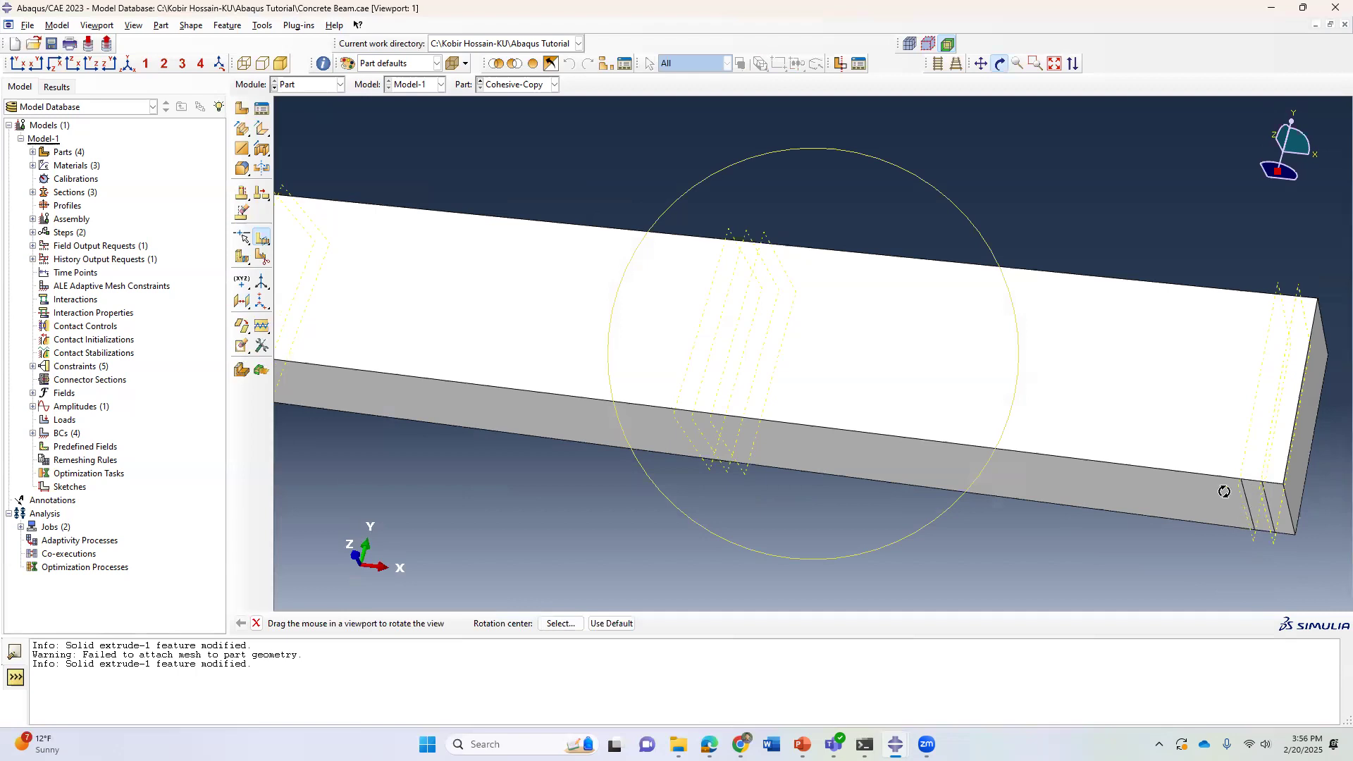
{"action": "left_click_drag", "start_coordinate": [1261, 503], "coordinate": [1260, 459]}
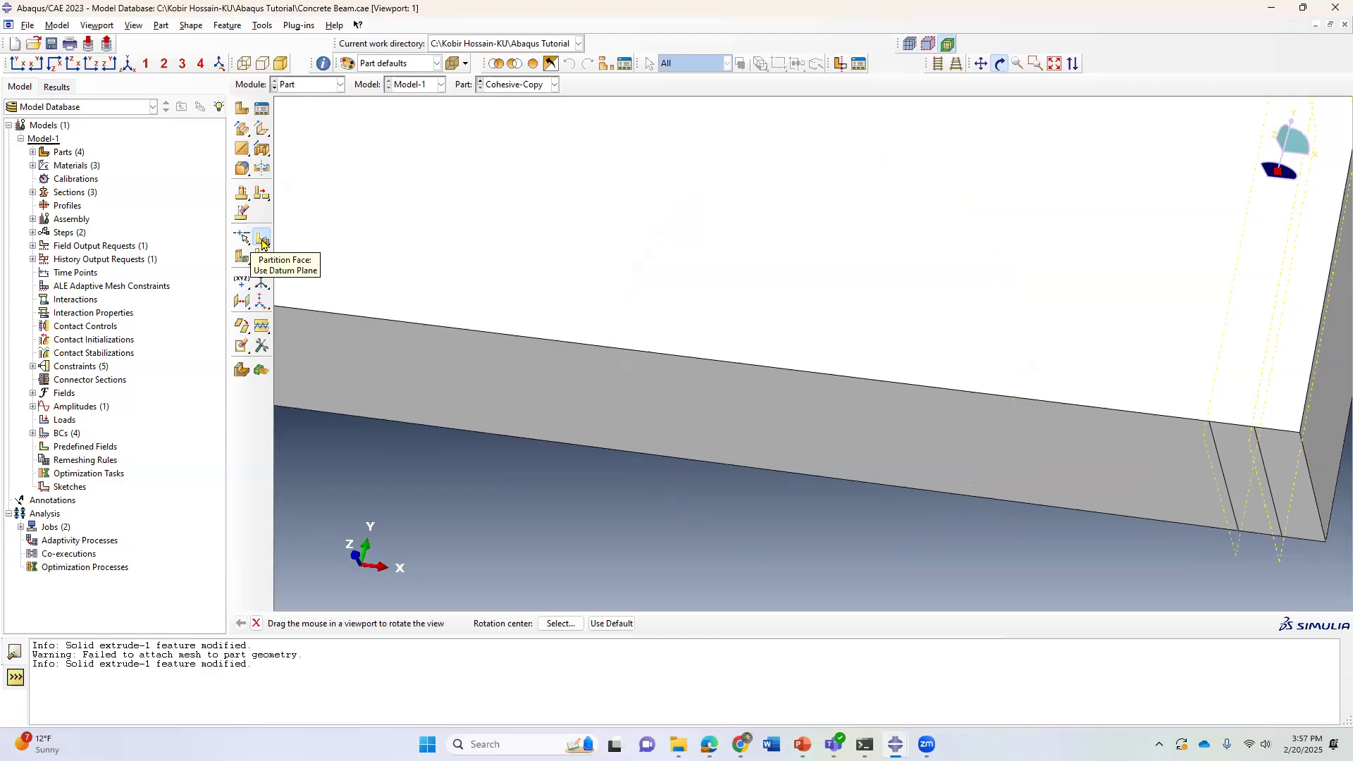
{"action": "left_click_drag", "start_coordinate": [265, 244], "coordinate": [298, 246]}
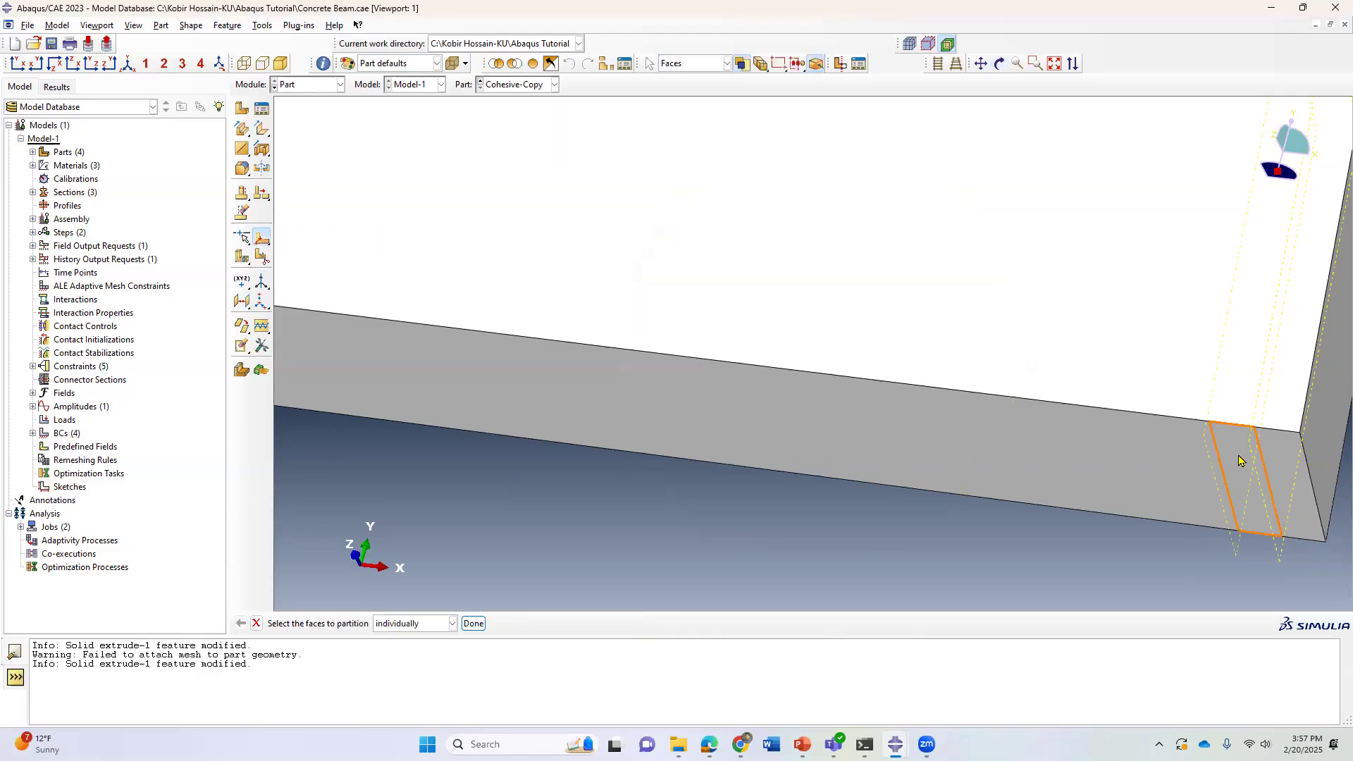
{"action": "left_click", "coordinate": [1251, 520]}
{"action": "left_click", "coordinate": [473, 624]}
{"action": "scroll", "coordinate": [1185, 505], "scroll_direction": "up", "scroll_amount": 2}
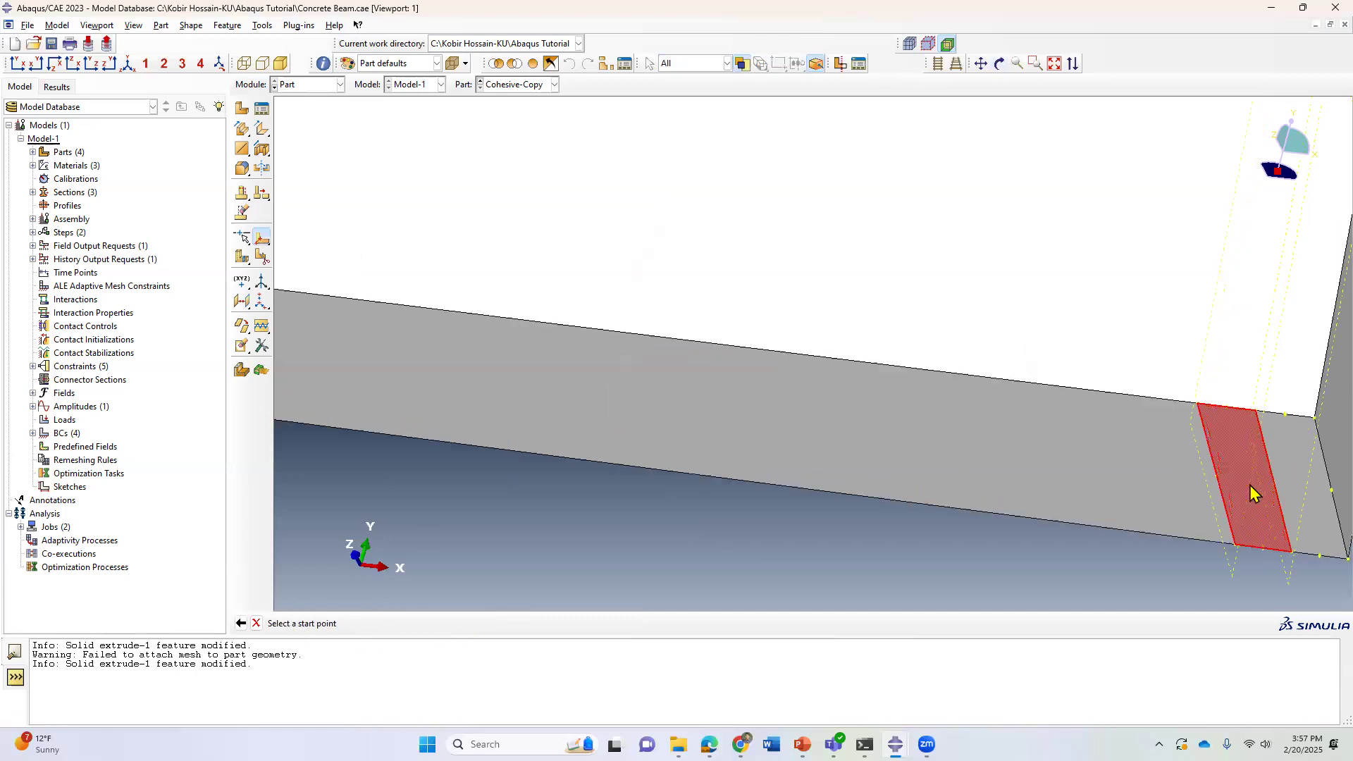
{"action": "scroll", "coordinate": [967, 327], "scroll_direction": "down", "scroll_amount": 1}
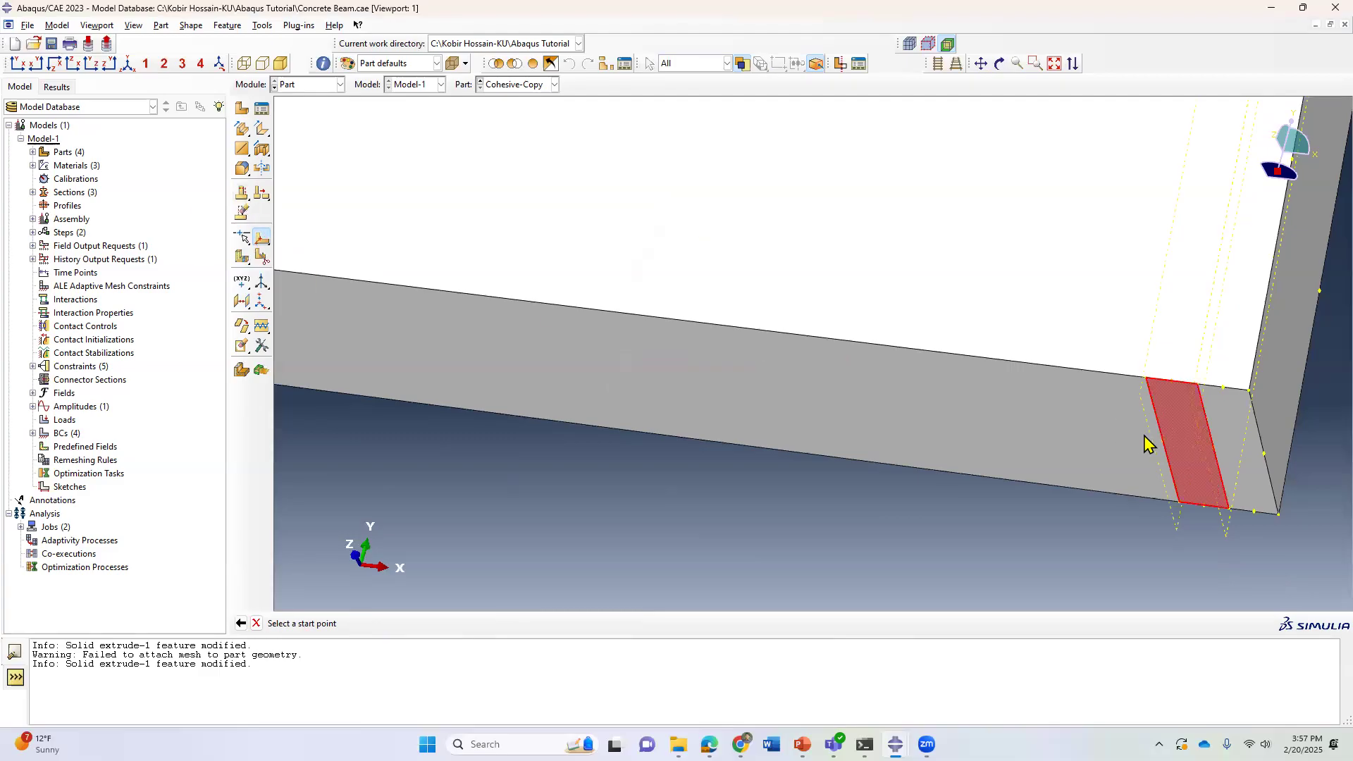
{"action": "scroll", "coordinate": [1301, 490], "scroll_direction": "up", "scroll_amount": 2}
{"action": "scroll", "coordinate": [1163, 437], "scroll_direction": "up", "scroll_amount": 1}
{"action": "scroll", "coordinate": [1139, 447], "scroll_direction": "up", "scroll_amount": 1}
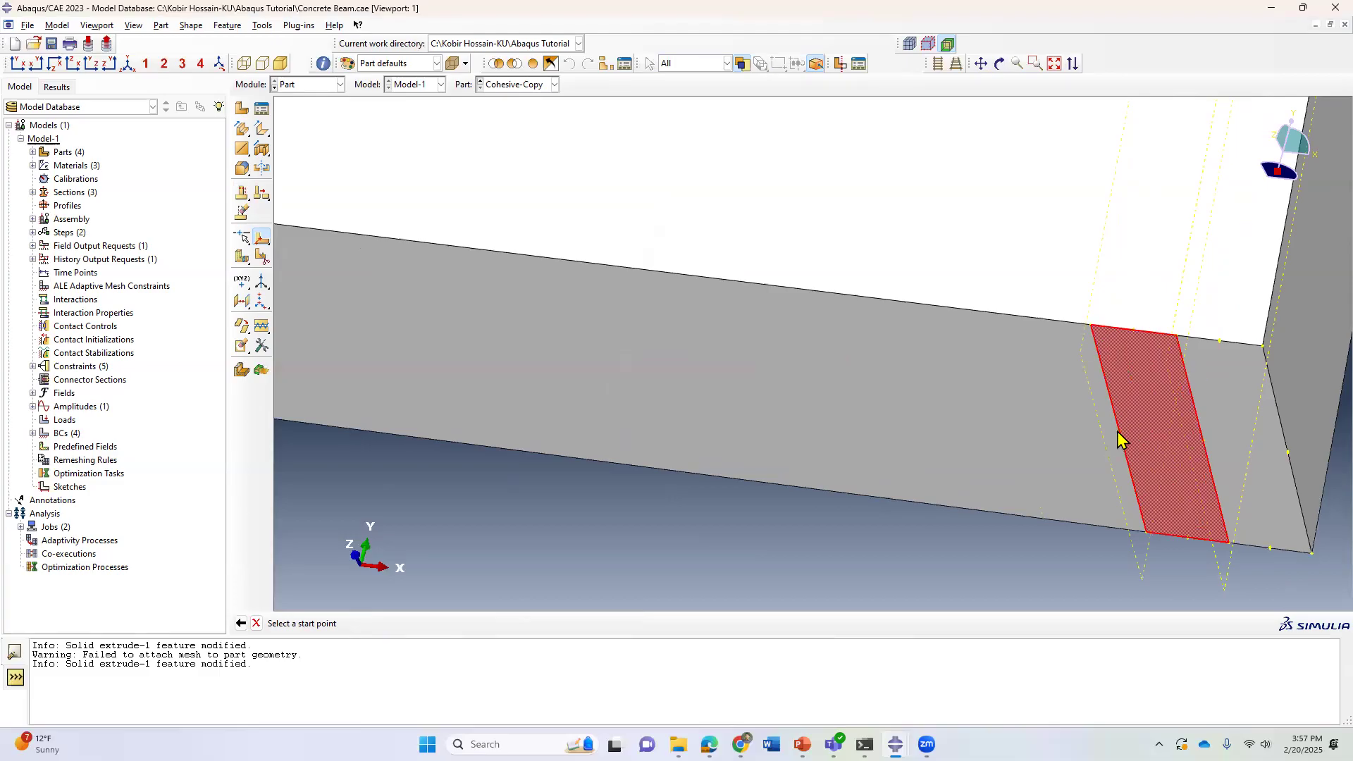
{"action": "left_click", "coordinate": [1123, 439]}
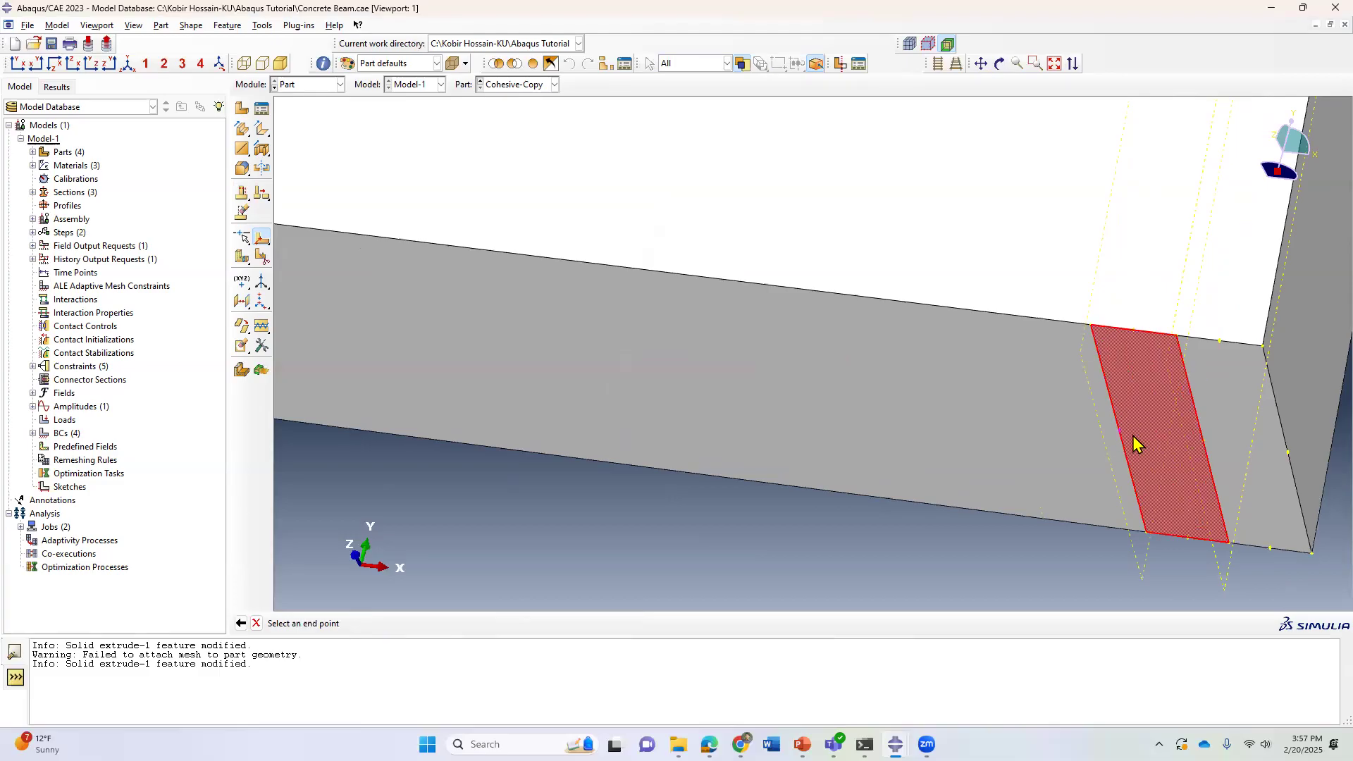
{"action": "left_click", "coordinate": [1206, 451]}
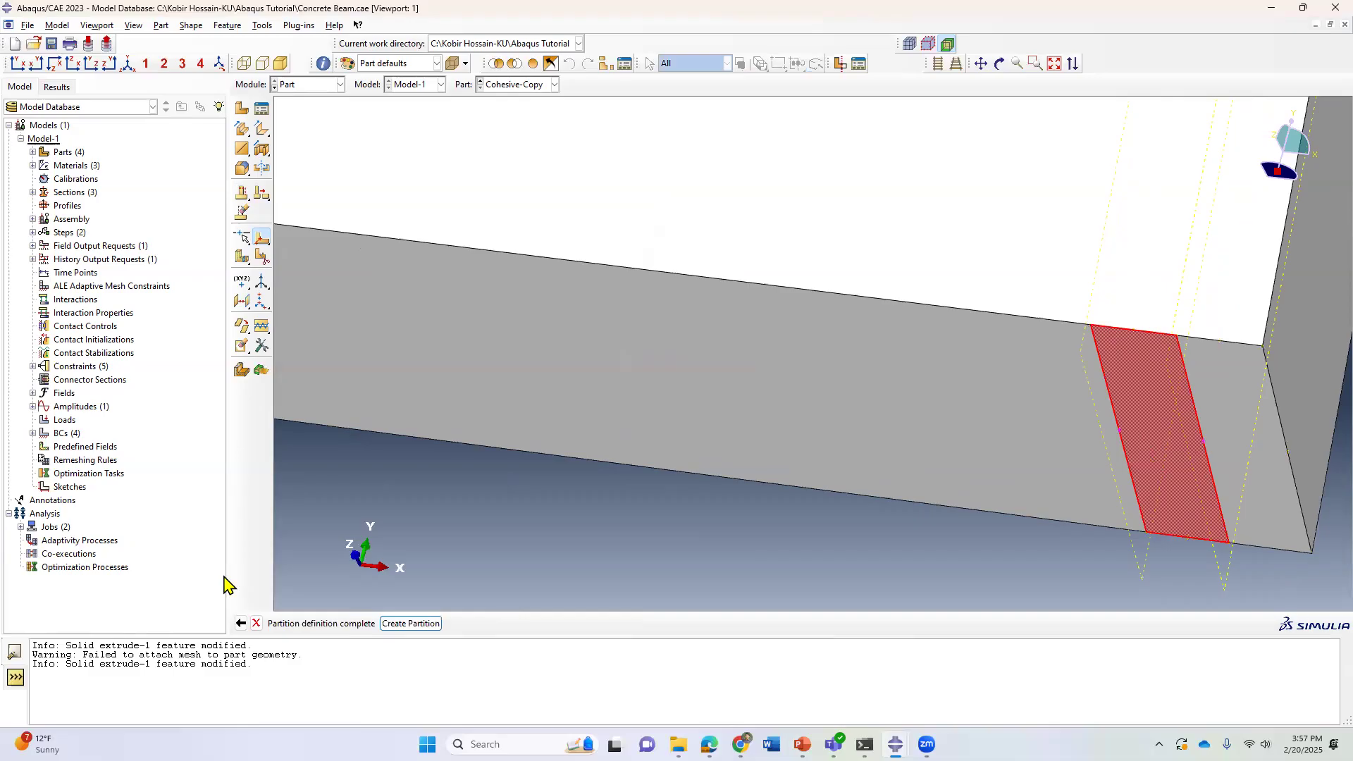
{"action": "left_click", "coordinate": [411, 624]}
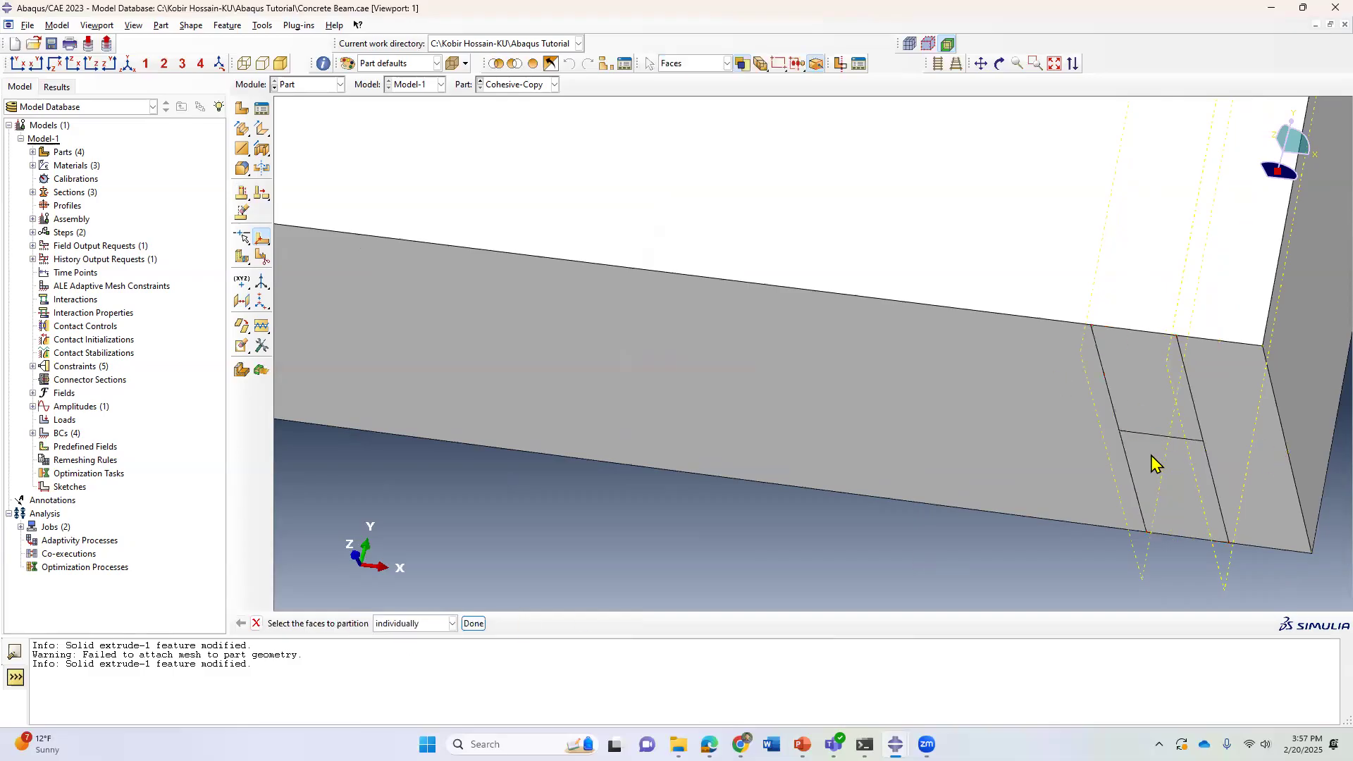
Step: Partition the underside's narrow strip near the -X end by shortest path between the midpoints of its two long edges
{"action": "left_click_drag", "start_coordinate": [1024, 427], "coordinate": [1198, 441], "text": "ctrl+alt"}
{"action": "scroll", "coordinate": [1198, 451], "scroll_direction": "up", "scroll_amount": 3}
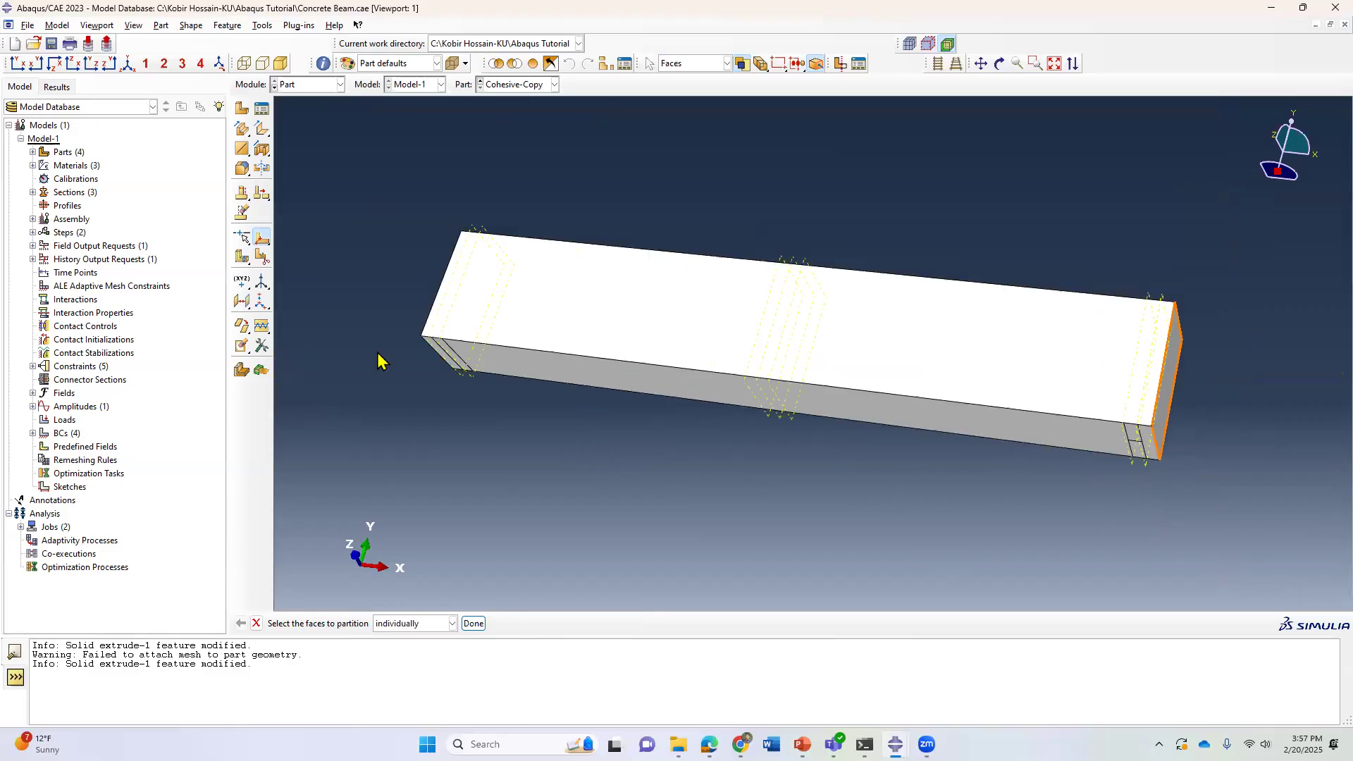
{"action": "scroll", "coordinate": [381, 359], "scroll_direction": "down", "scroll_amount": 5}
{"action": "scroll", "coordinate": [348, 272], "scroll_direction": "down", "scroll_amount": 2}
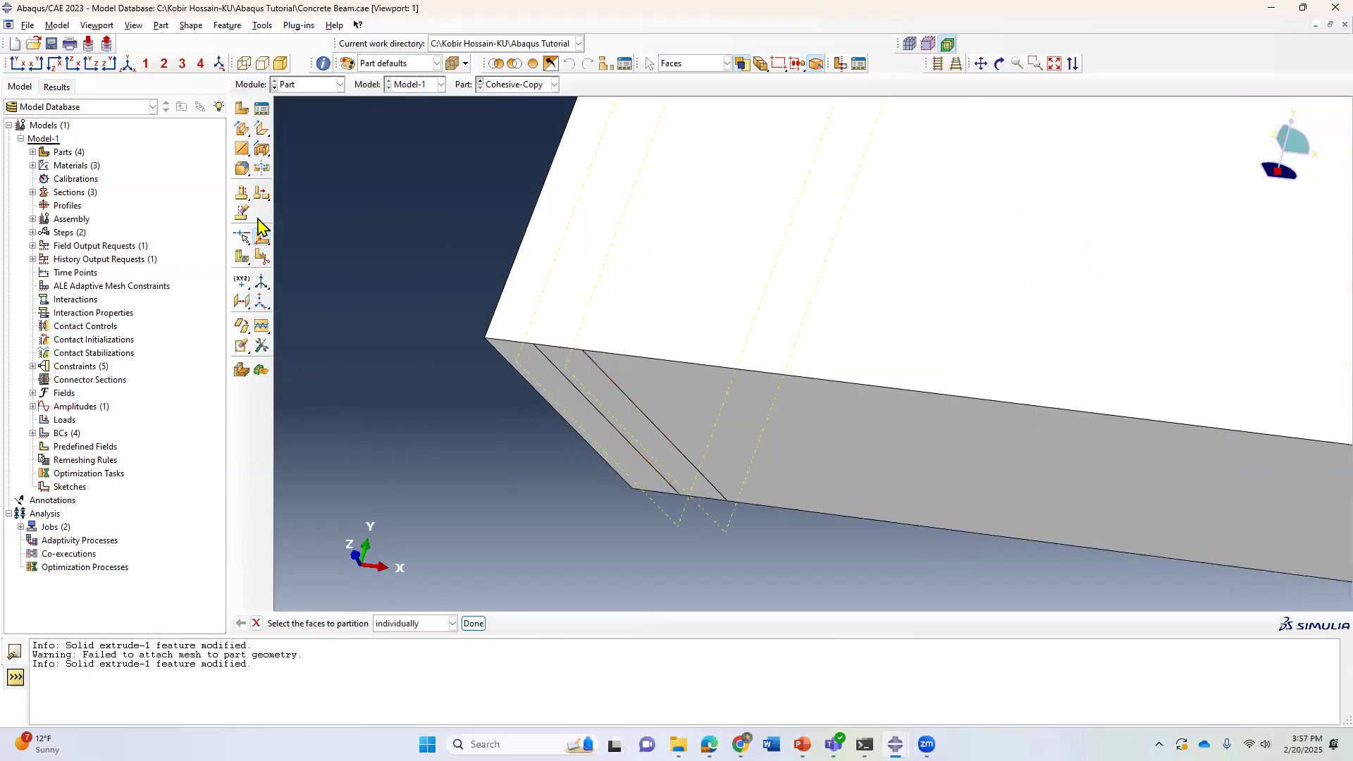
{"action": "left_click", "coordinate": [634, 427]}
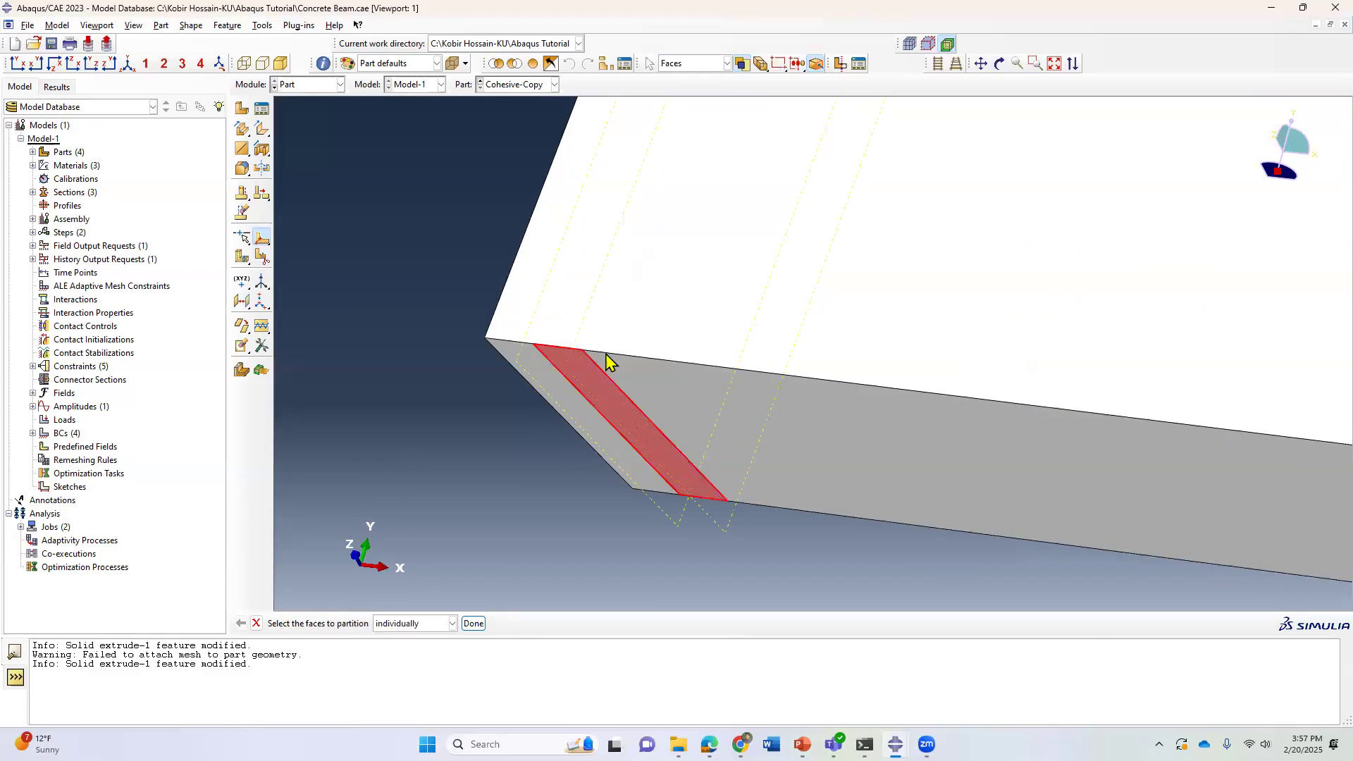
{"action": "left_click", "coordinate": [473, 625]}
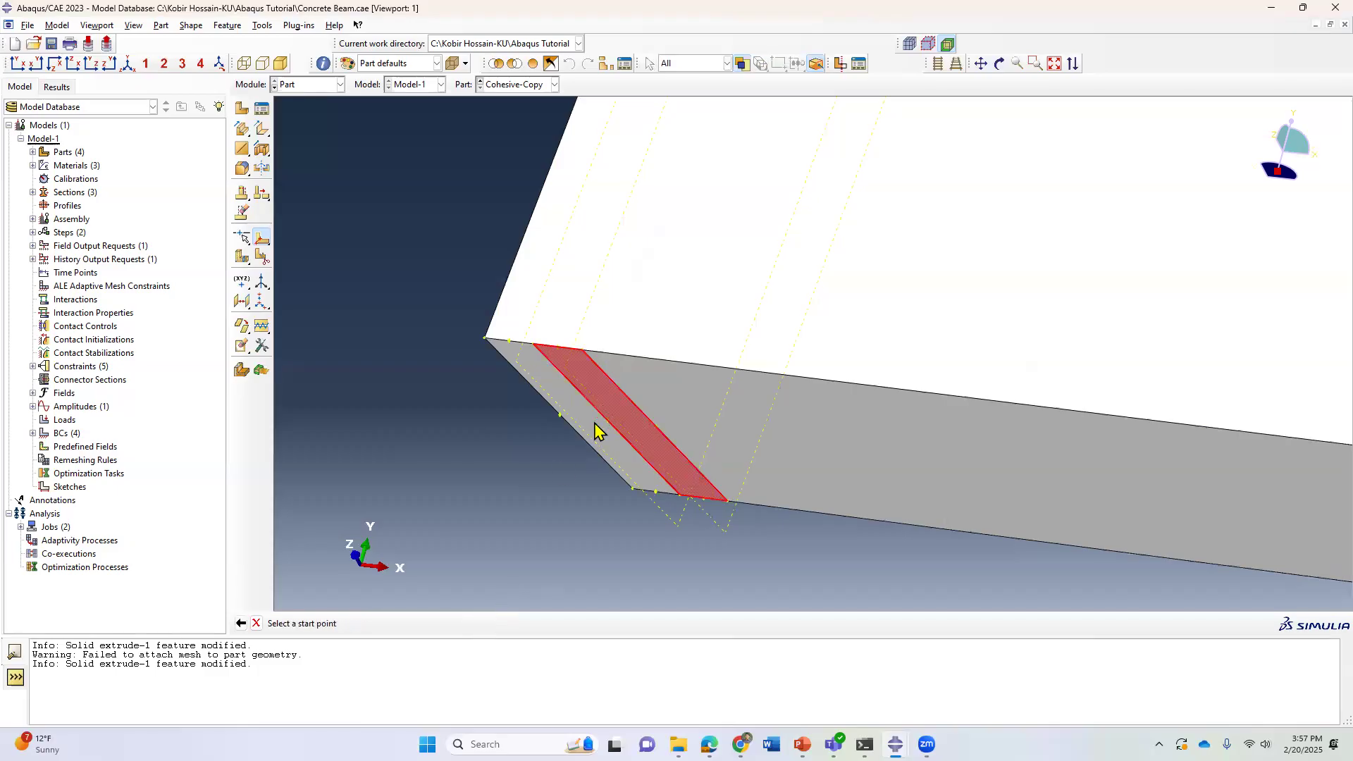
{"action": "left_click", "coordinate": [656, 430]}
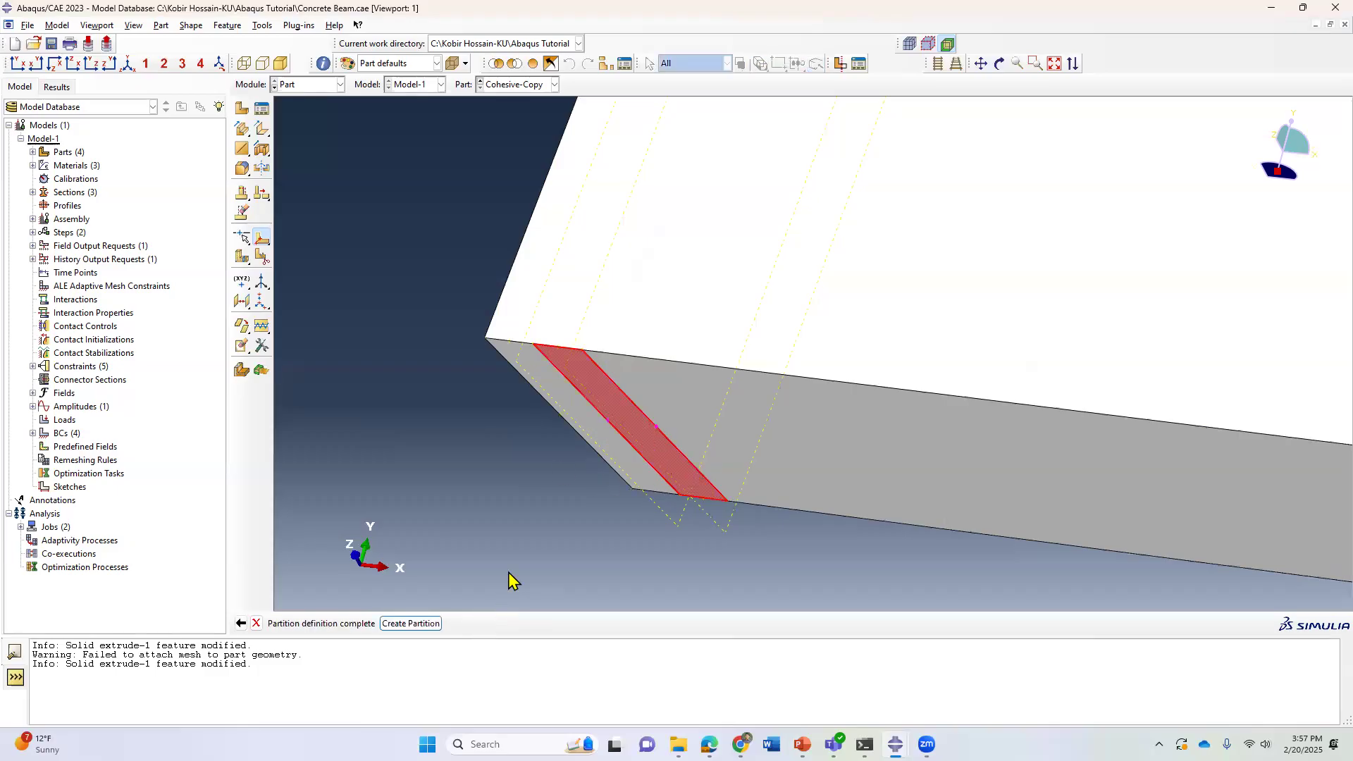
{"action": "left_click", "coordinate": [423, 624]}
{"action": "scroll", "coordinate": [324, 423], "scroll_direction": "down", "scroll_amount": 5}
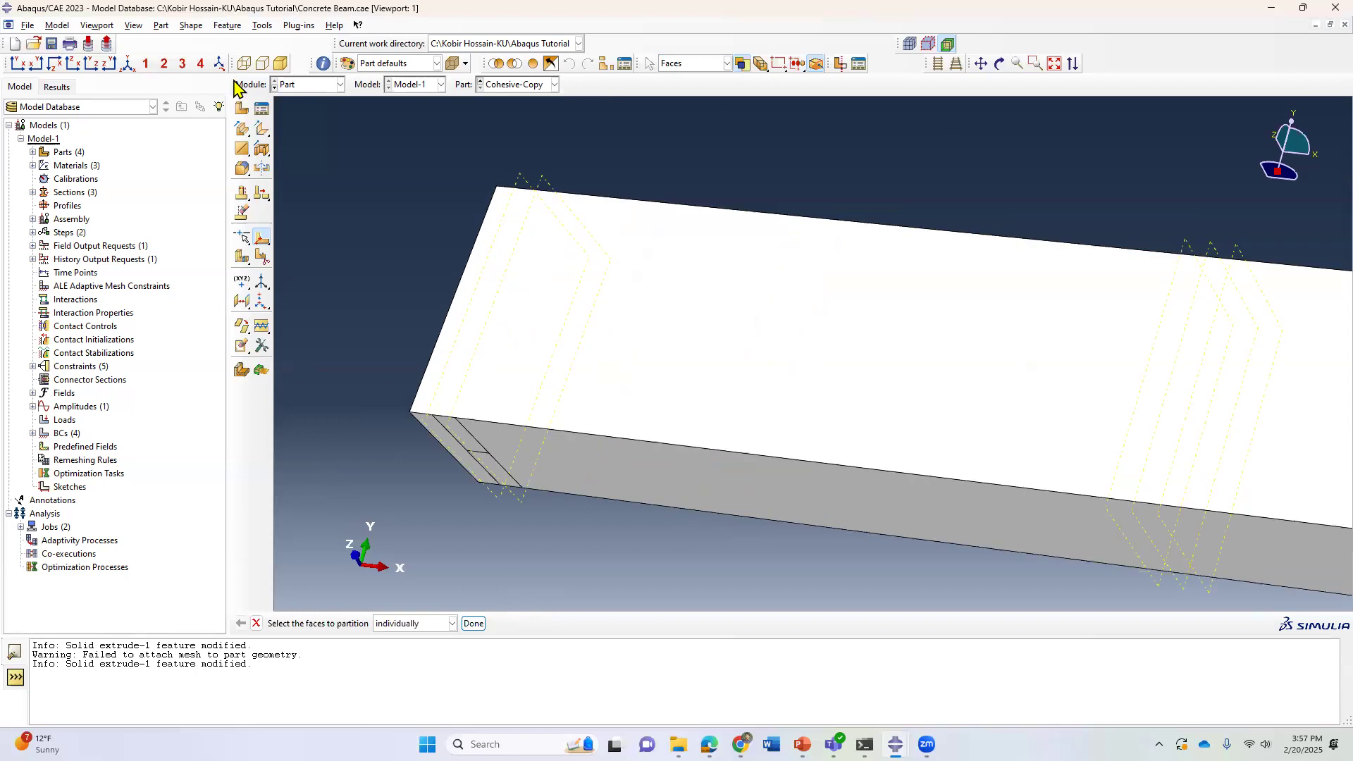
Step: Partition the top face's narrow mid-span strip by shortest path between the midpoints of its two long edges, and end the partitioning
{"action": "left_click", "coordinate": [127, 64]}
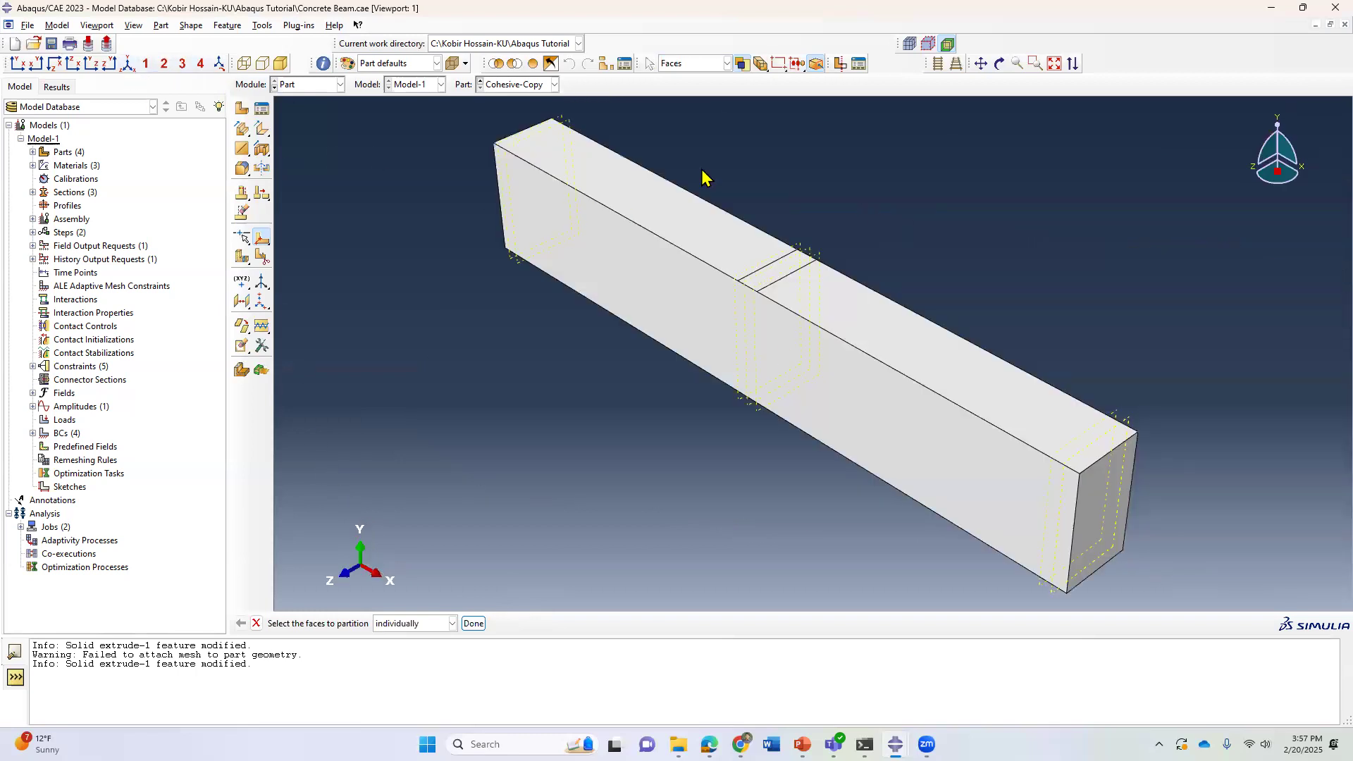
{"action": "scroll", "coordinate": [836, 339], "scroll_direction": "up", "scroll_amount": 4}
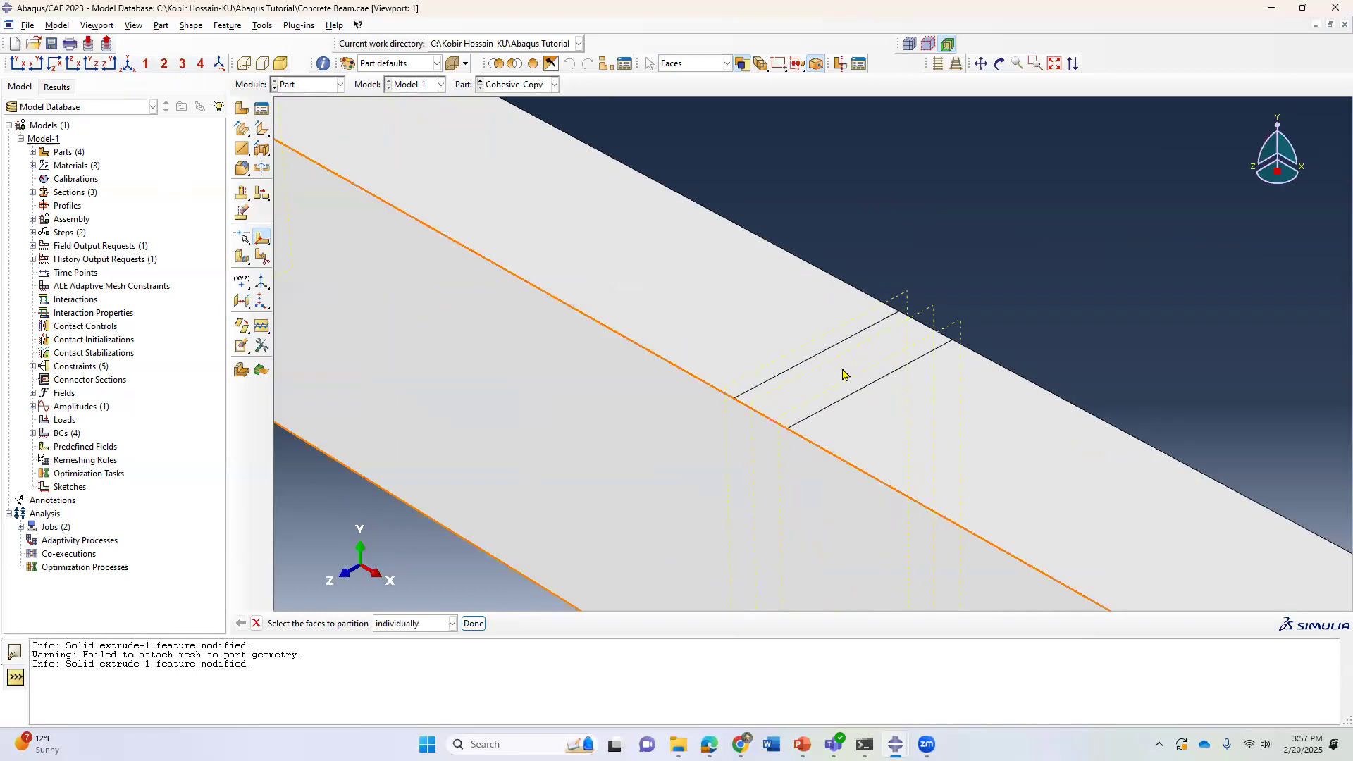
{"action": "left_click", "coordinate": [842, 373]}
{"action": "left_click", "coordinate": [474, 624]}
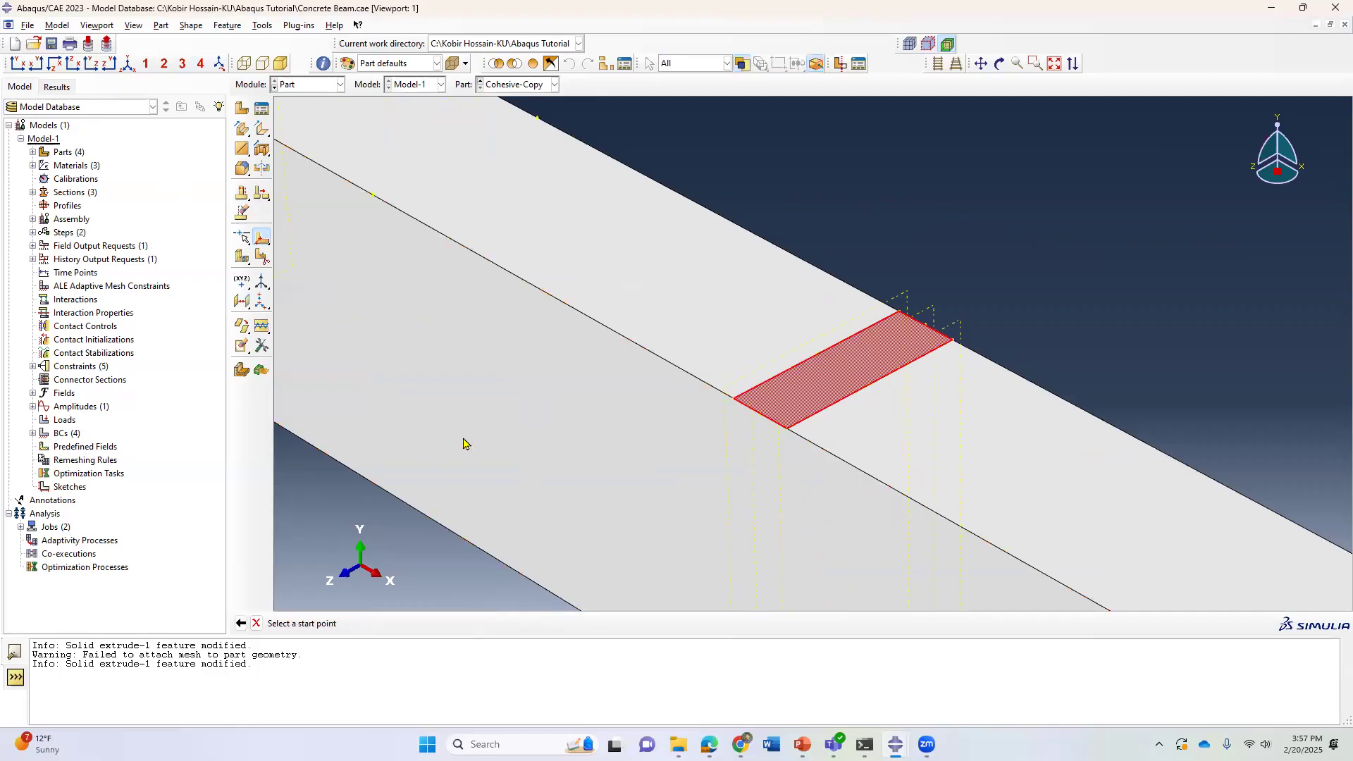
{"action": "scroll", "coordinate": [830, 356], "scroll_direction": "up", "scroll_amount": 3}
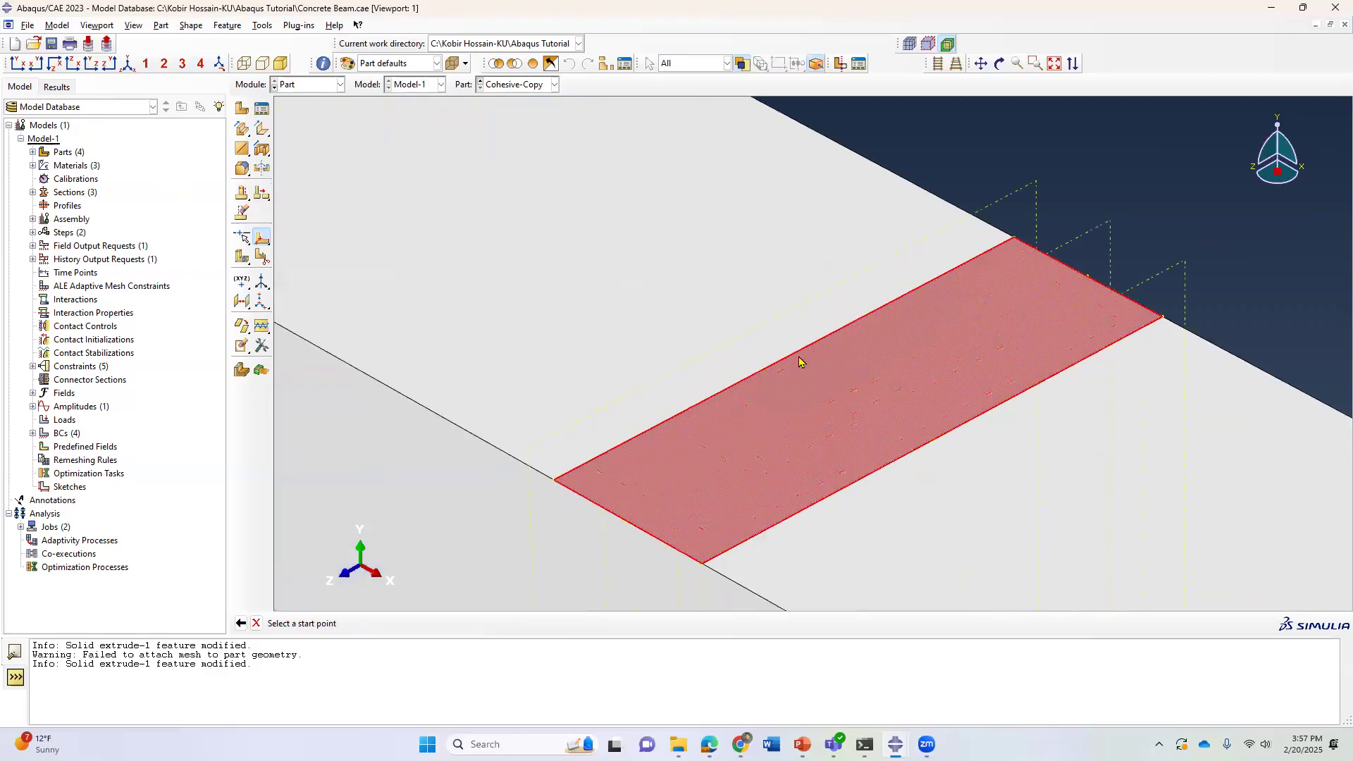
{"action": "left_click", "coordinate": [786, 363]}
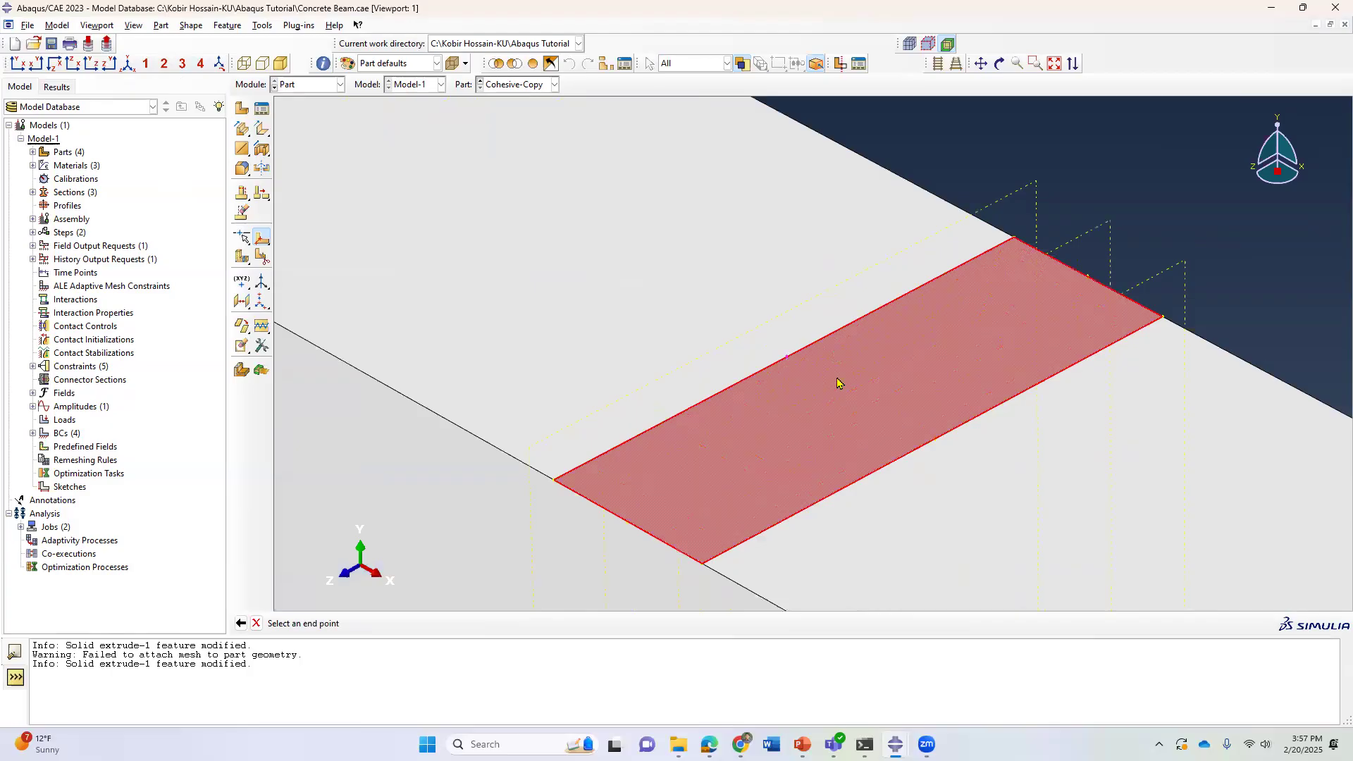
{"action": "left_click", "coordinate": [936, 447]}
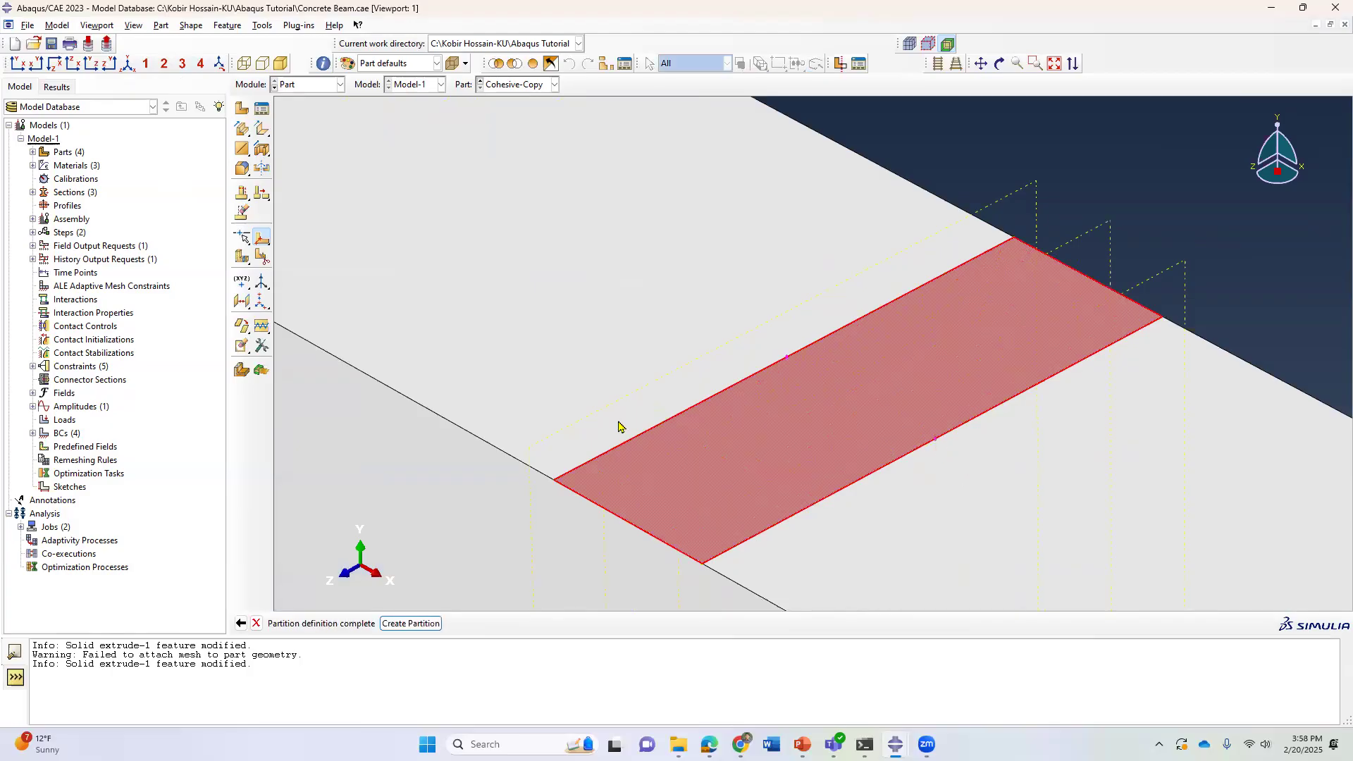
{"action": "left_click", "coordinate": [413, 624]}
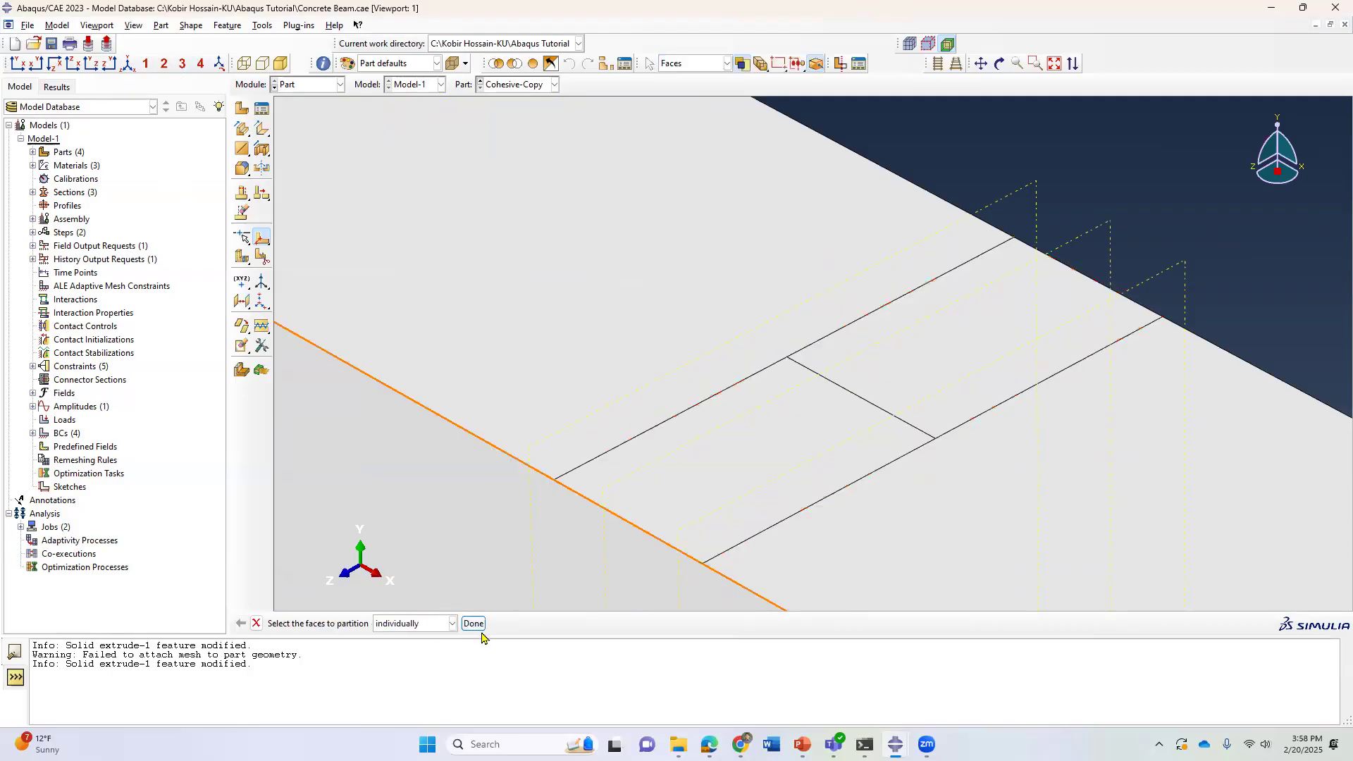
{"action": "left_click", "coordinate": [472, 624]}
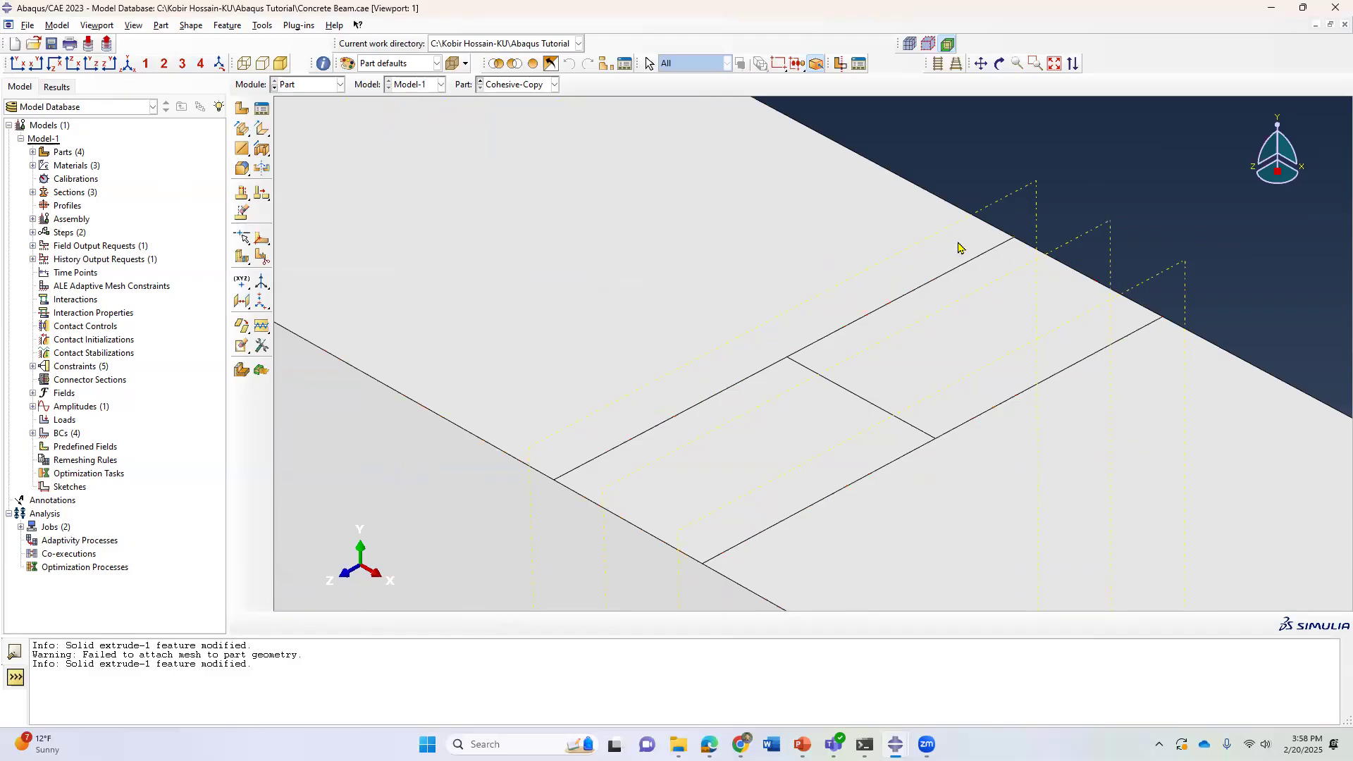
{"action": "scroll", "coordinate": [557, 361], "scroll_direction": "up", "scroll_amount": 5}
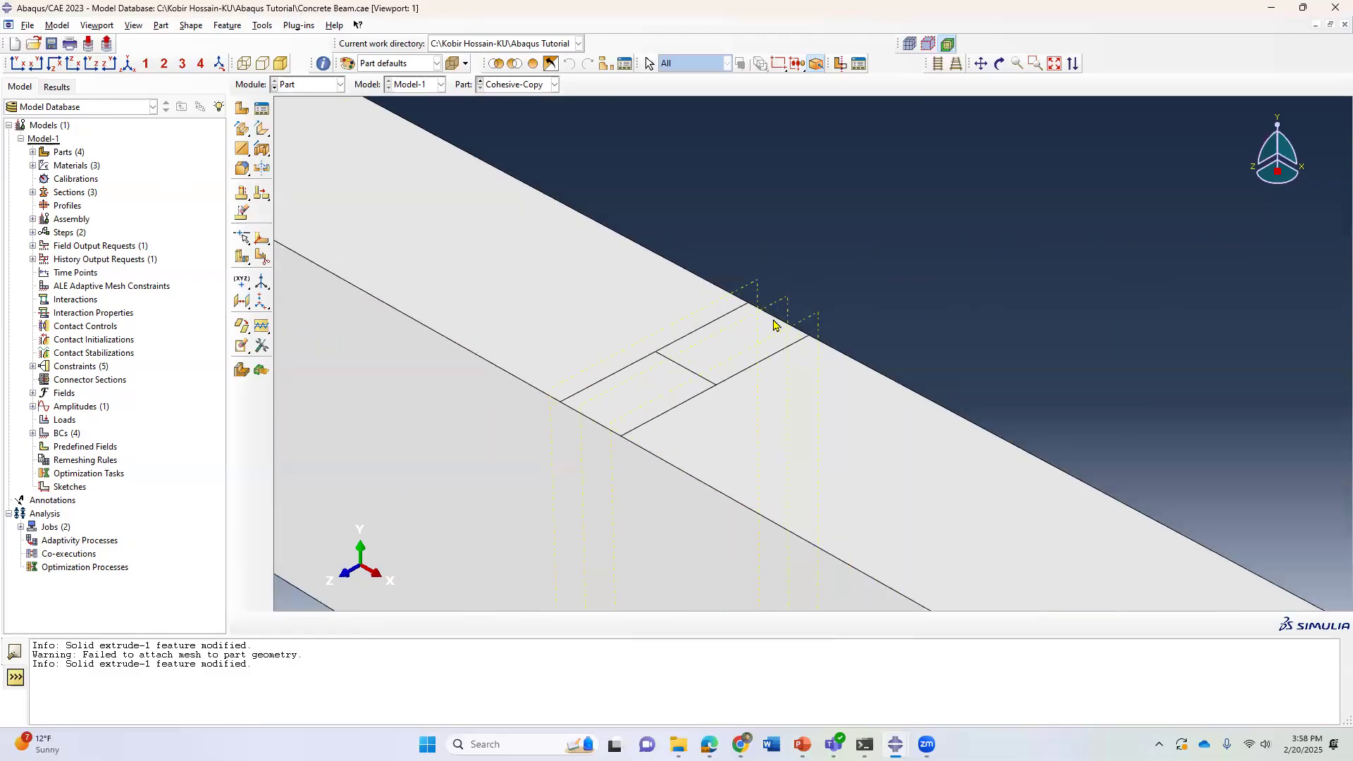
{"action": "scroll", "coordinate": [1068, 476], "scroll_direction": "down", "scroll_amount": 1}
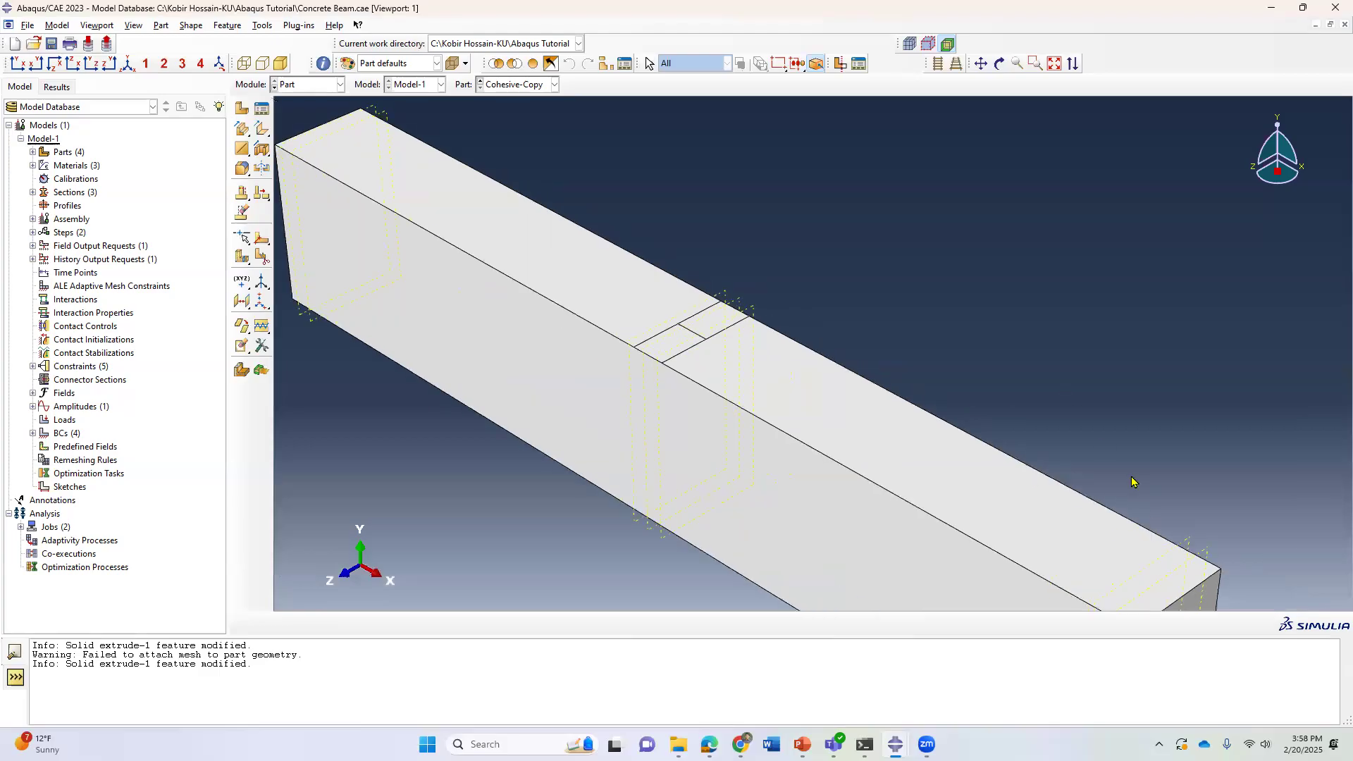
{"action": "scroll", "coordinate": [789, 265], "scroll_direction": "up", "scroll_amount": 1}
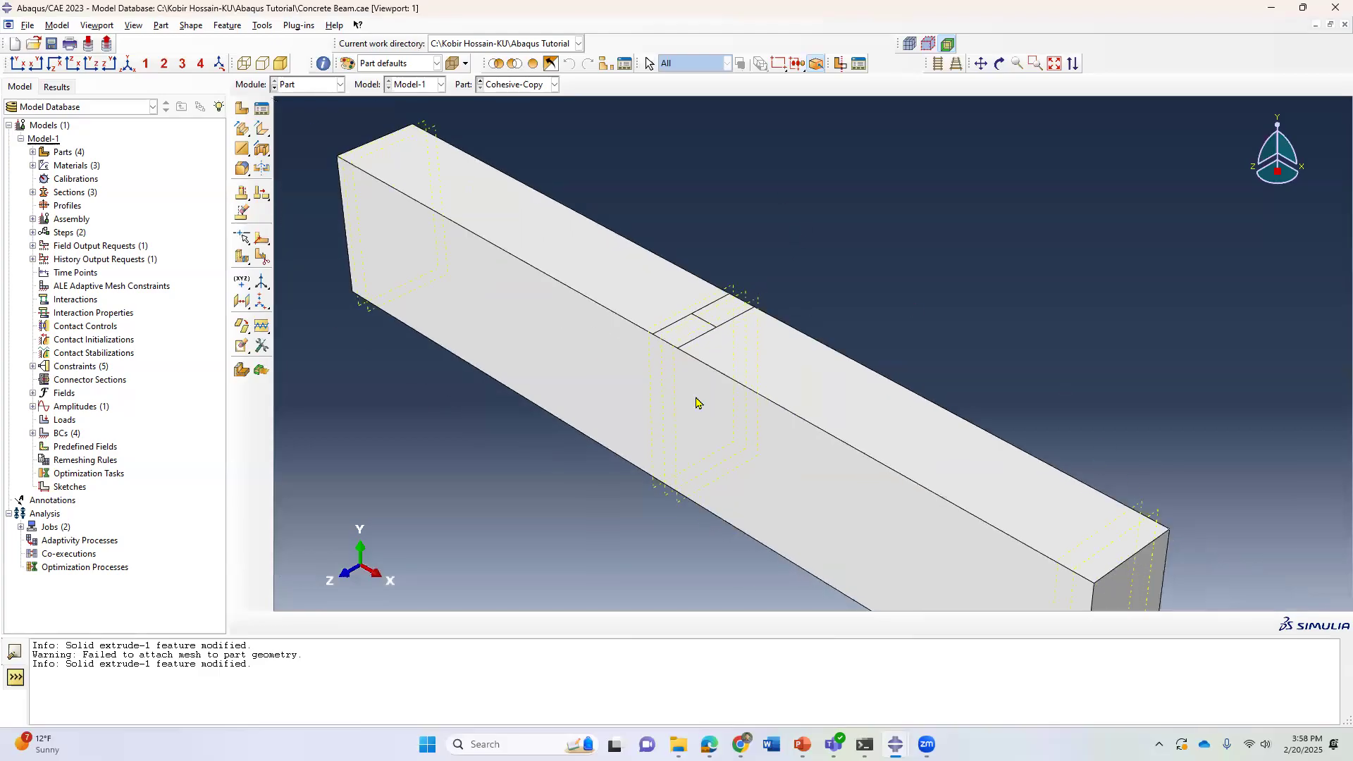
{"action": "scroll", "coordinate": [970, 289], "scroll_direction": "up", "scroll_amount": 2}
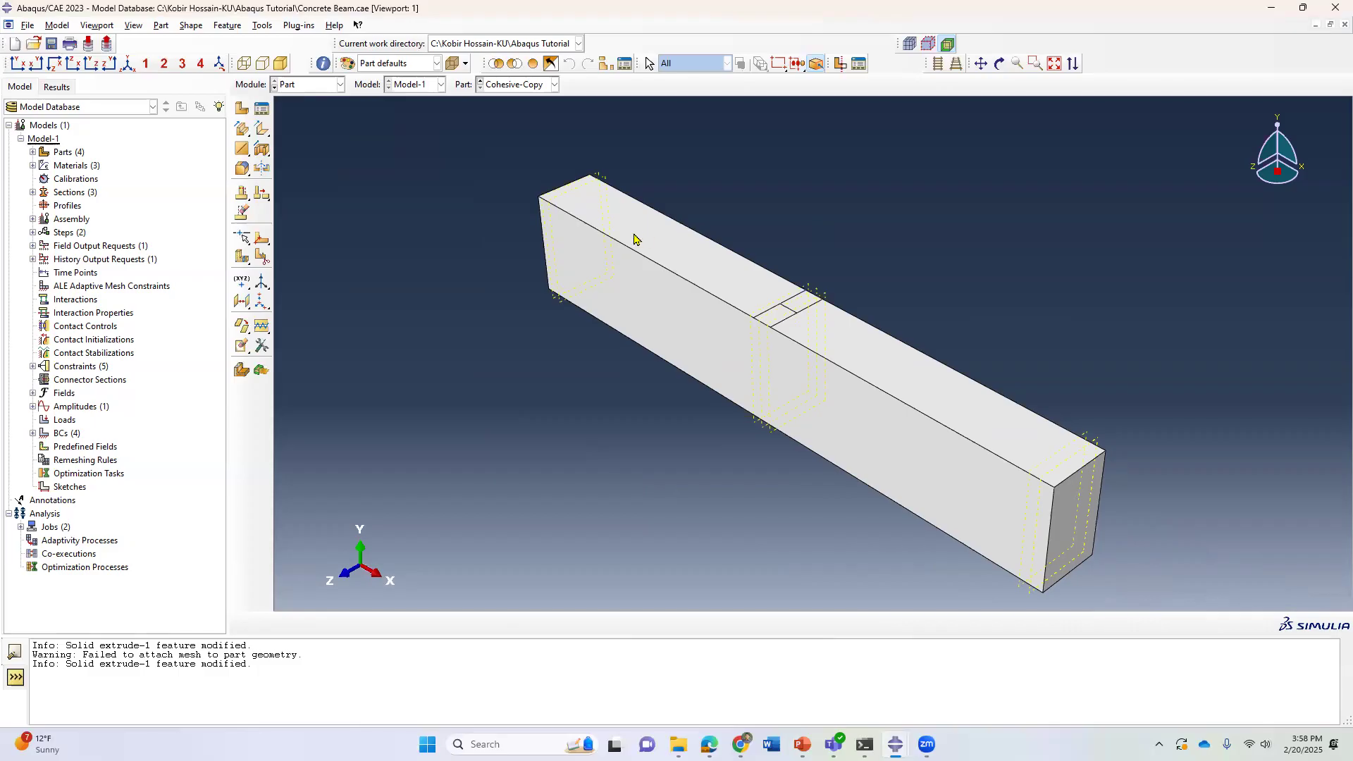
Step: Switch to the Interaction module, start a reference point and examine the candidate points on the assembly's underside near the -X end
{"action": "left_click", "coordinate": [313, 85]}
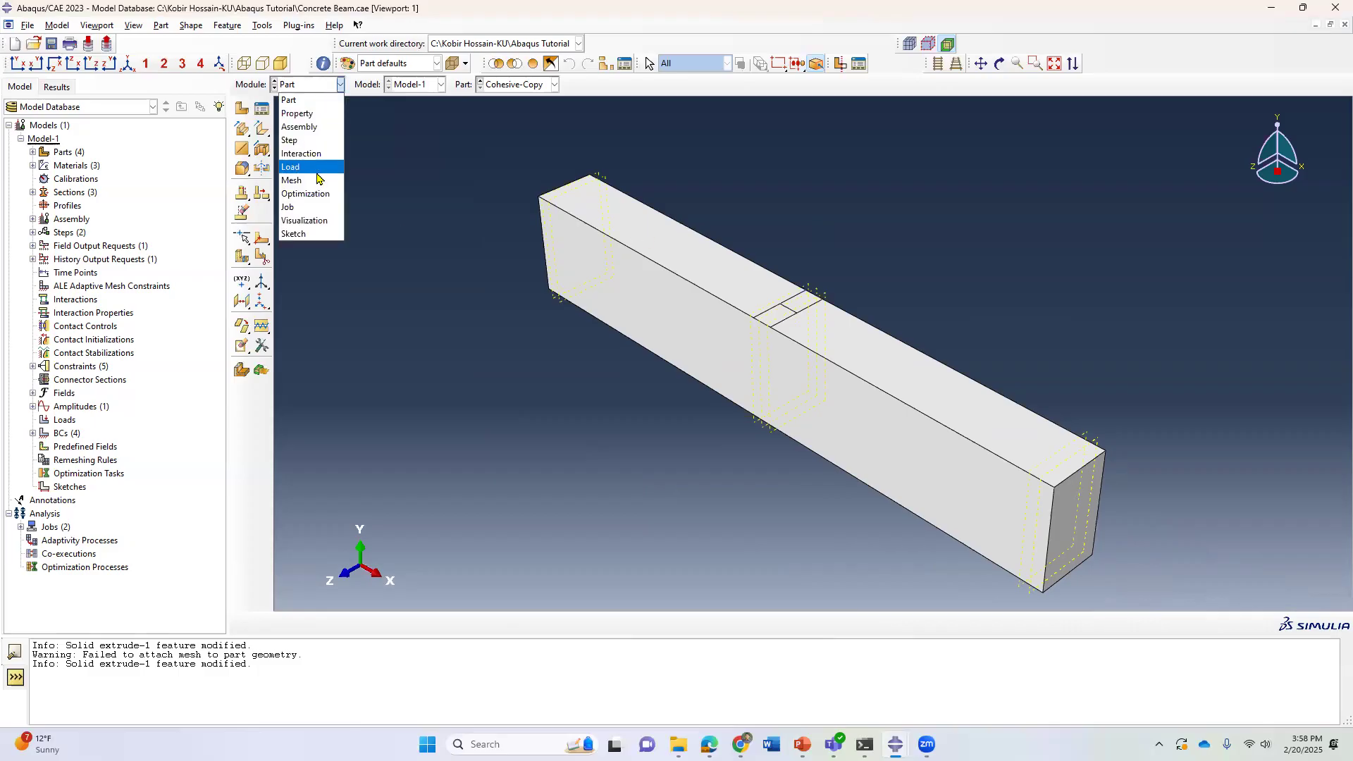
{"action": "left_click", "coordinate": [319, 155]}
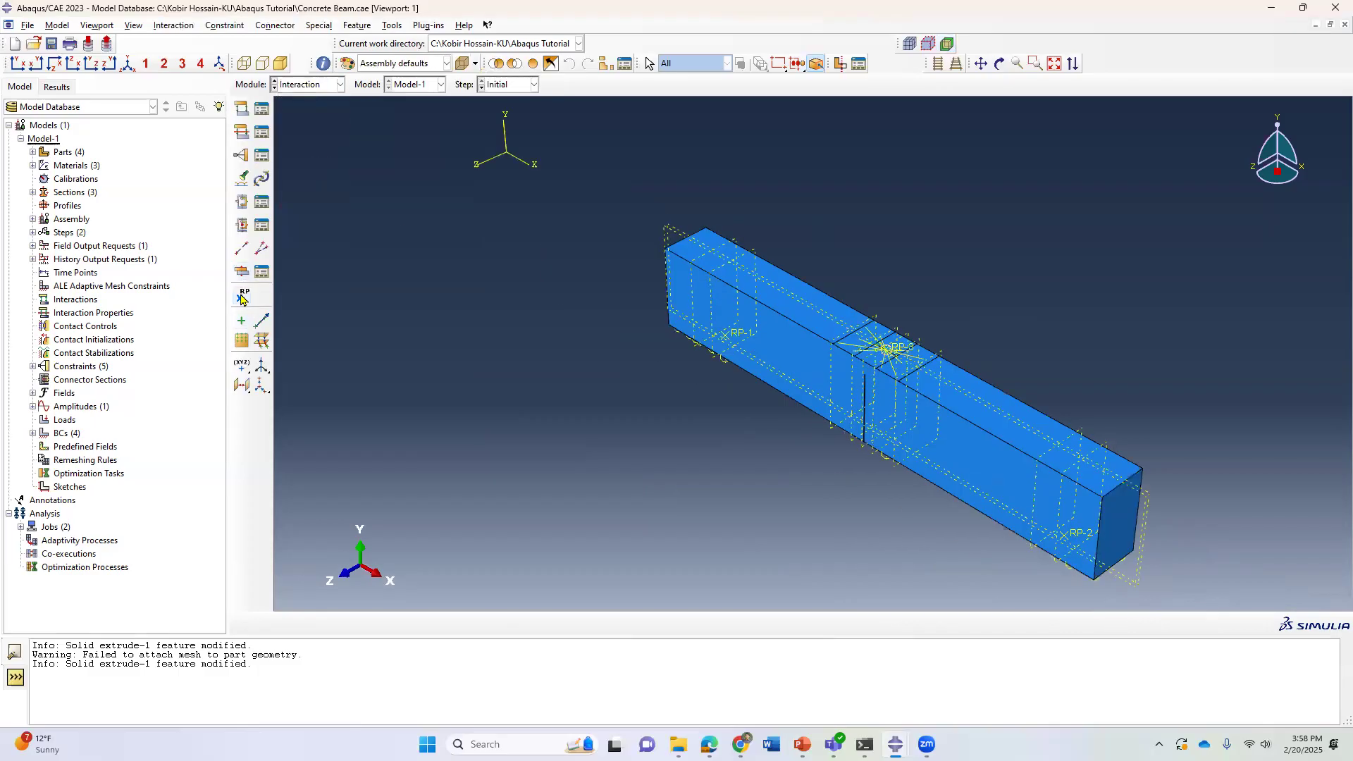
{"action": "left_click", "coordinate": [243, 300]}
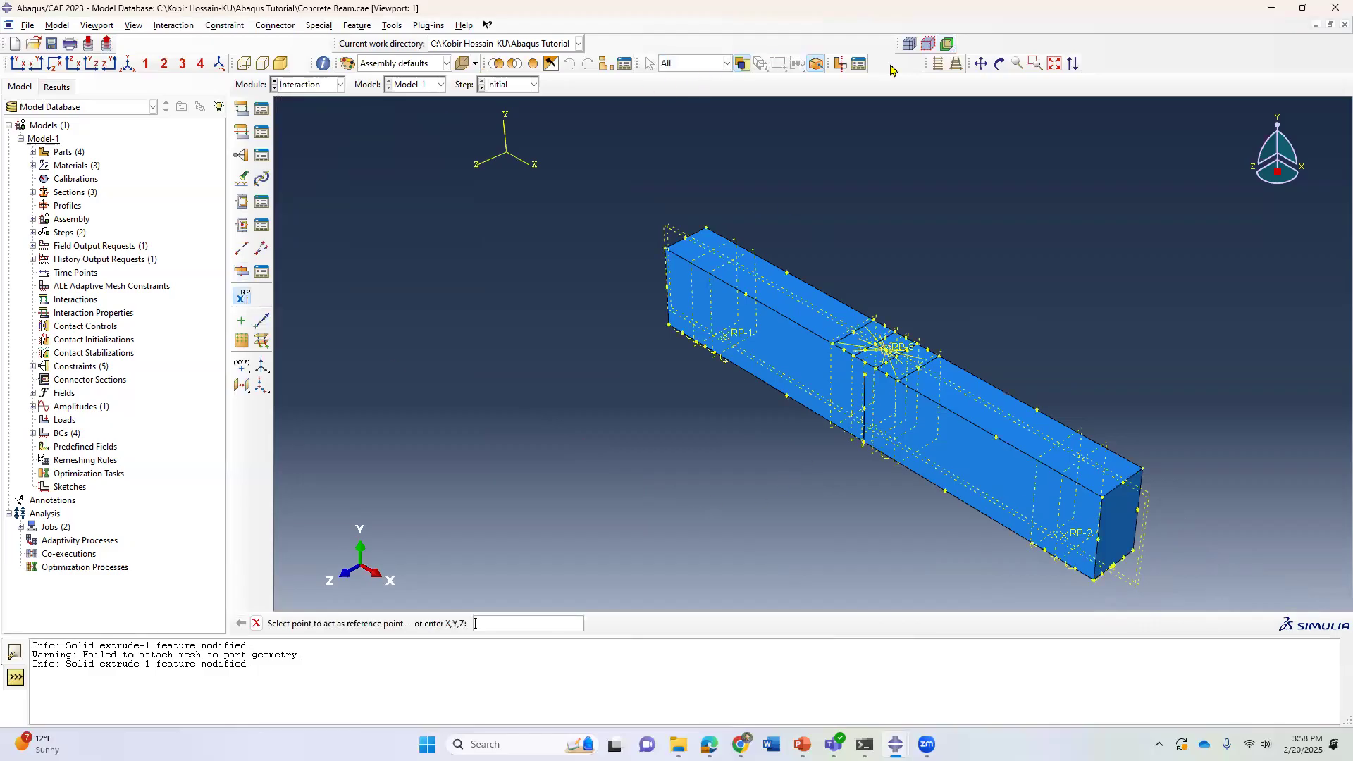
{"action": "left_click", "coordinate": [999, 64]}
{"action": "left_click_drag", "start_coordinate": [912, 402], "coordinate": [747, 406]}
{"action": "scroll", "coordinate": [746, 406], "scroll_direction": "up", "scroll_amount": 5}
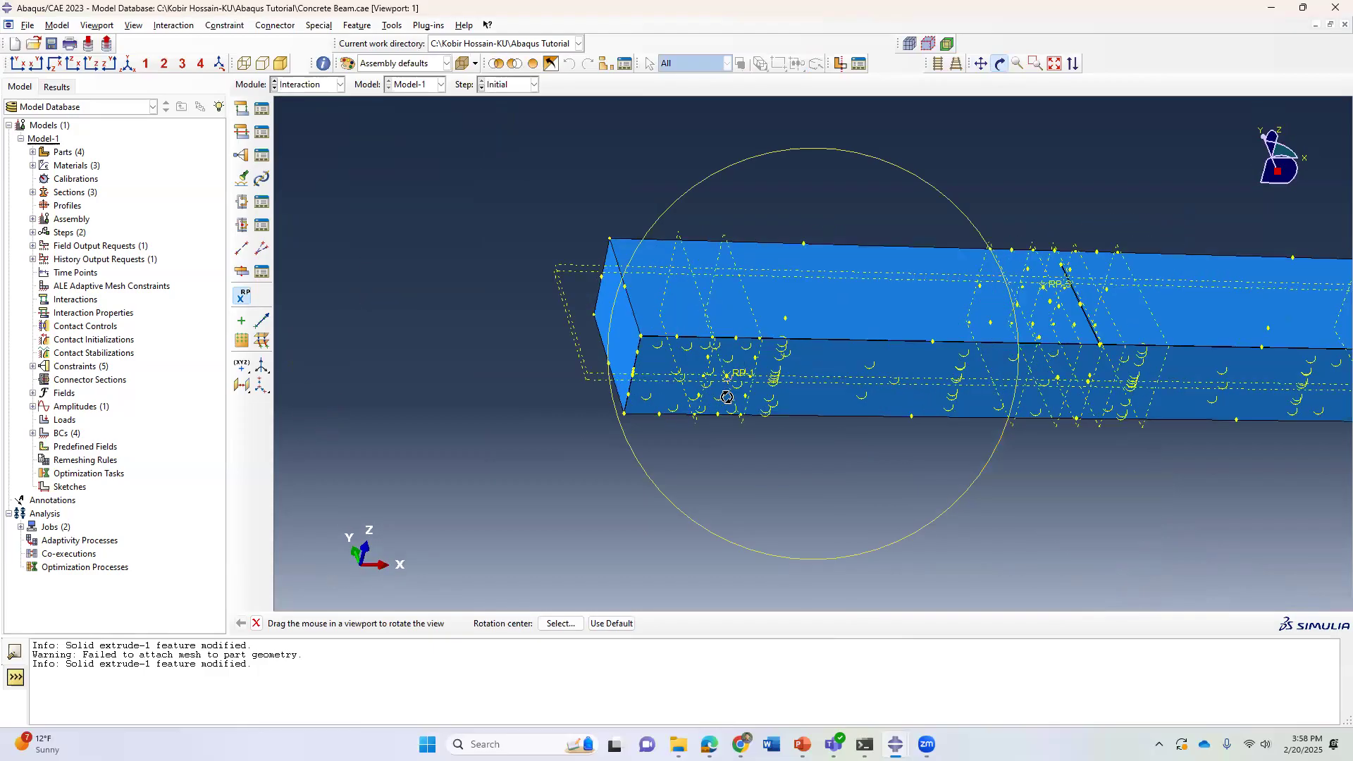
{"action": "scroll", "coordinate": [766, 428], "scroll_direction": "down", "scroll_amount": 5}
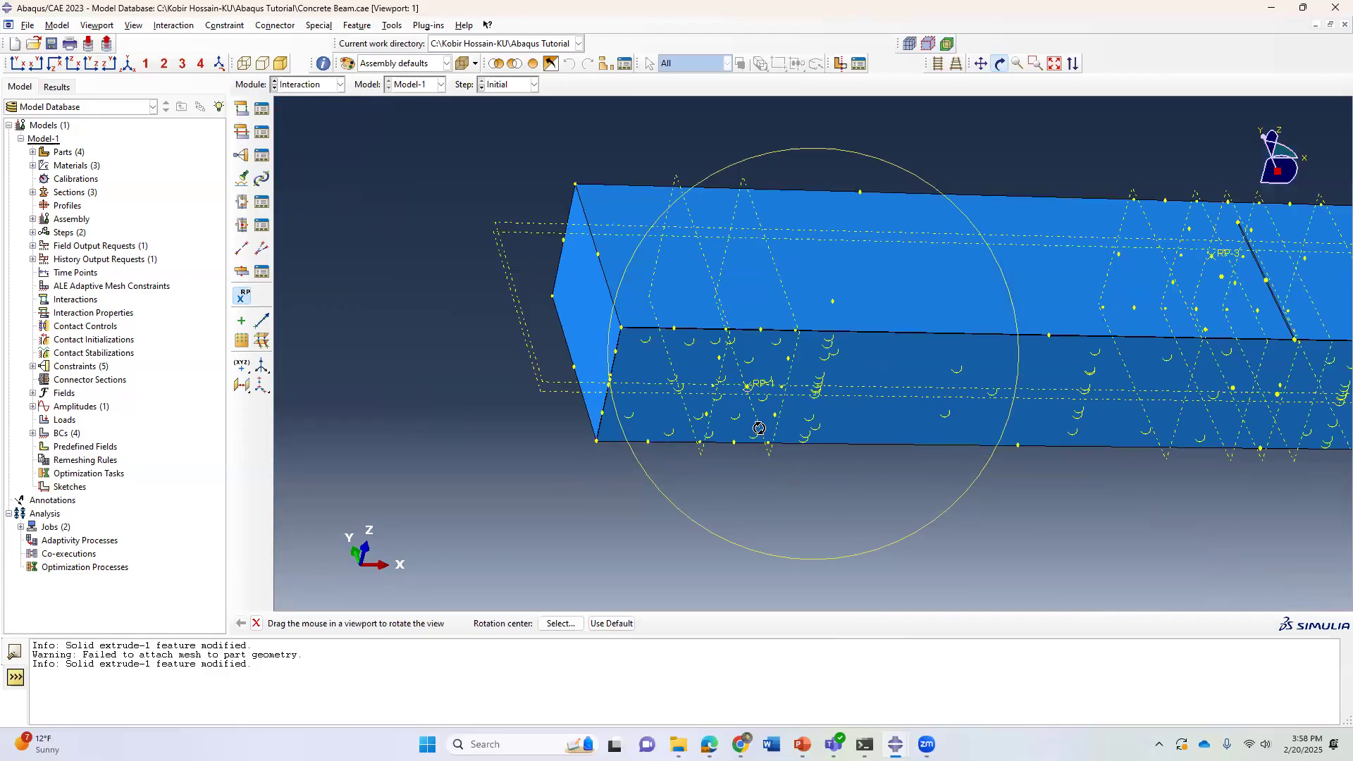
{"action": "left_click_drag", "start_coordinate": [849, 318], "coordinate": [452, 374]}
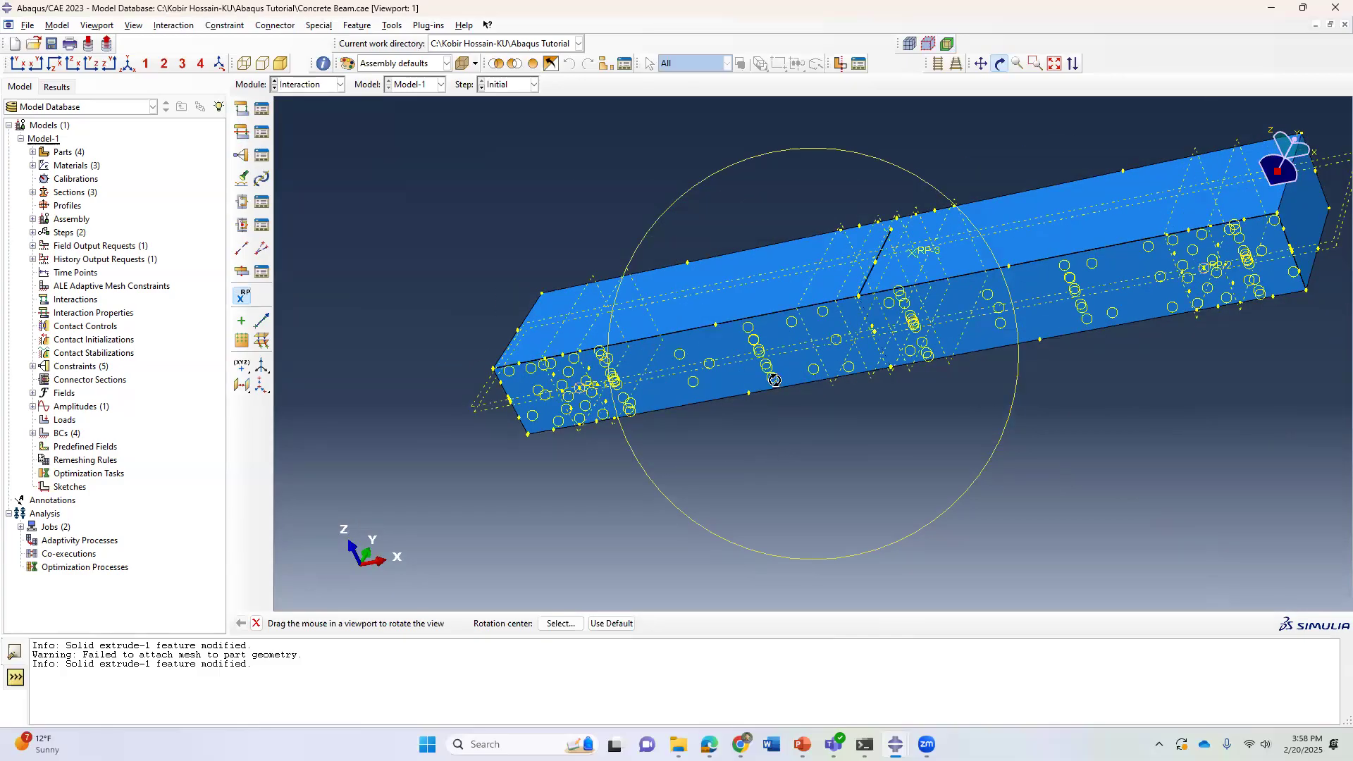
{"action": "scroll", "coordinate": [578, 409], "scroll_direction": "up", "scroll_amount": 4}
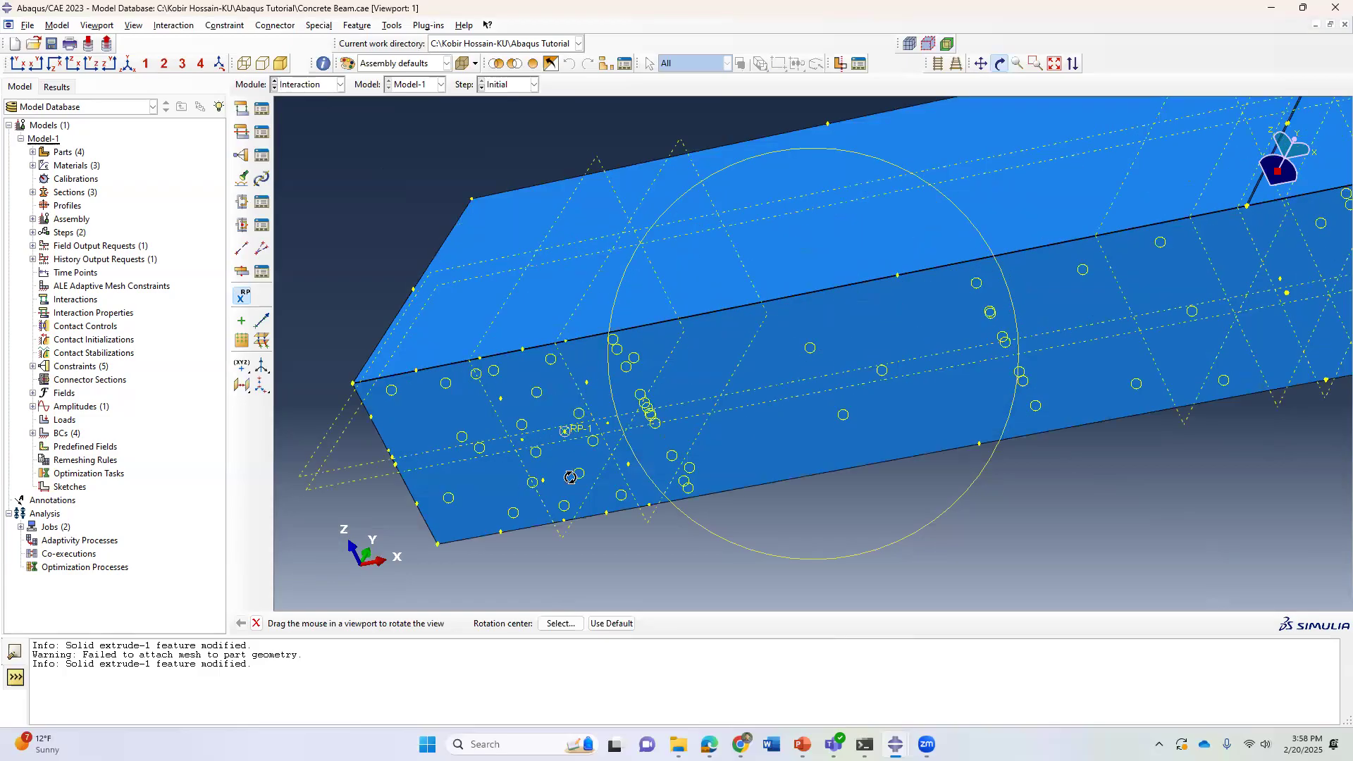
{"action": "key", "text": "Escape"}
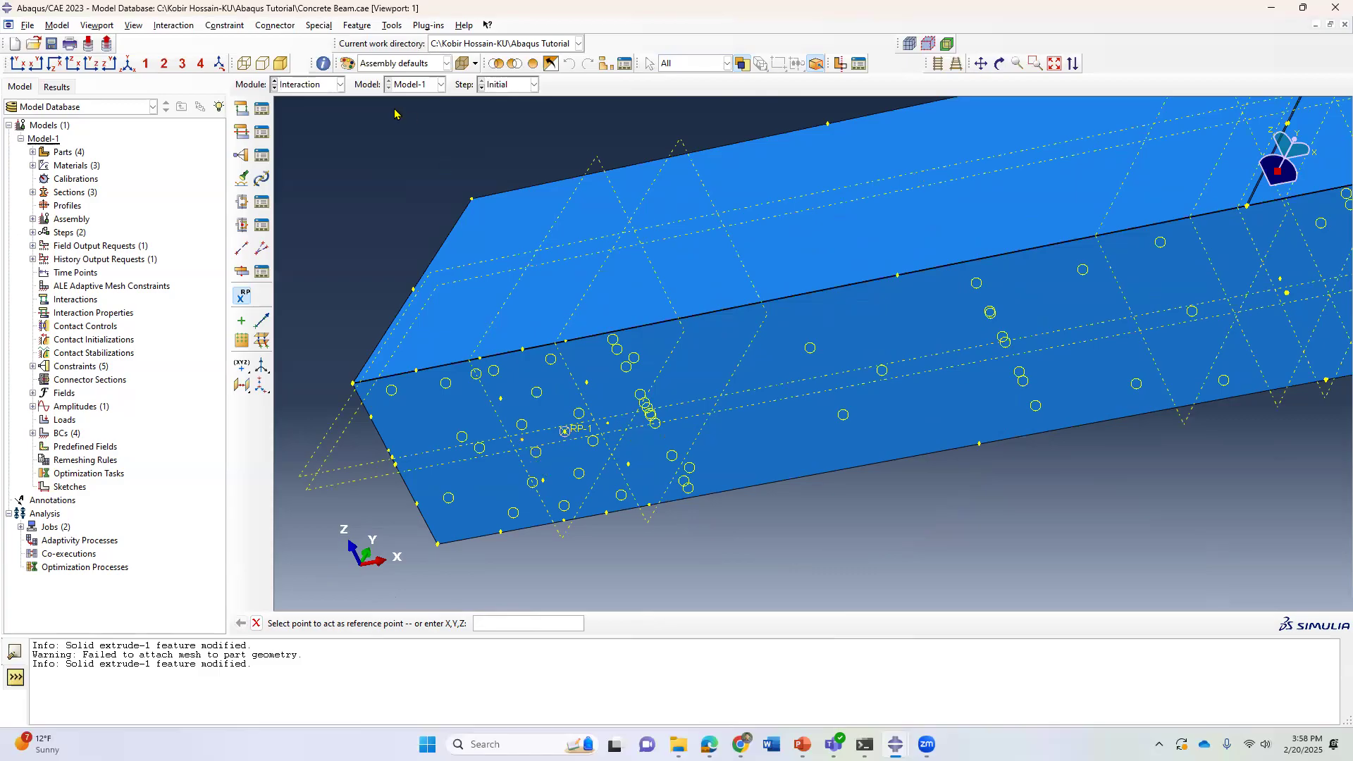
Step: Remove the Beam-1 and CFRP-1 instances from the displayed assembly with a display group
{"action": "left_click", "coordinate": [606, 63]}
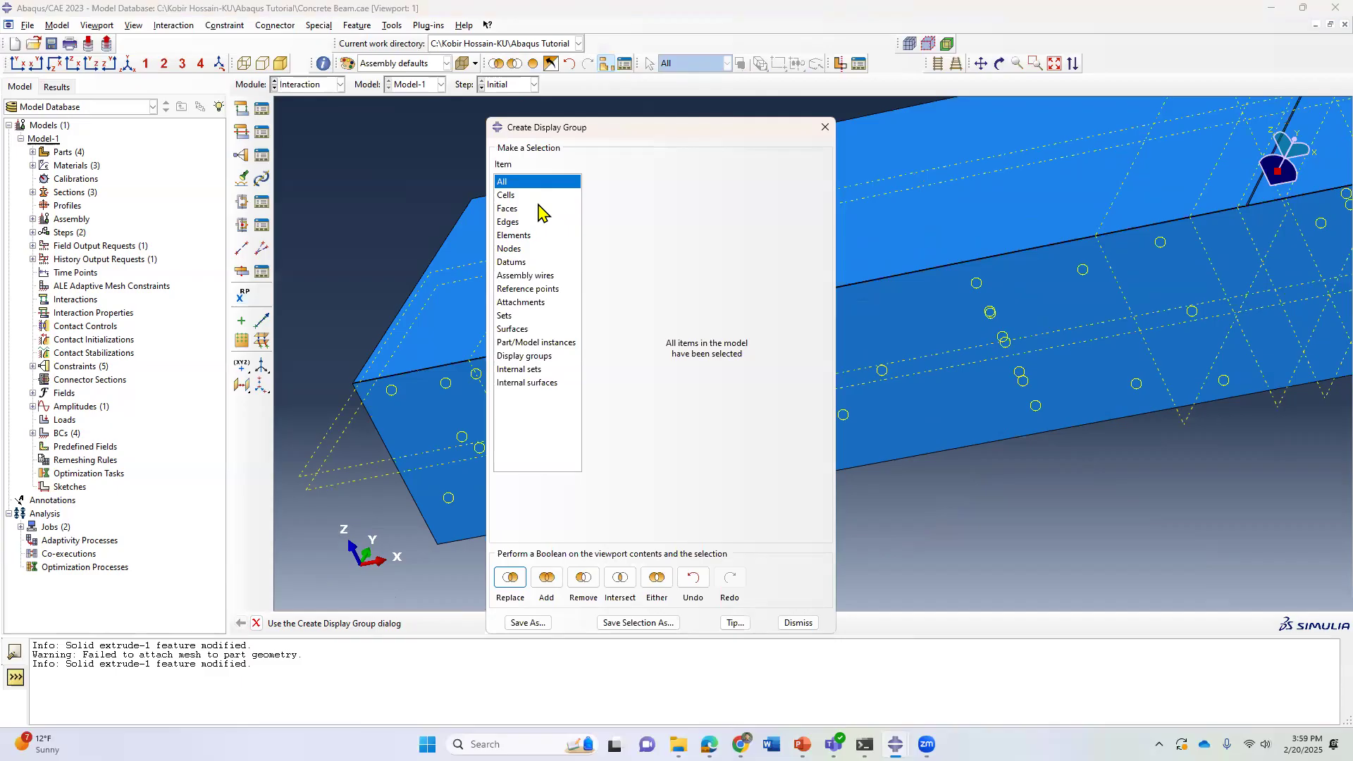
{"action": "left_click", "coordinate": [521, 343]}
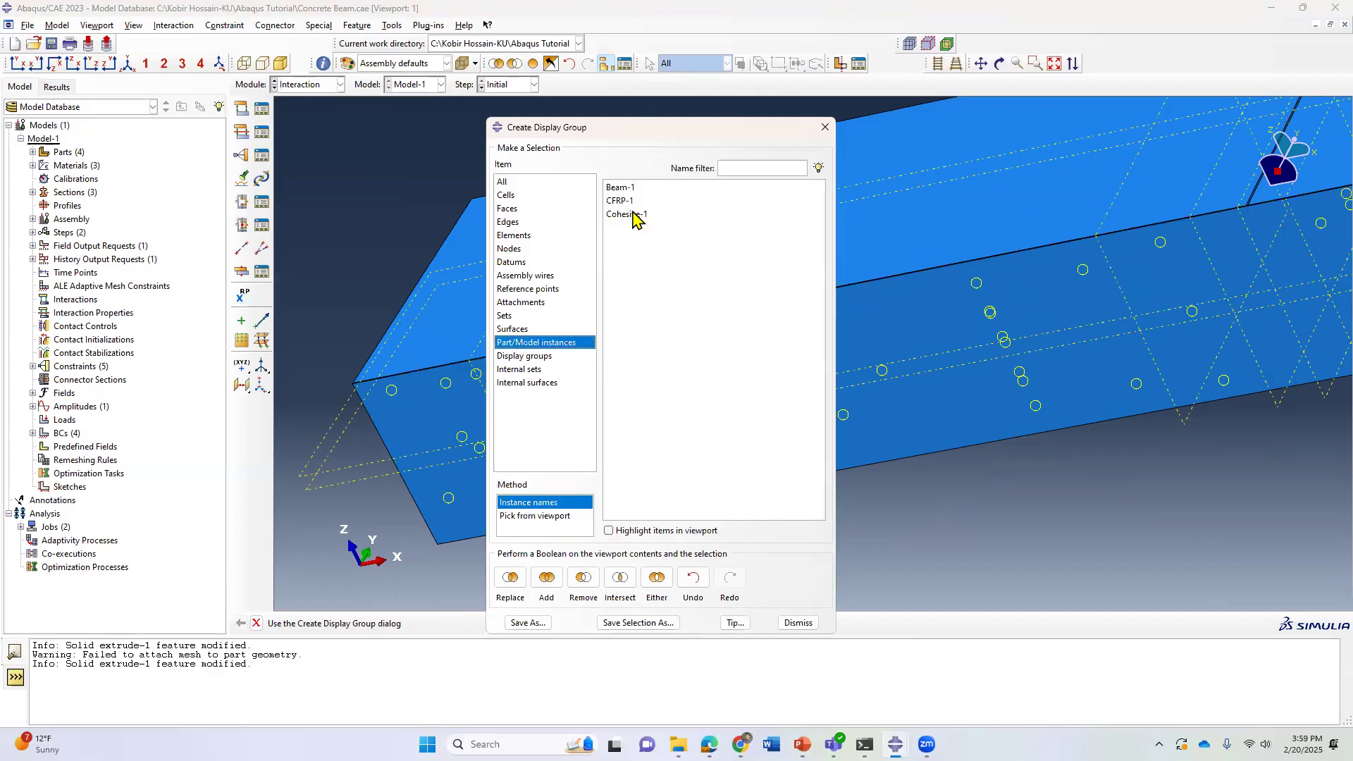
{"action": "left_click", "coordinate": [619, 188]}
{"action": "left_click", "coordinate": [634, 202], "text": "shift"}
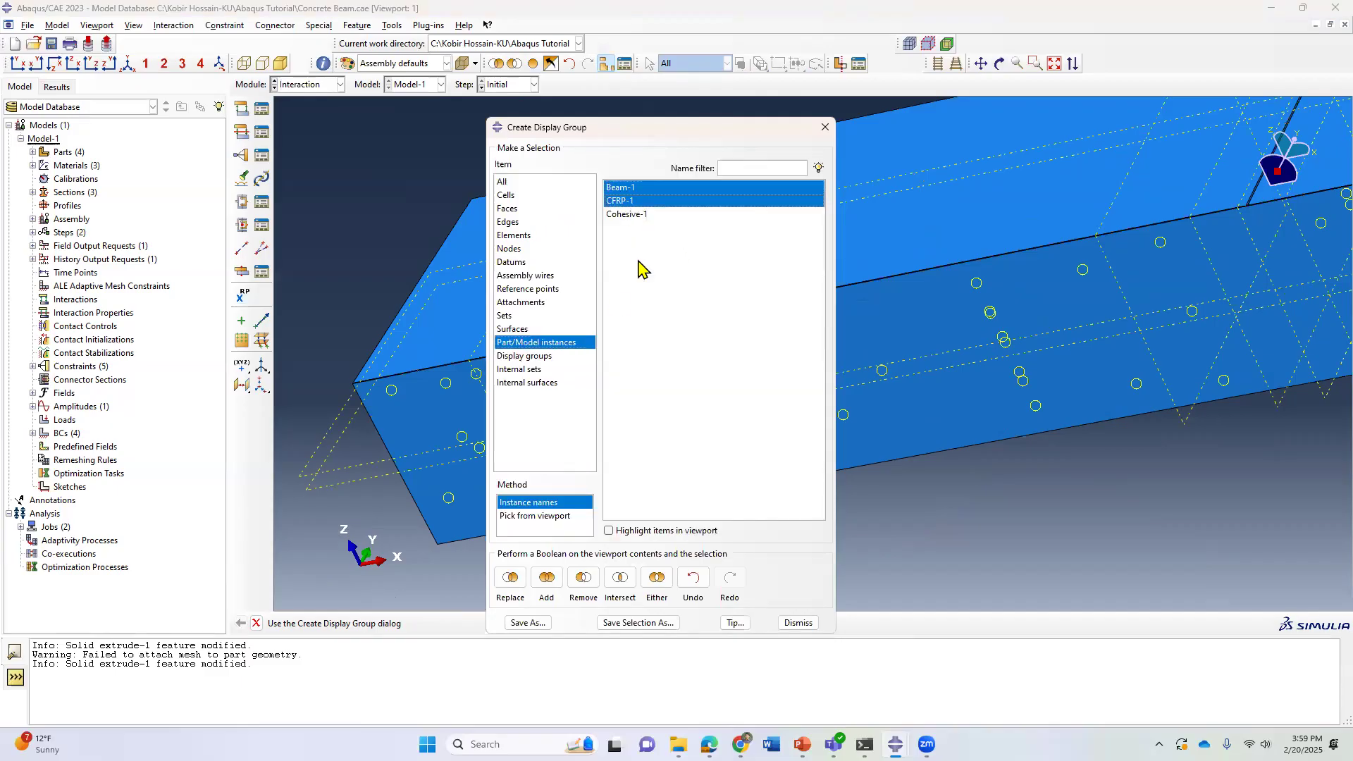
{"action": "left_click", "coordinate": [589, 578]}
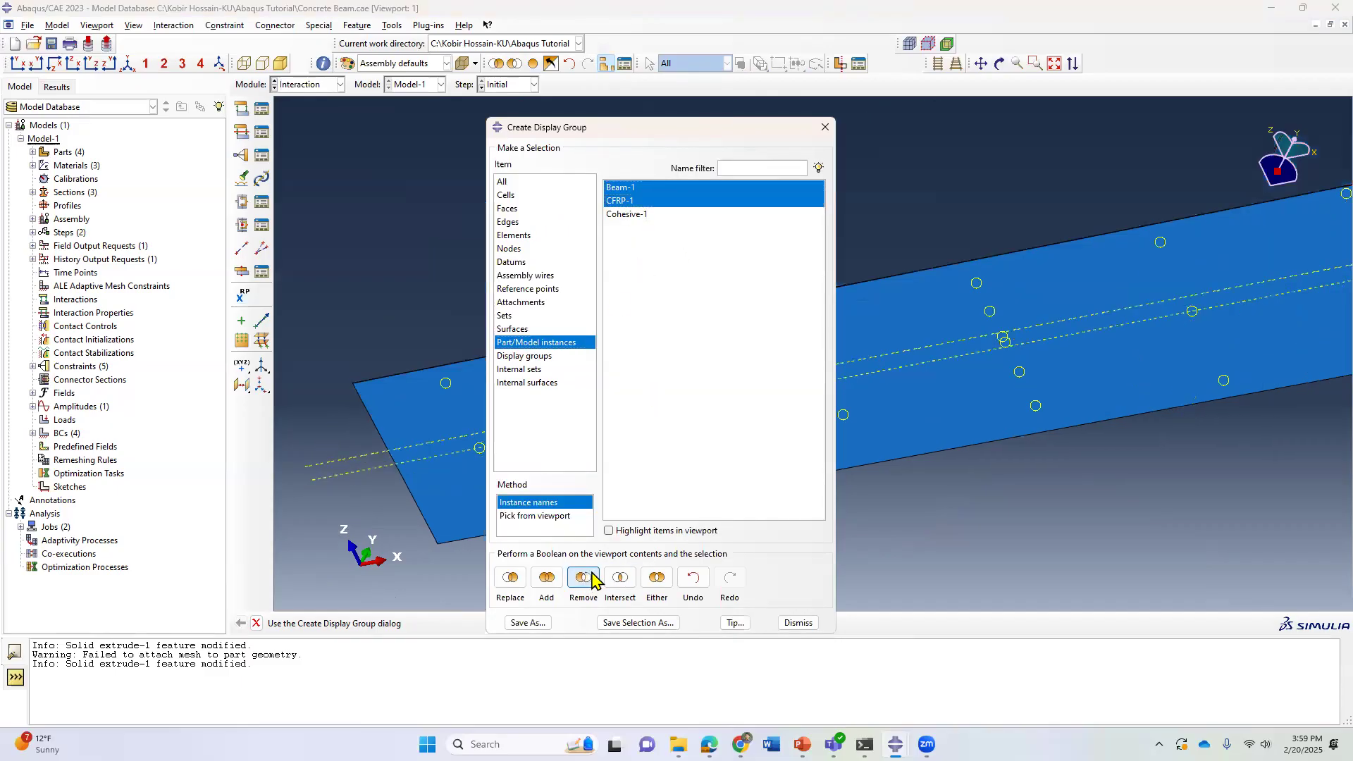
{"action": "left_click", "coordinate": [799, 623]}
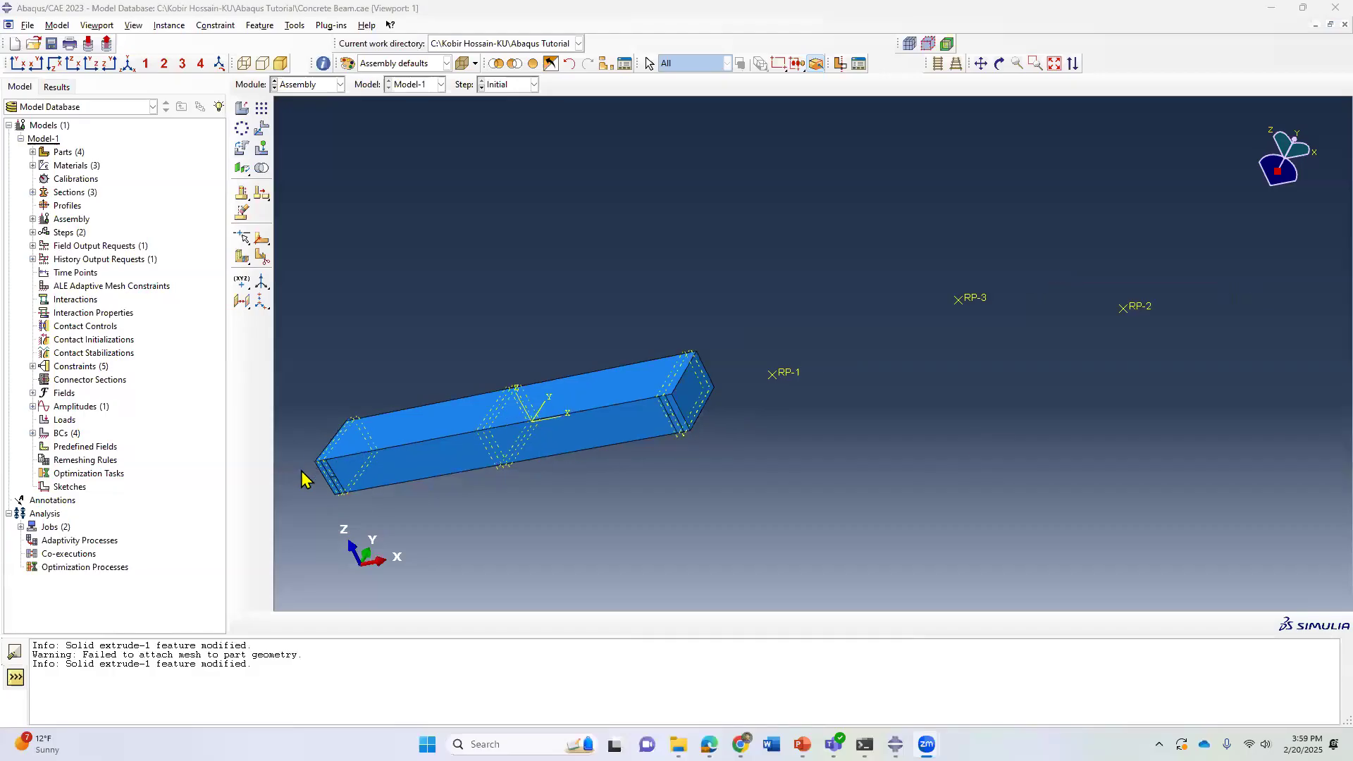
{"action": "scroll", "coordinate": [303, 472], "scroll_direction": "up", "scroll_amount": 5}
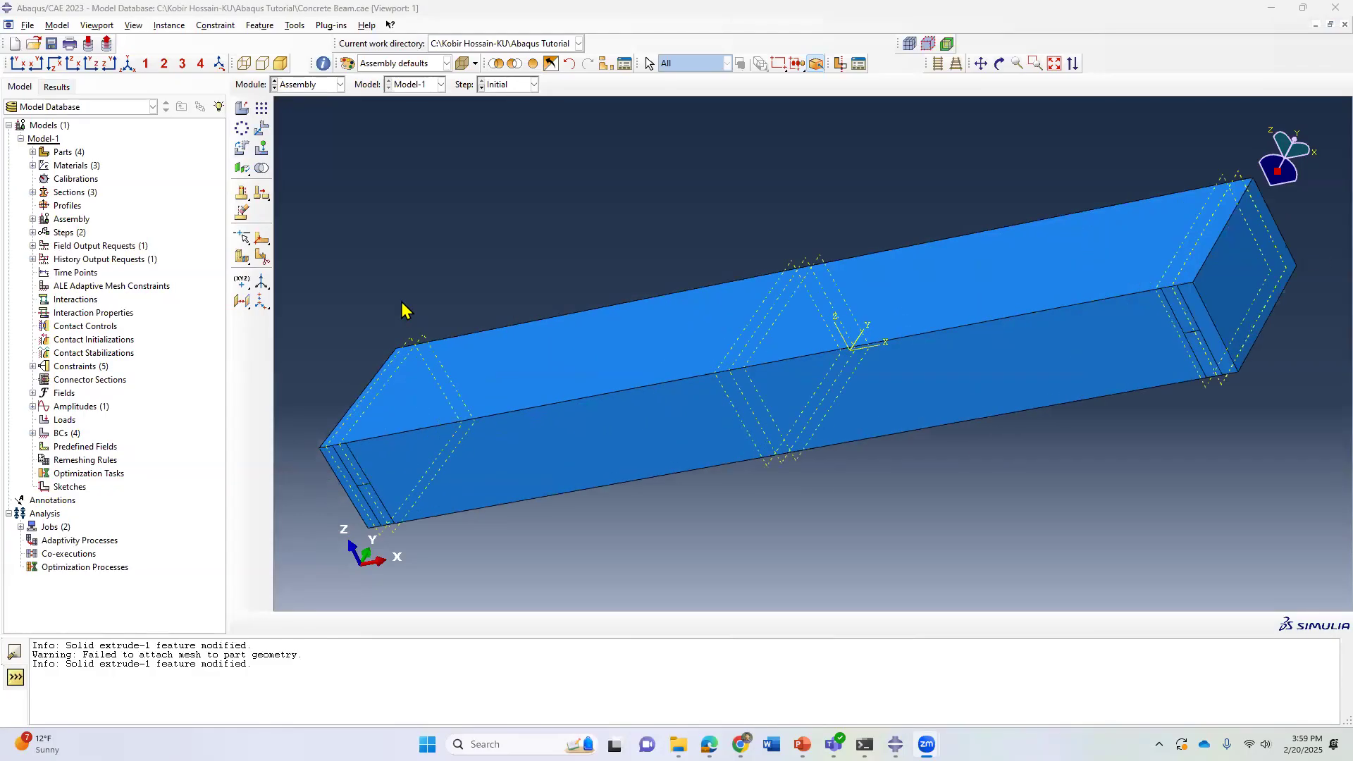
{"action": "left_click", "coordinate": [127, 64]}
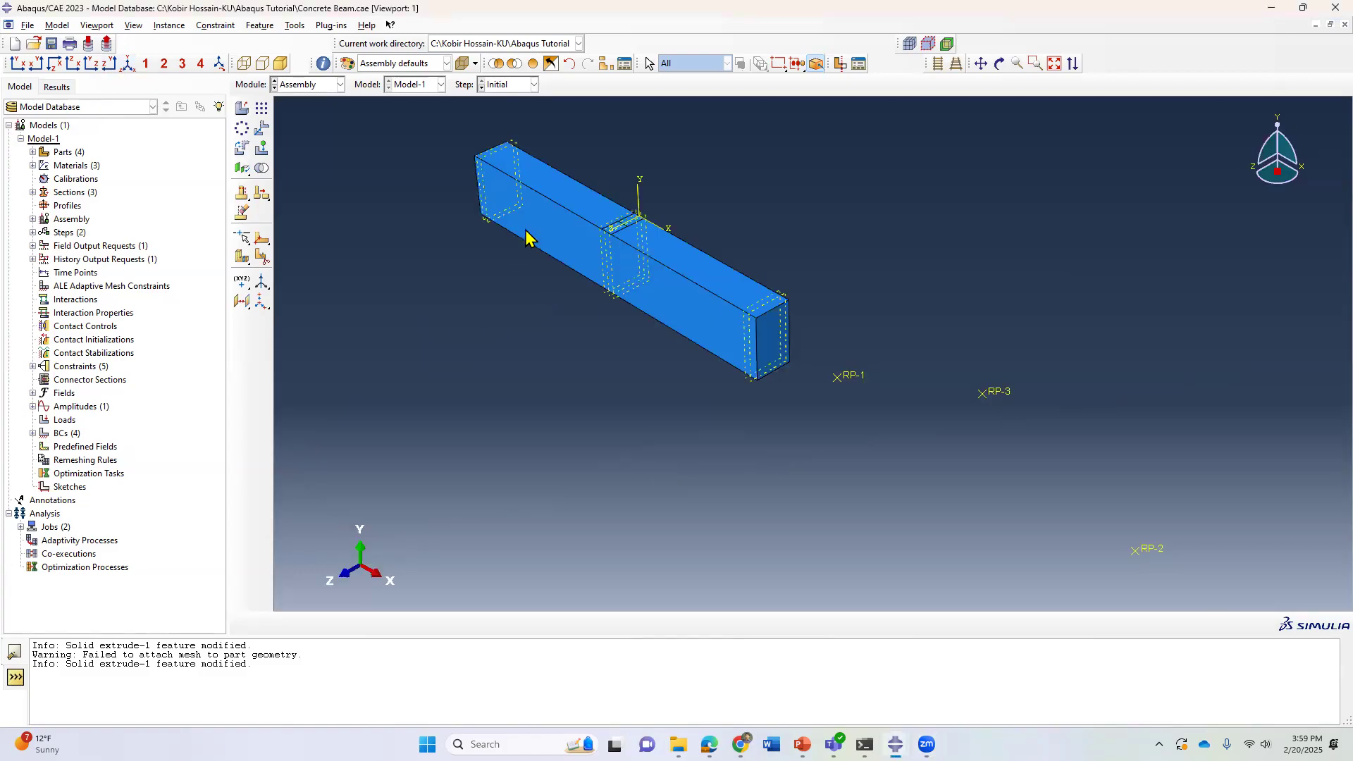
{"action": "scroll", "coordinate": [535, 234], "scroll_direction": "up", "scroll_amount": 3}
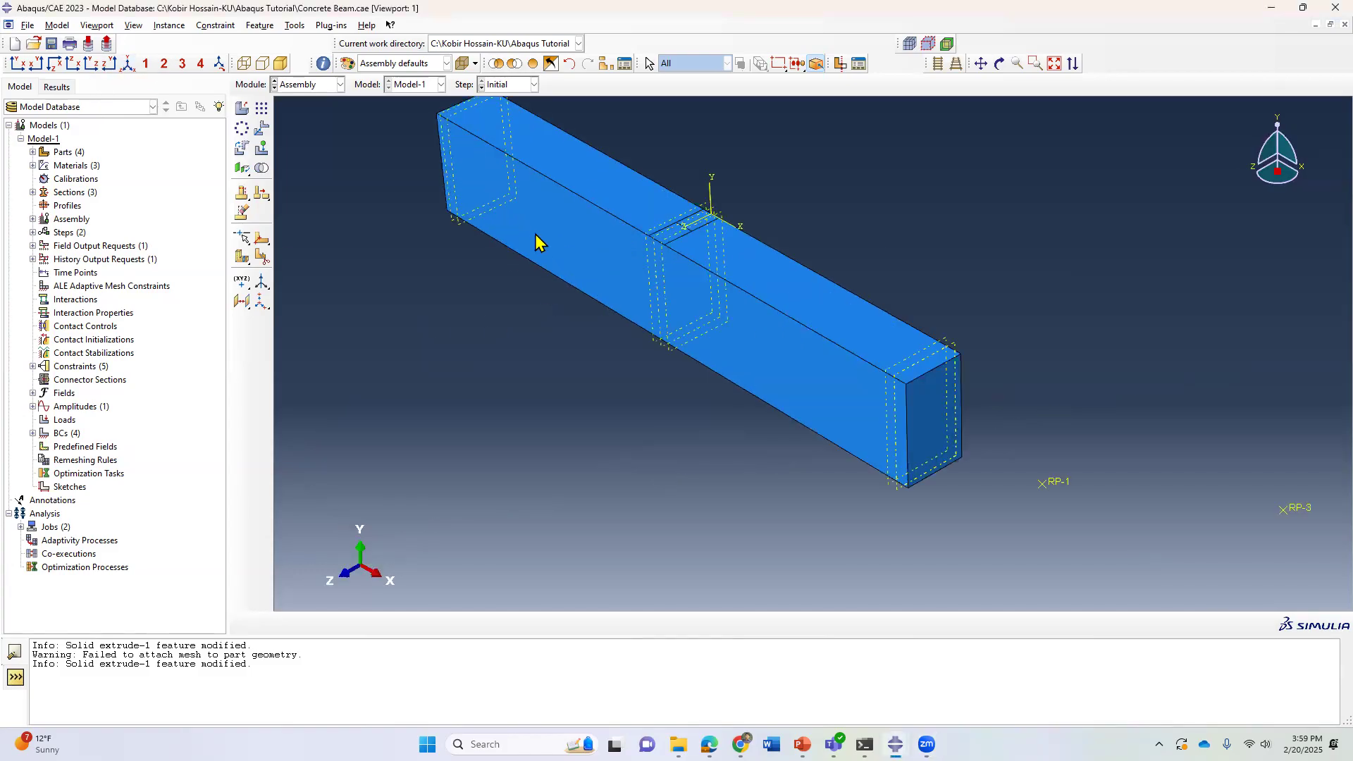
{"action": "left_click", "coordinate": [1000, 64]}
{"action": "left_click_drag", "start_coordinate": [717, 326], "coordinate": [810, 370]}
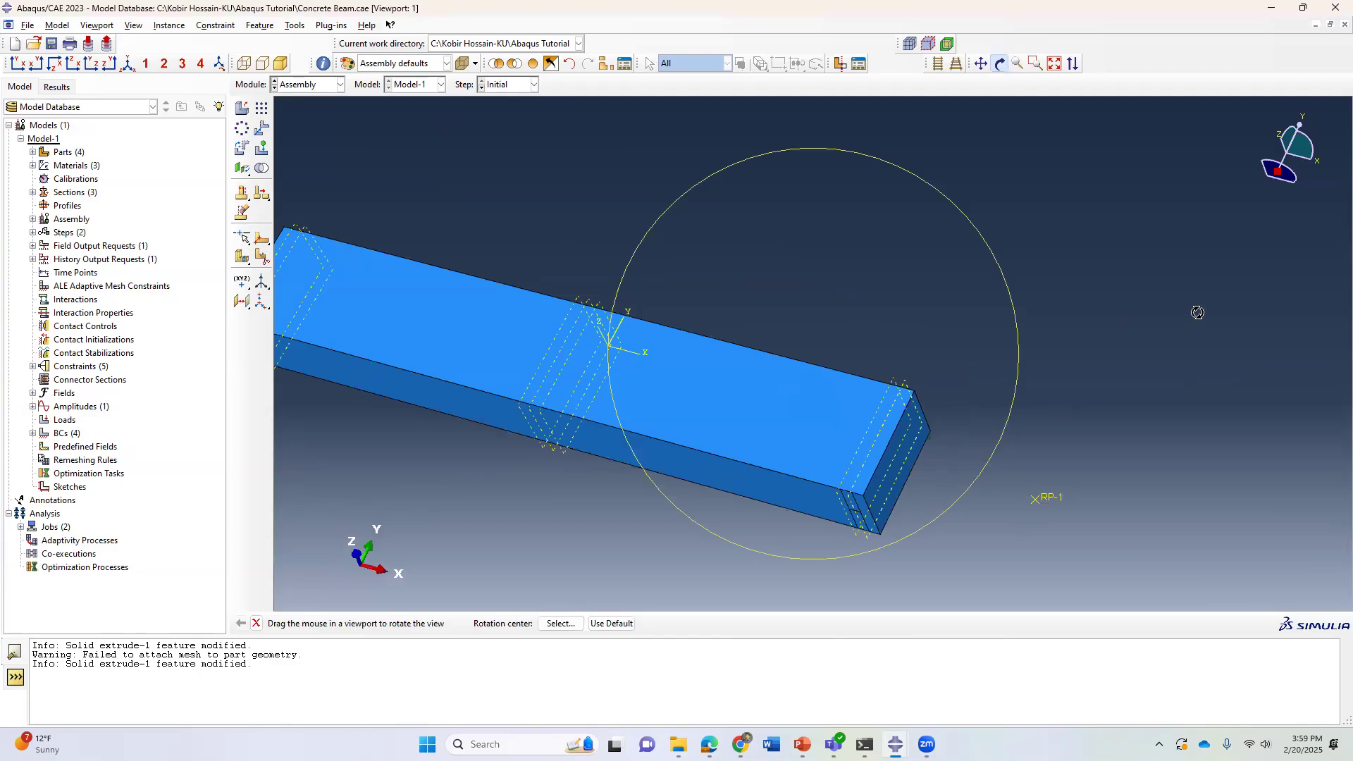
Step: Switch to the Interaction module and create a reference point at the midpoint of the short partition edge on the underside strip near the -X end
{"action": "scroll", "coordinate": [1200, 312], "scroll_direction": "up", "scroll_amount": 2}
{"action": "scroll", "coordinate": [1170, 327], "scroll_direction": "down", "scroll_amount": 2}
{"action": "scroll", "coordinate": [1026, 424], "scroll_direction": "down", "scroll_amount": 2}
{"action": "scroll", "coordinate": [426, 417], "scroll_direction": "up", "scroll_amount": 2}
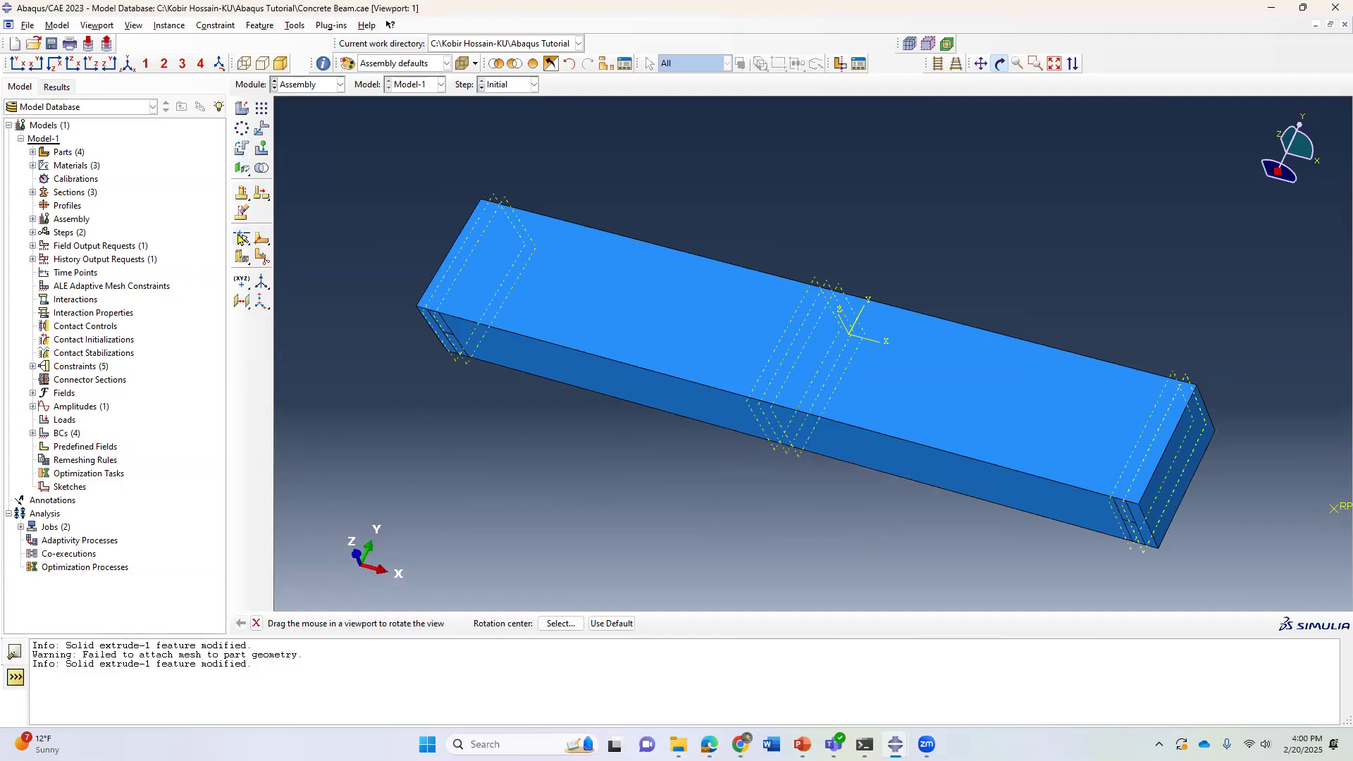
{"action": "left_click", "coordinate": [316, 84]}
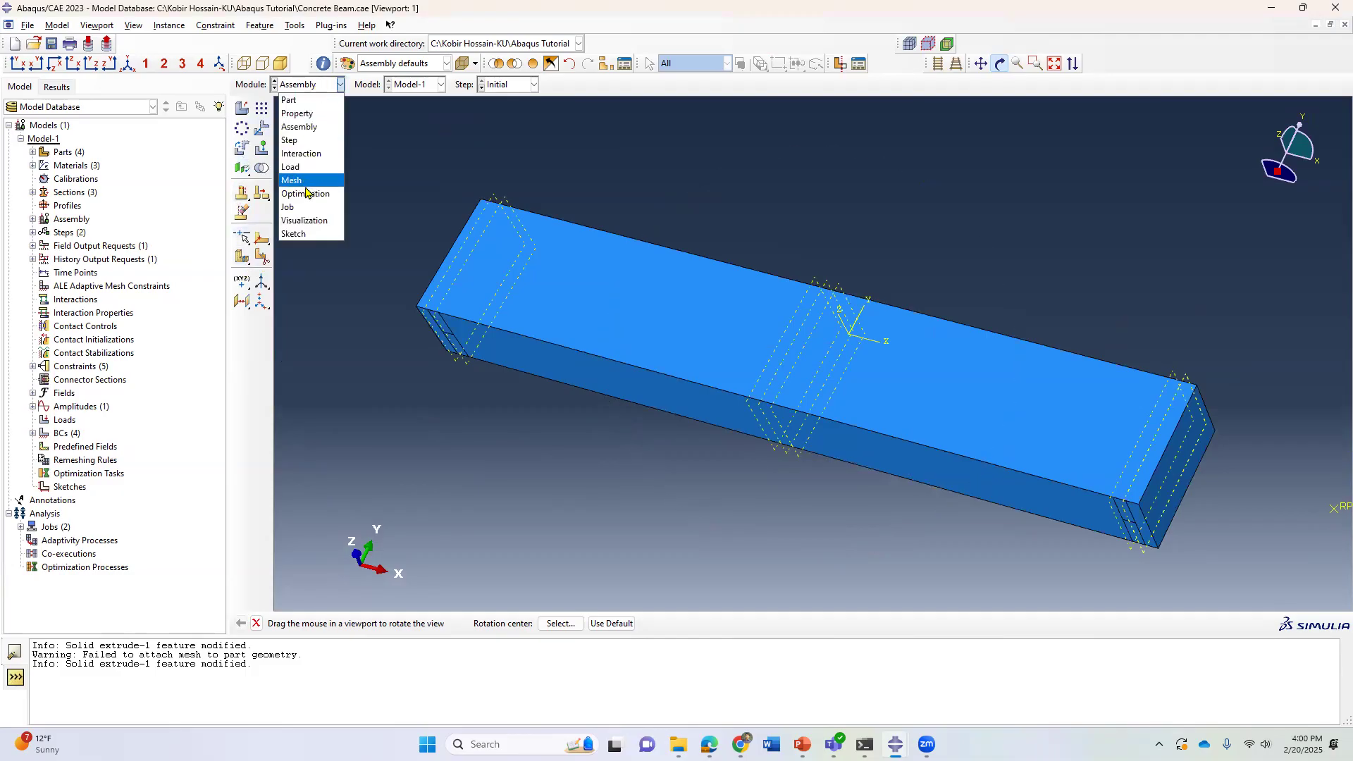
{"action": "left_click", "coordinate": [317, 155]}
{"action": "left_click", "coordinate": [243, 296]}
{"action": "scroll", "coordinate": [458, 363], "scroll_direction": "up", "scroll_amount": 5}
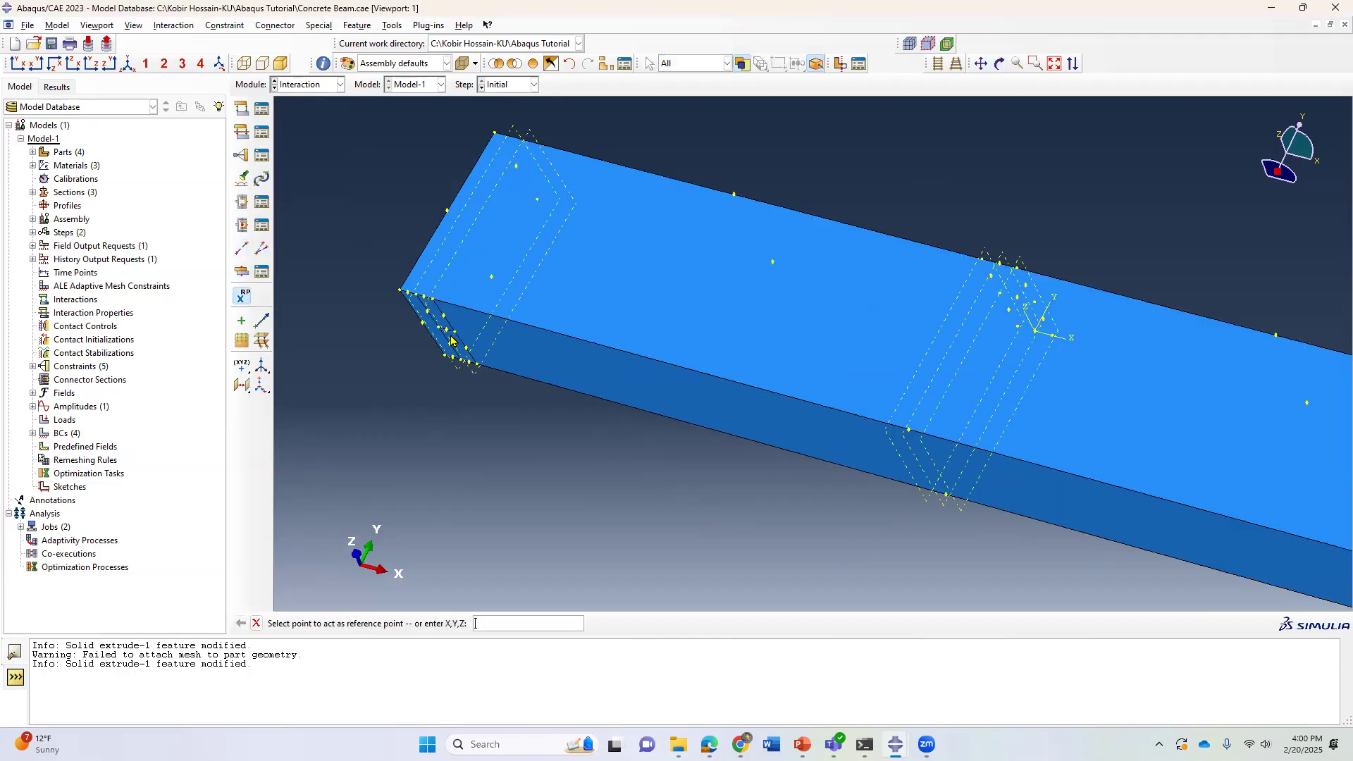
{"action": "left_click", "coordinate": [444, 321]}
Step: Create a reference point at the midpoint of the short partition edge on the underside strip near the +X end
{"action": "scroll", "coordinate": [426, 430], "scroll_direction": "down", "scroll_amount": 5}
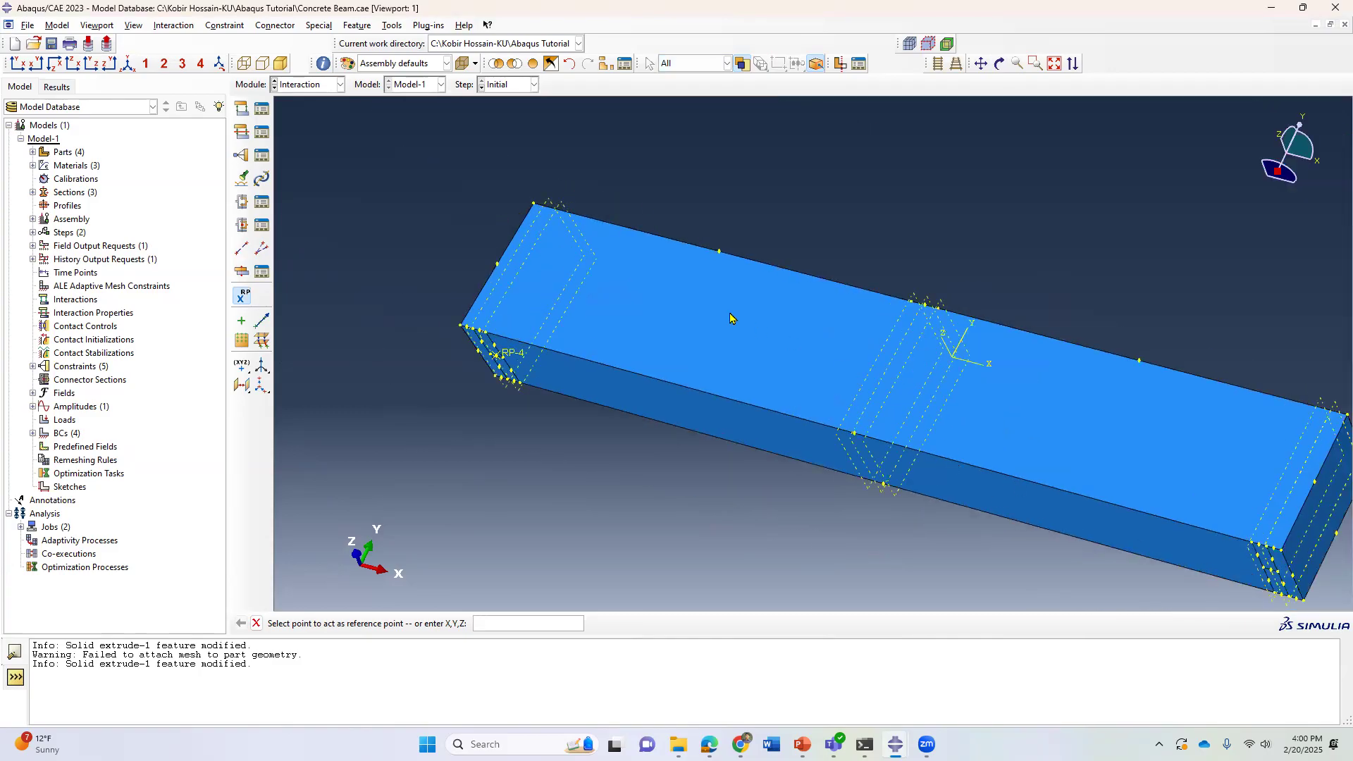
{"action": "scroll", "coordinate": [1174, 475], "scroll_direction": "up", "scroll_amount": 5}
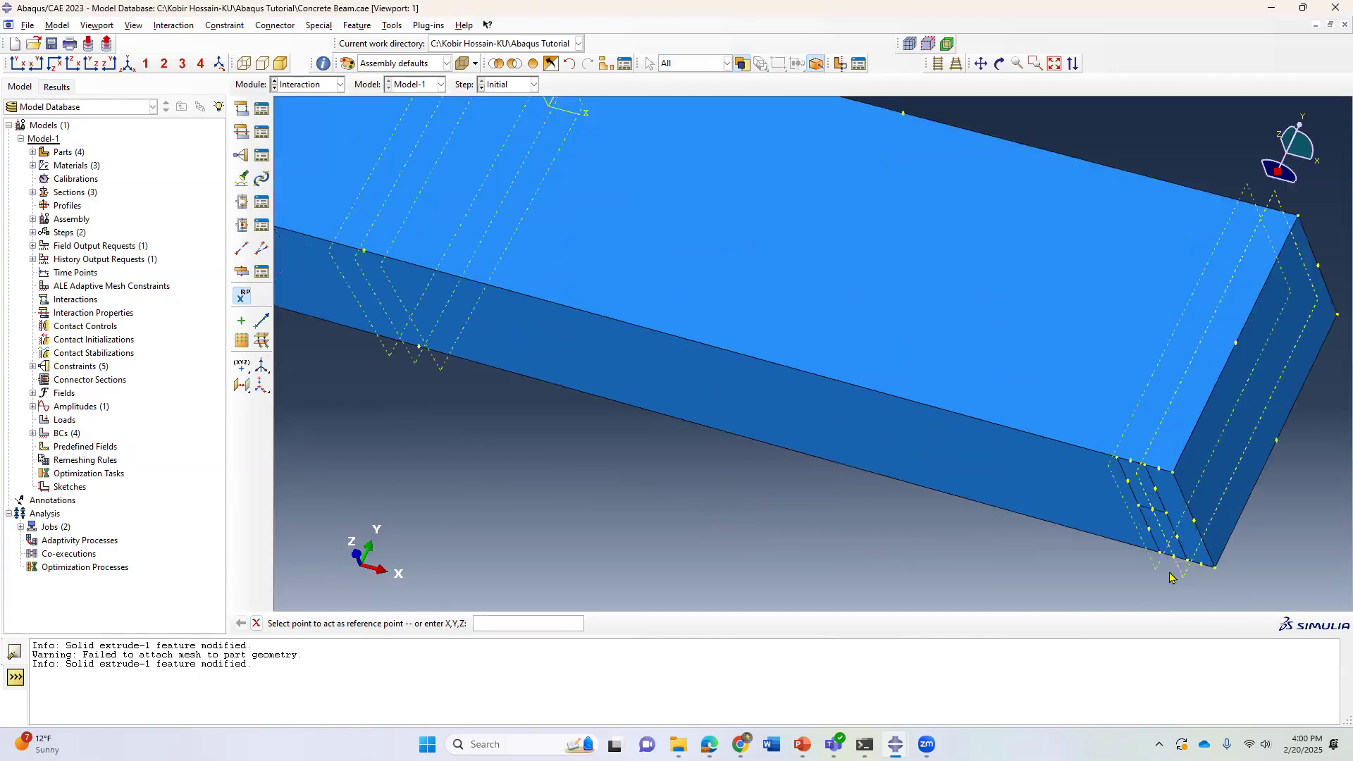
{"action": "scroll", "coordinate": [1170, 578], "scroll_direction": "up", "scroll_amount": 2}
{"action": "left_click", "coordinate": [1142, 471]}
Step: Create a reference point at the midpoint of the short partition edge on the top face's mid-span strip
{"action": "scroll", "coordinate": [1065, 564], "scroll_direction": "down", "scroll_amount": 4}
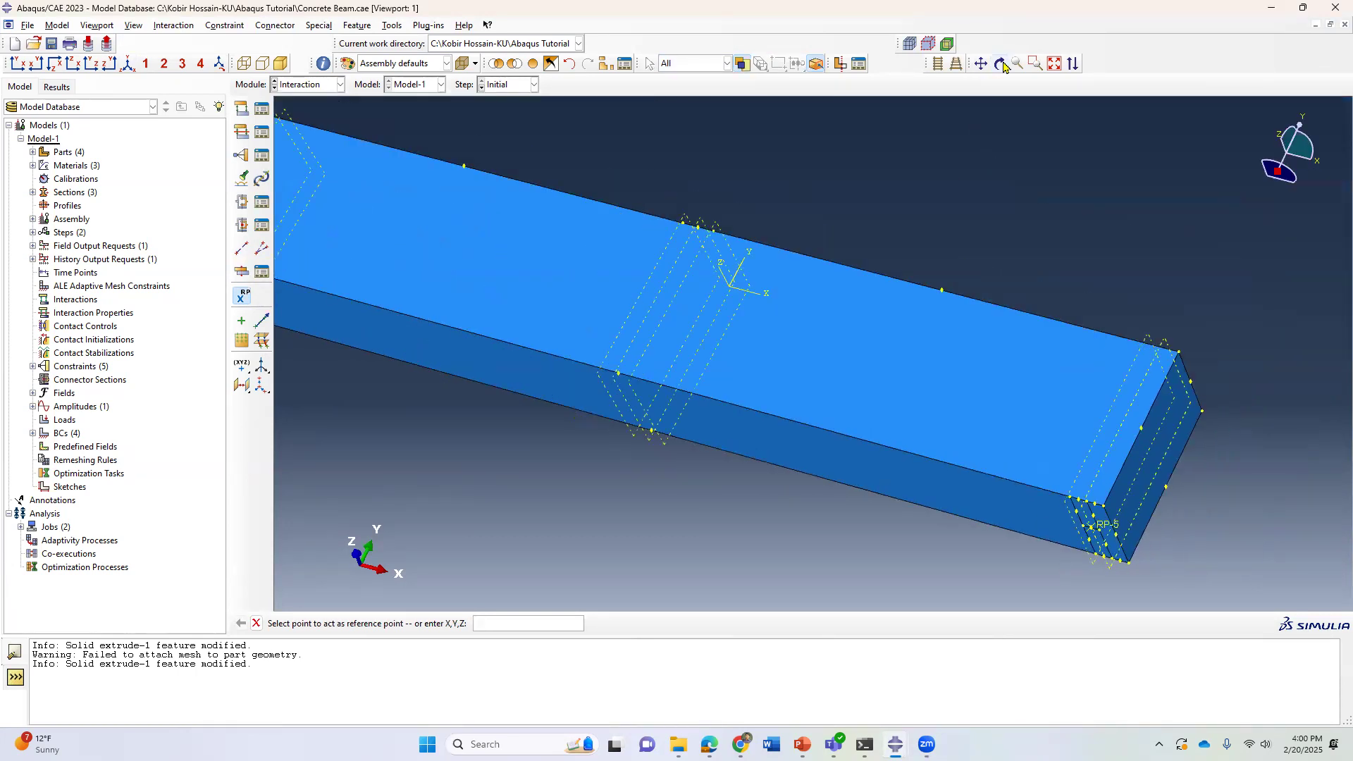
{"action": "left_click", "coordinate": [1001, 63]}
{"action": "left_click_drag", "start_coordinate": [751, 275], "coordinate": [1030, 363]}
{"action": "left_click_drag", "start_coordinate": [969, 260], "coordinate": [601, 202]}
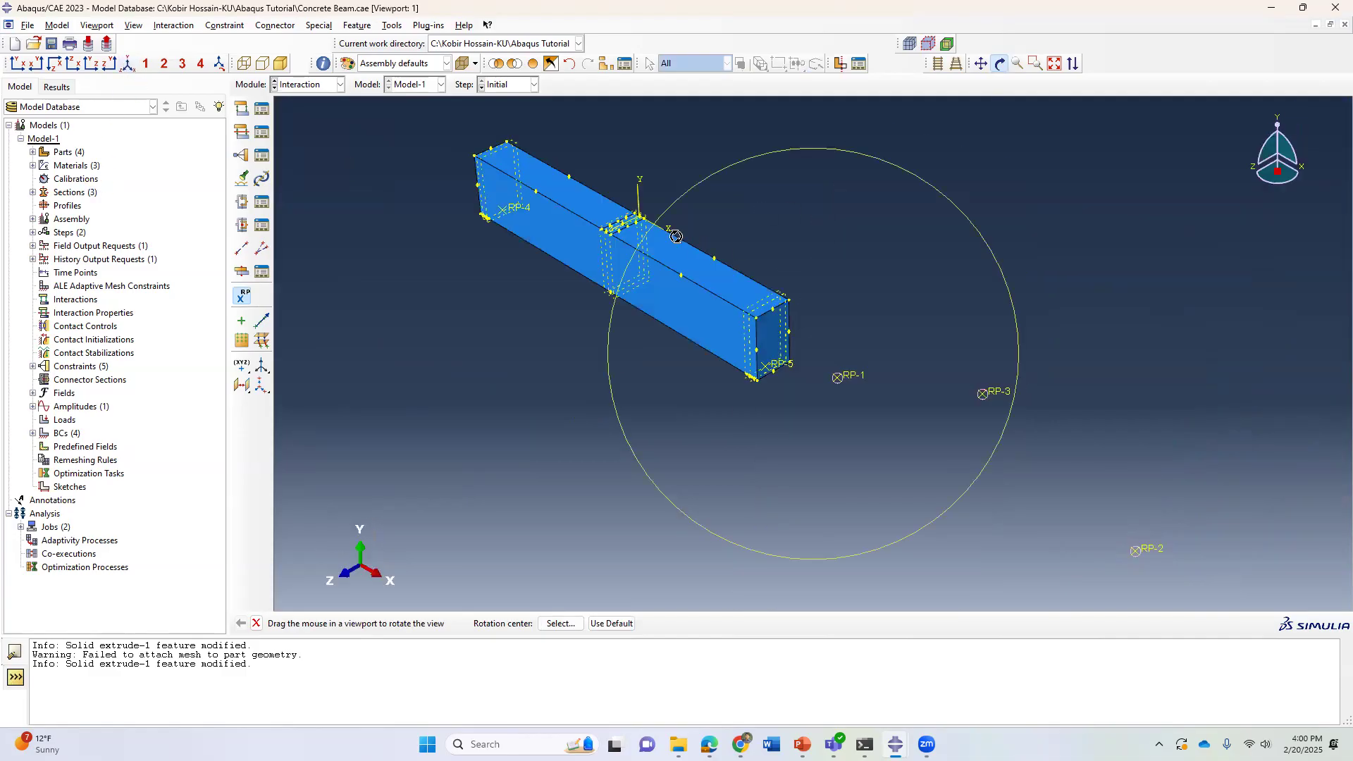
{"action": "scroll", "coordinate": [606, 213], "scroll_direction": "up", "scroll_amount": 8}
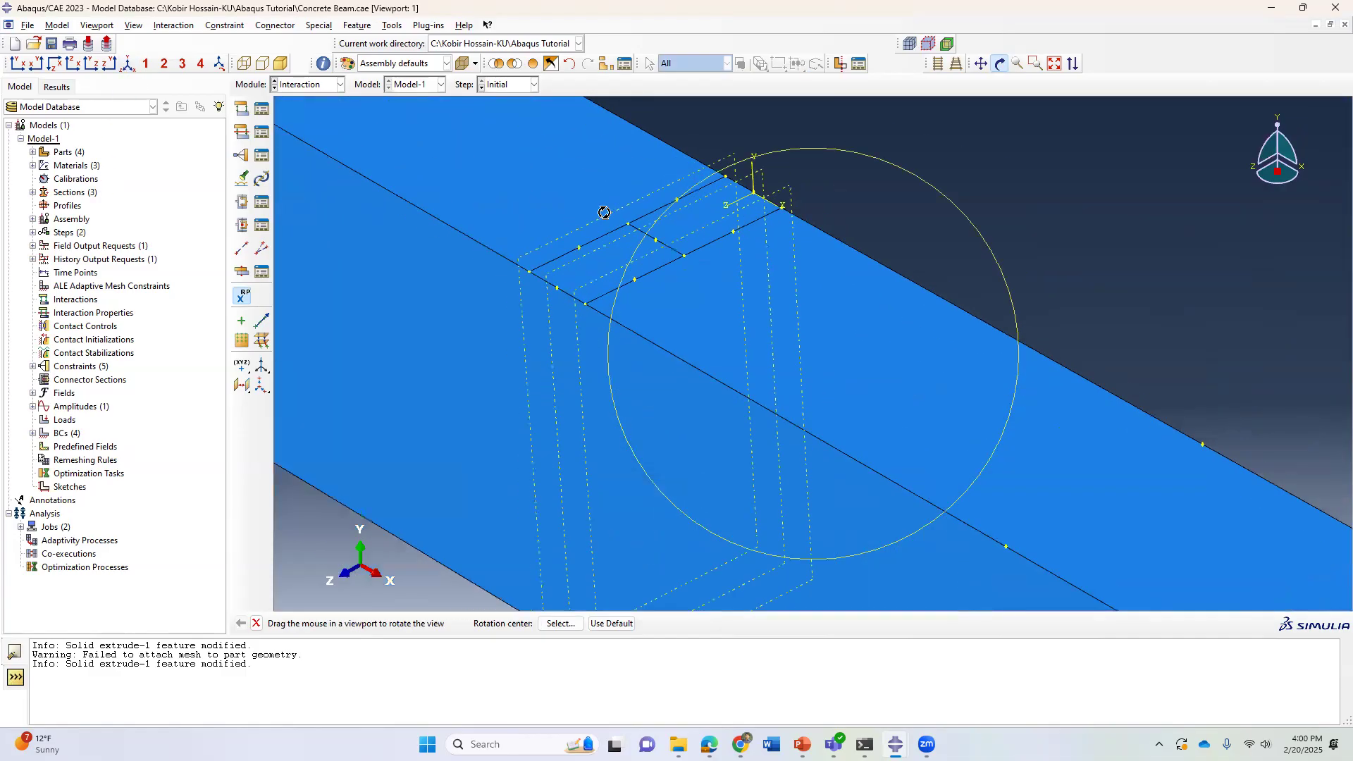
{"action": "left_click", "coordinate": [256, 624]}
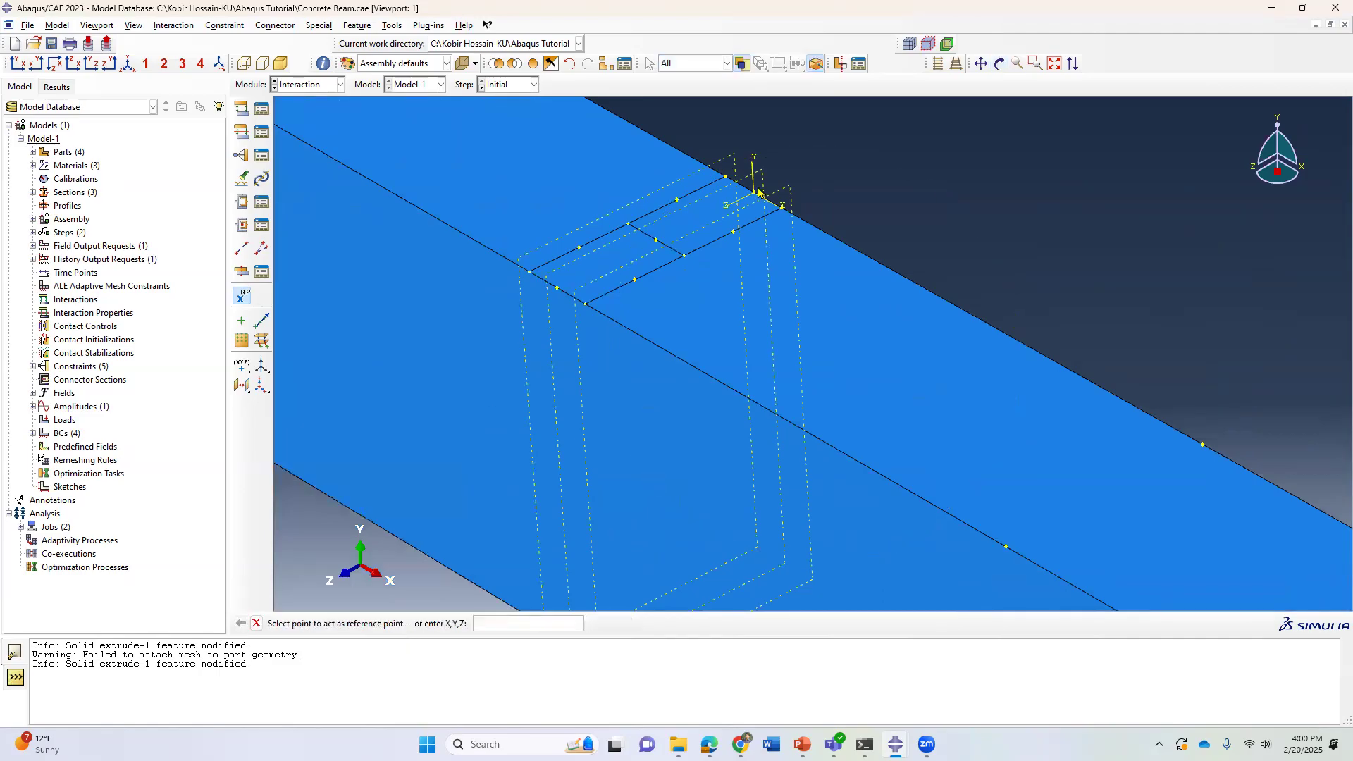
{"action": "left_click", "coordinate": [656, 241]}
Step: Start a new Coupling constraint named Constraint-6 from the list of existing constraints
{"action": "scroll", "coordinate": [871, 317], "scroll_direction": "down", "scroll_amount": 6}
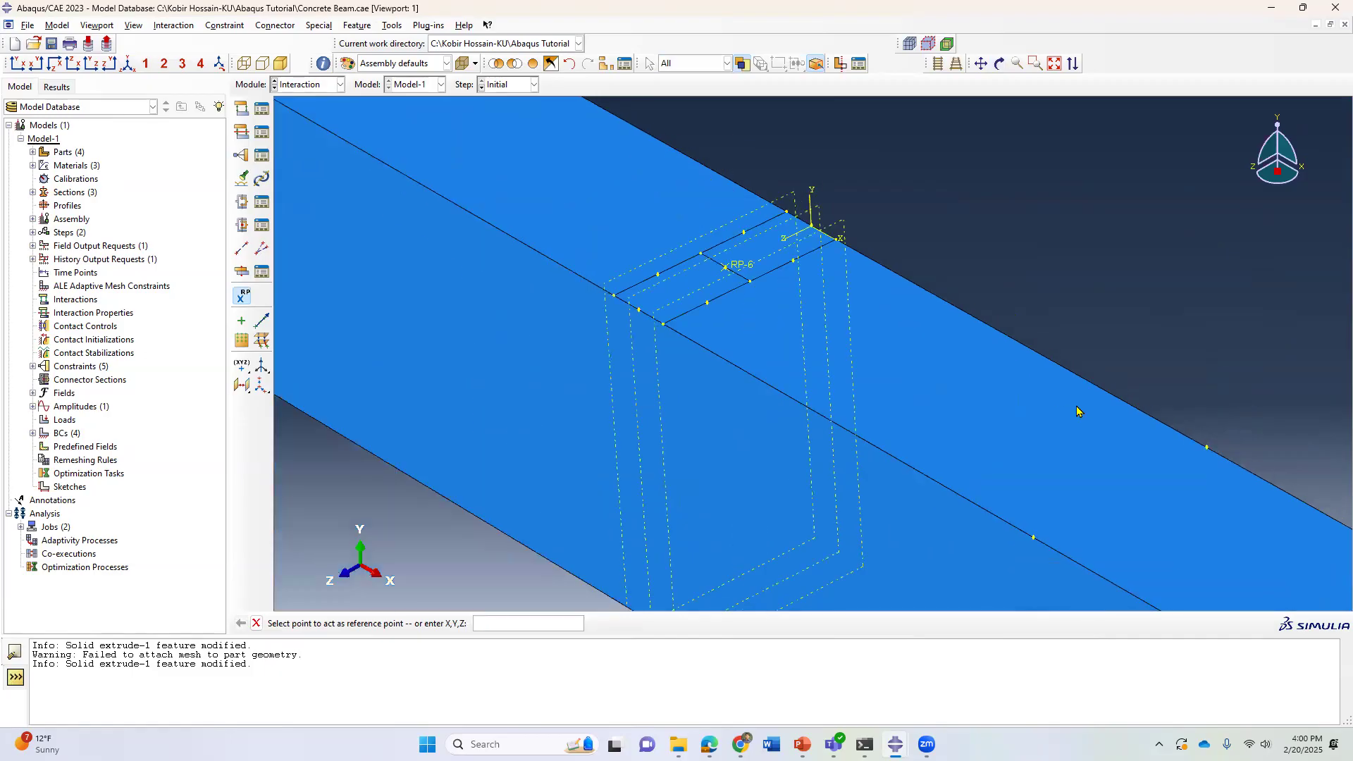
{"action": "scroll", "coordinate": [648, 324], "scroll_direction": "down", "scroll_amount": 1}
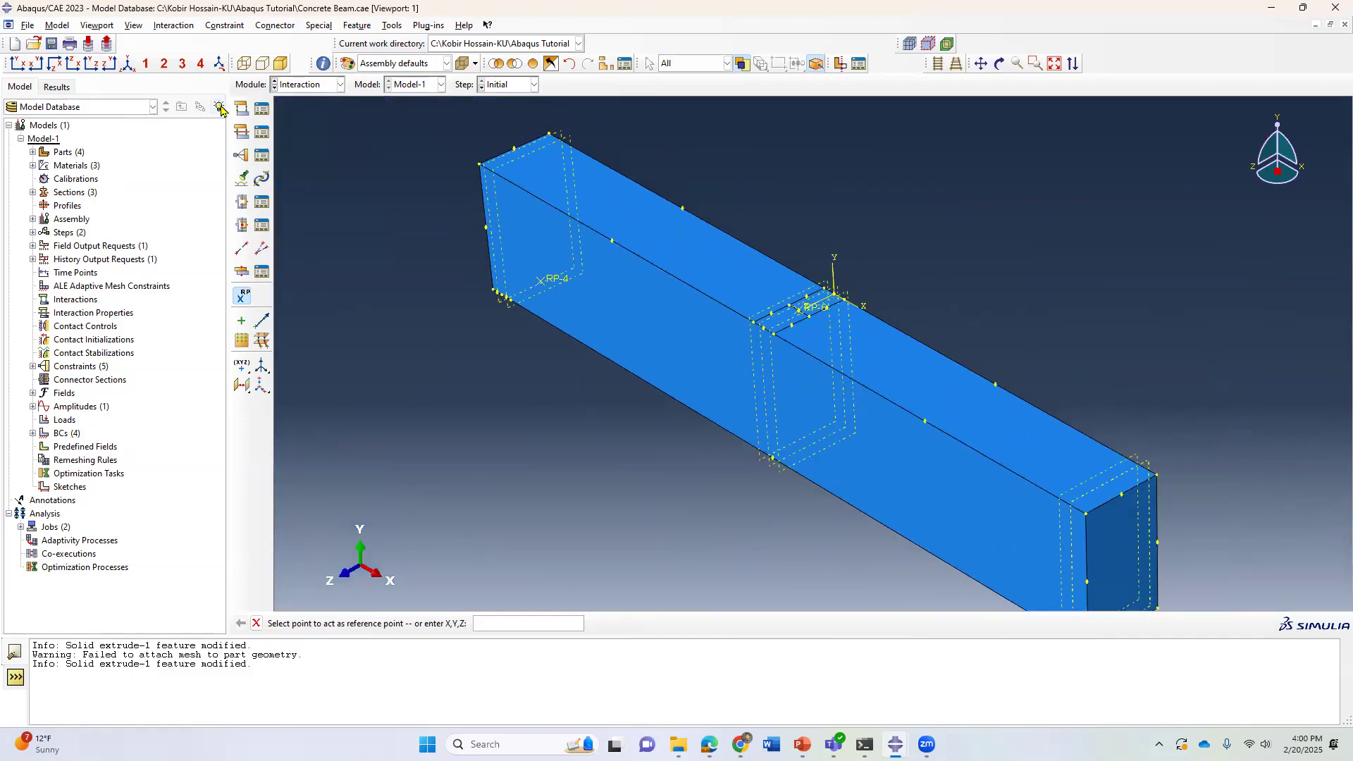
{"action": "left_click", "coordinate": [262, 156]}
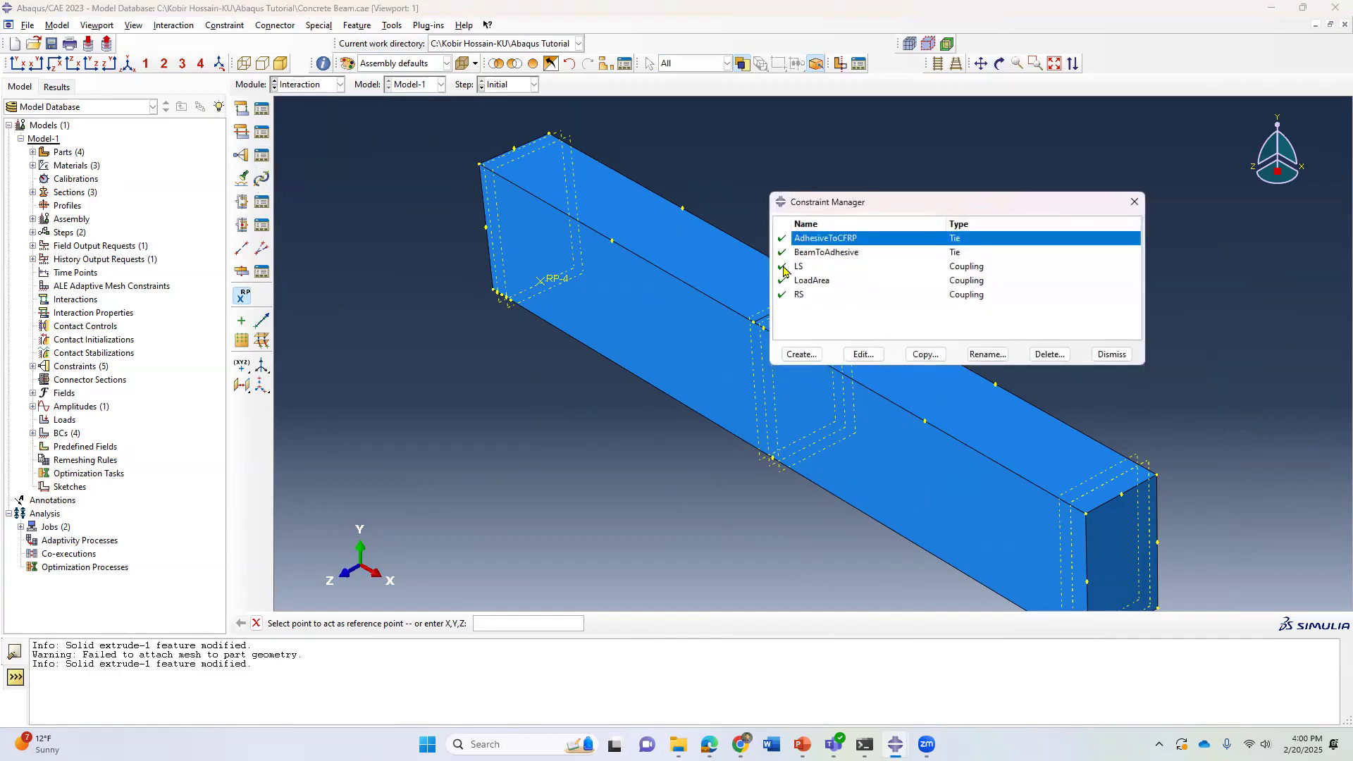
{"action": "left_click", "coordinate": [803, 355]}
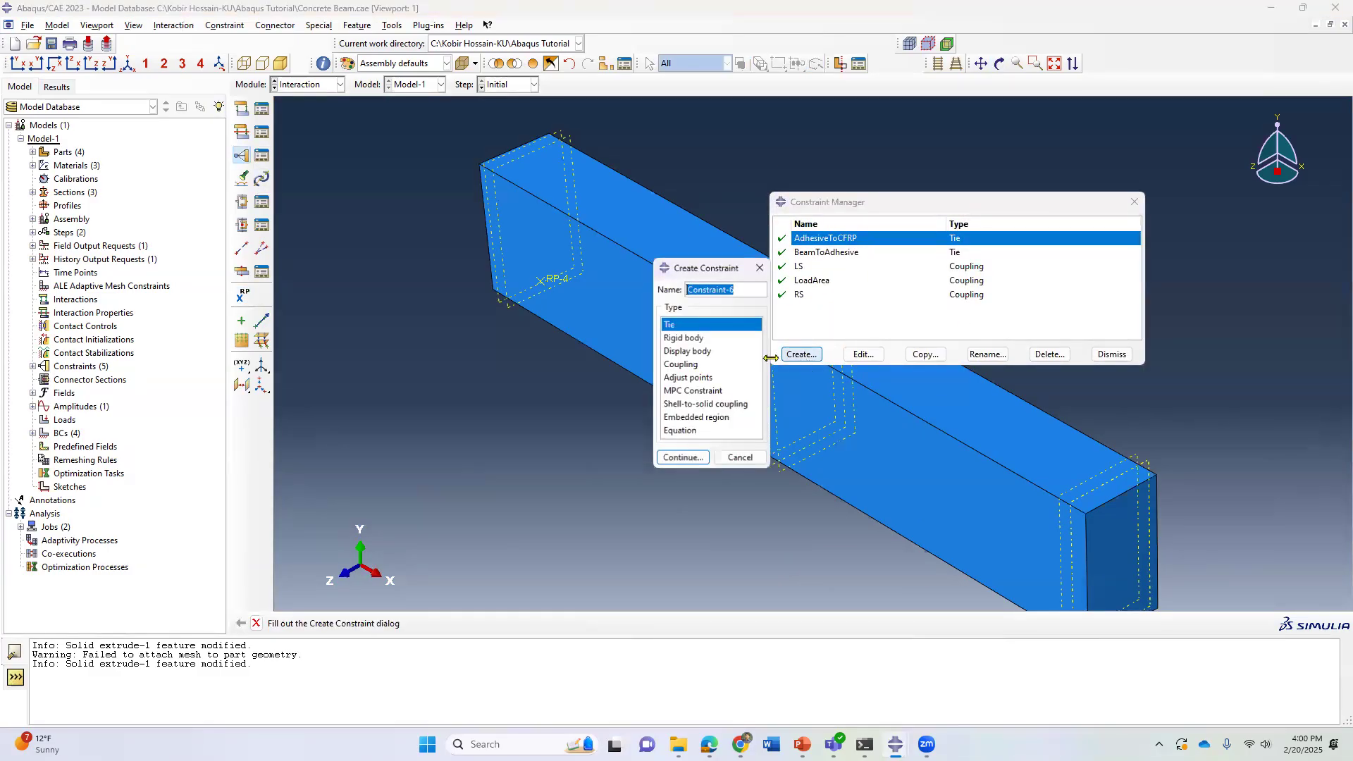
{"action": "left_click", "coordinate": [1114, 355]}
{"action": "left_click_drag", "start_coordinate": [740, 268], "coordinate": [717, 218]}
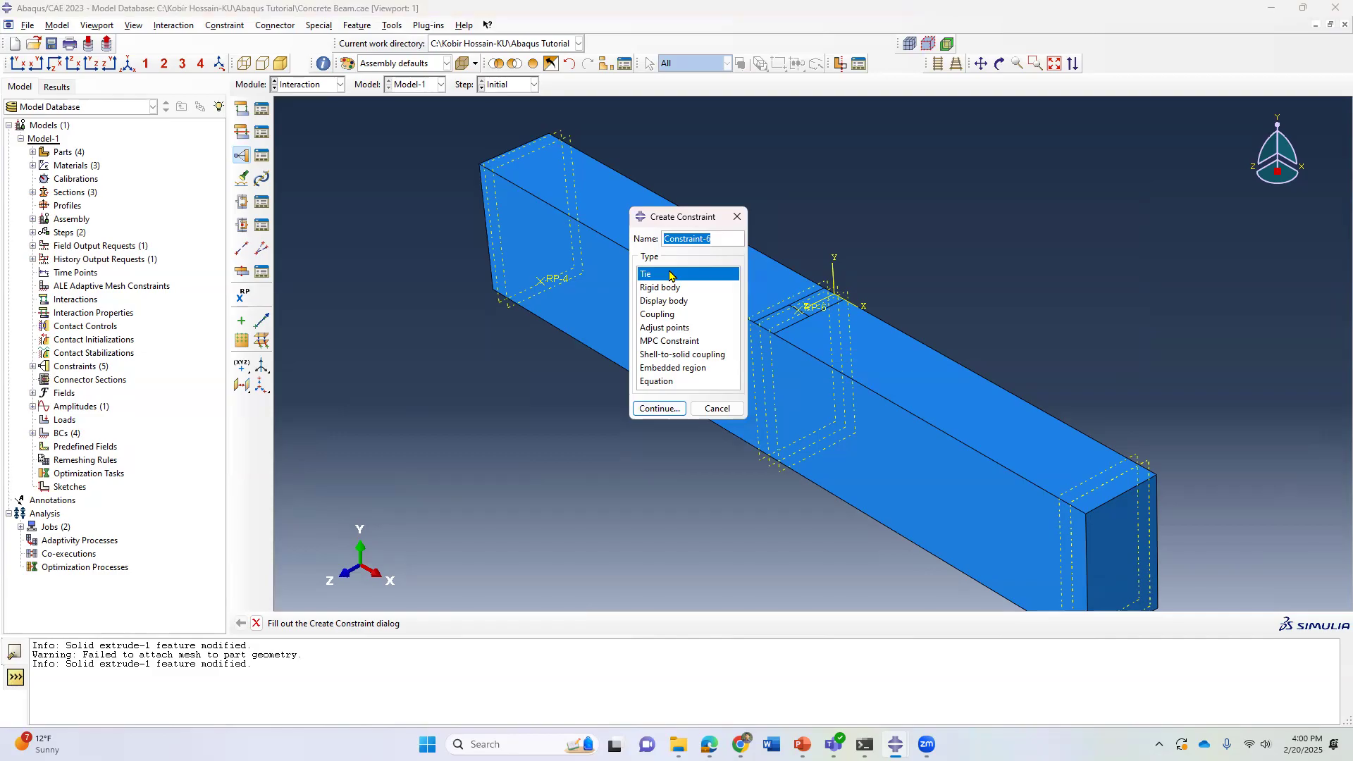
{"action": "left_click", "coordinate": [663, 315]}
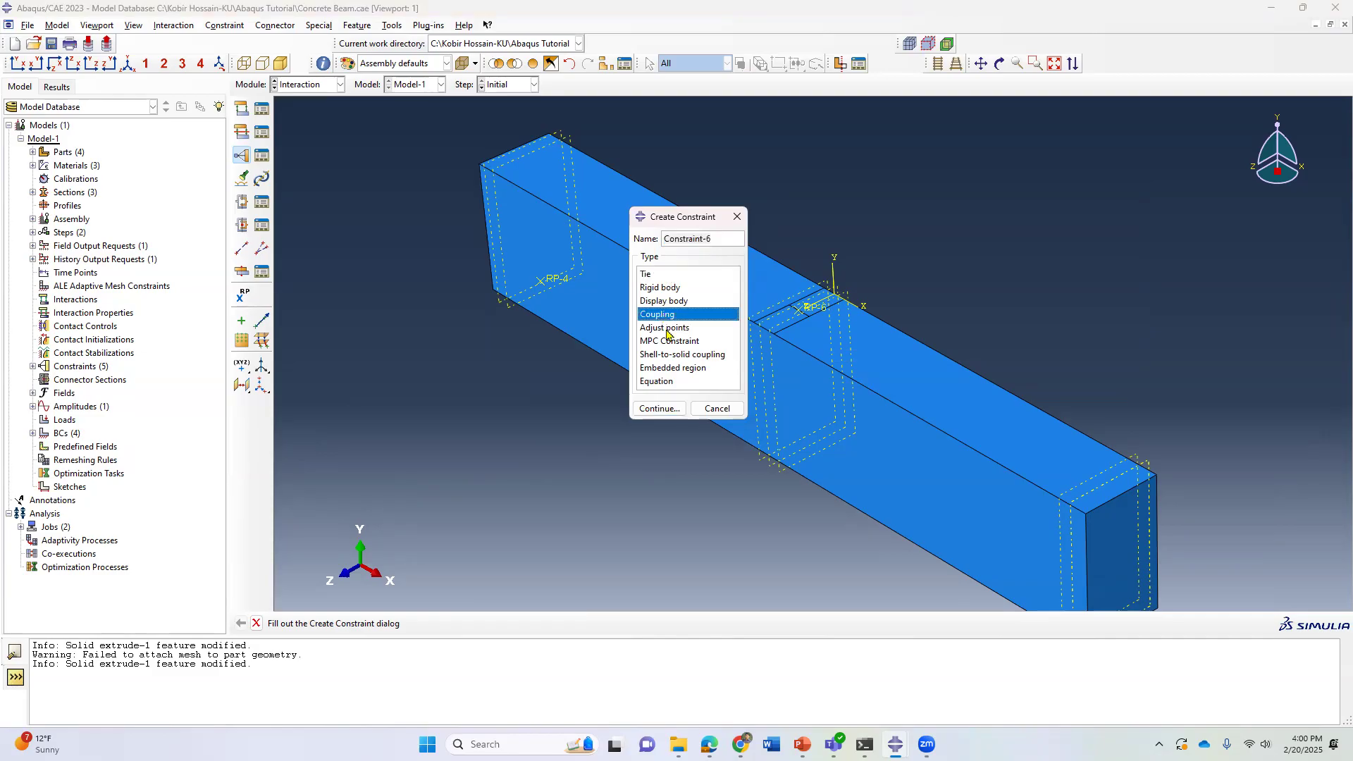
{"action": "left_click", "coordinate": [661, 410]}
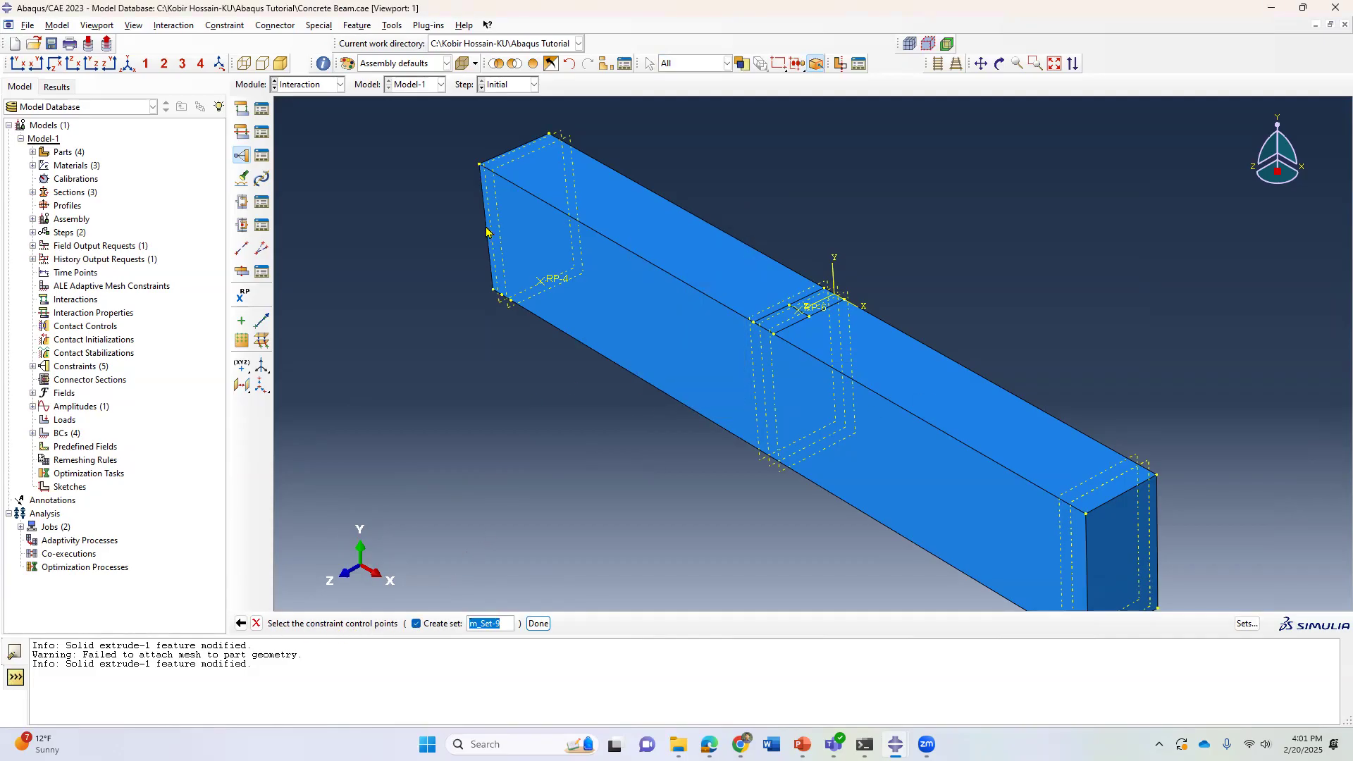
Step: Choose RP-4 under the -X end as the coupling's control point, without creating a set
{"action": "left_click", "coordinate": [1002, 63]}
{"action": "left_click_drag", "start_coordinate": [786, 330], "coordinate": [865, 293]}
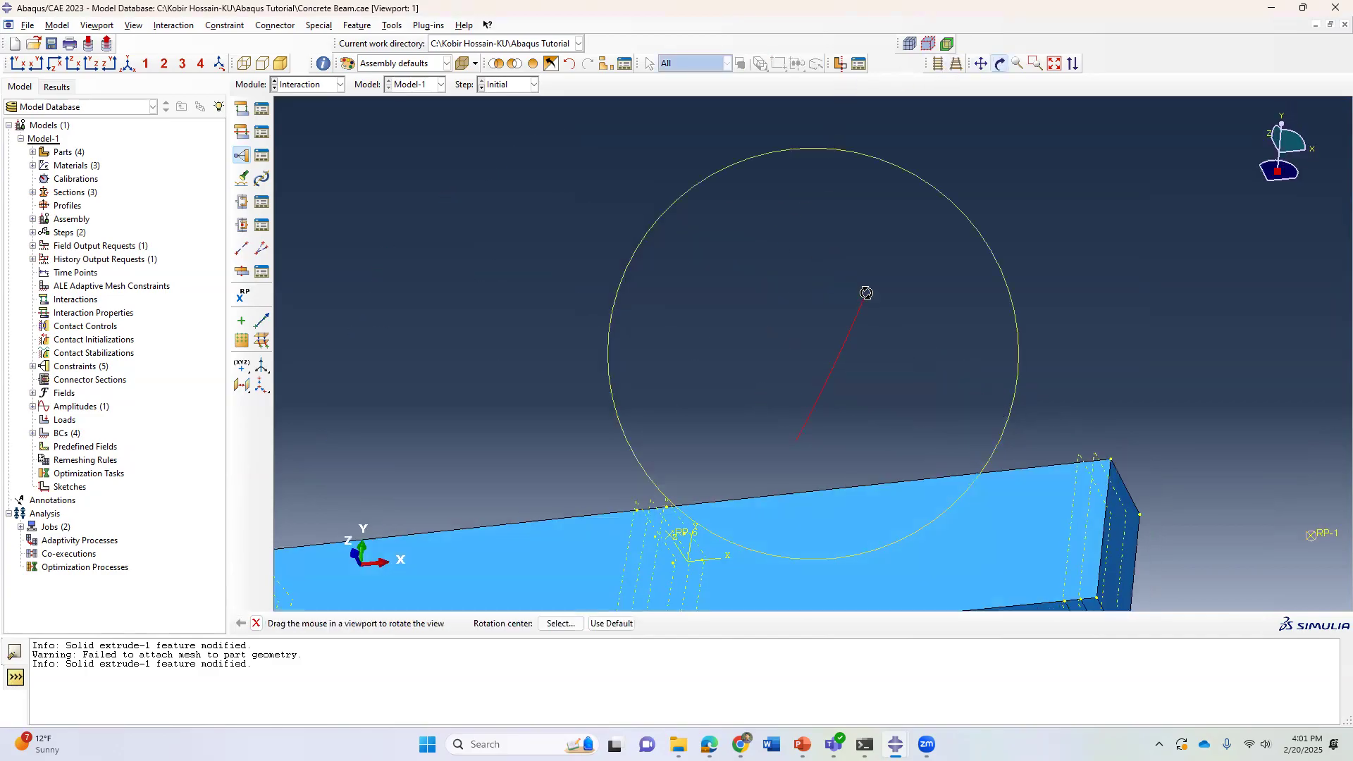
{"action": "left_click_drag", "start_coordinate": [729, 276], "coordinate": [789, 241]}
{"action": "scroll", "coordinate": [788, 241], "scroll_direction": "up", "scroll_amount": 3}
{"action": "scroll", "coordinate": [426, 540], "scroll_direction": "down", "scroll_amount": 10}
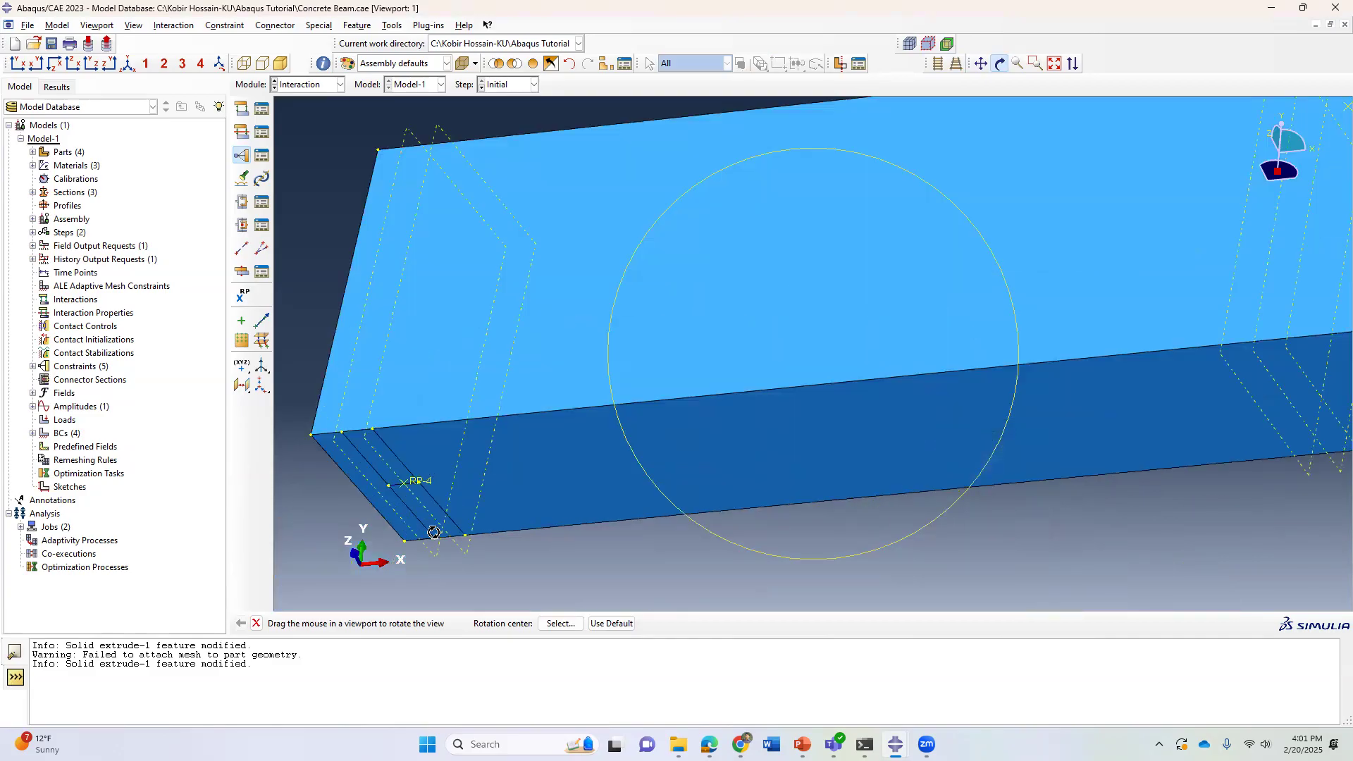
{"action": "left_click", "coordinate": [257, 623]}
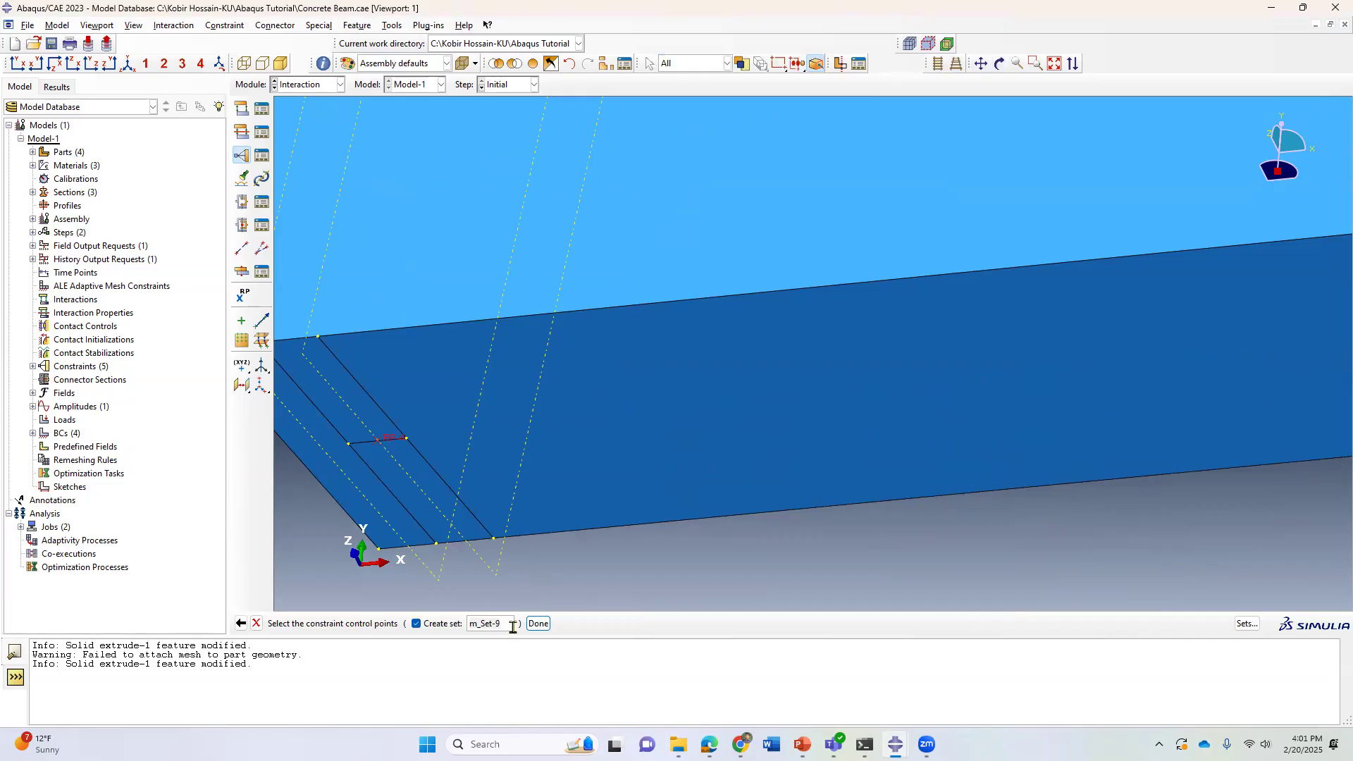
{"action": "left_click", "coordinate": [417, 624]}
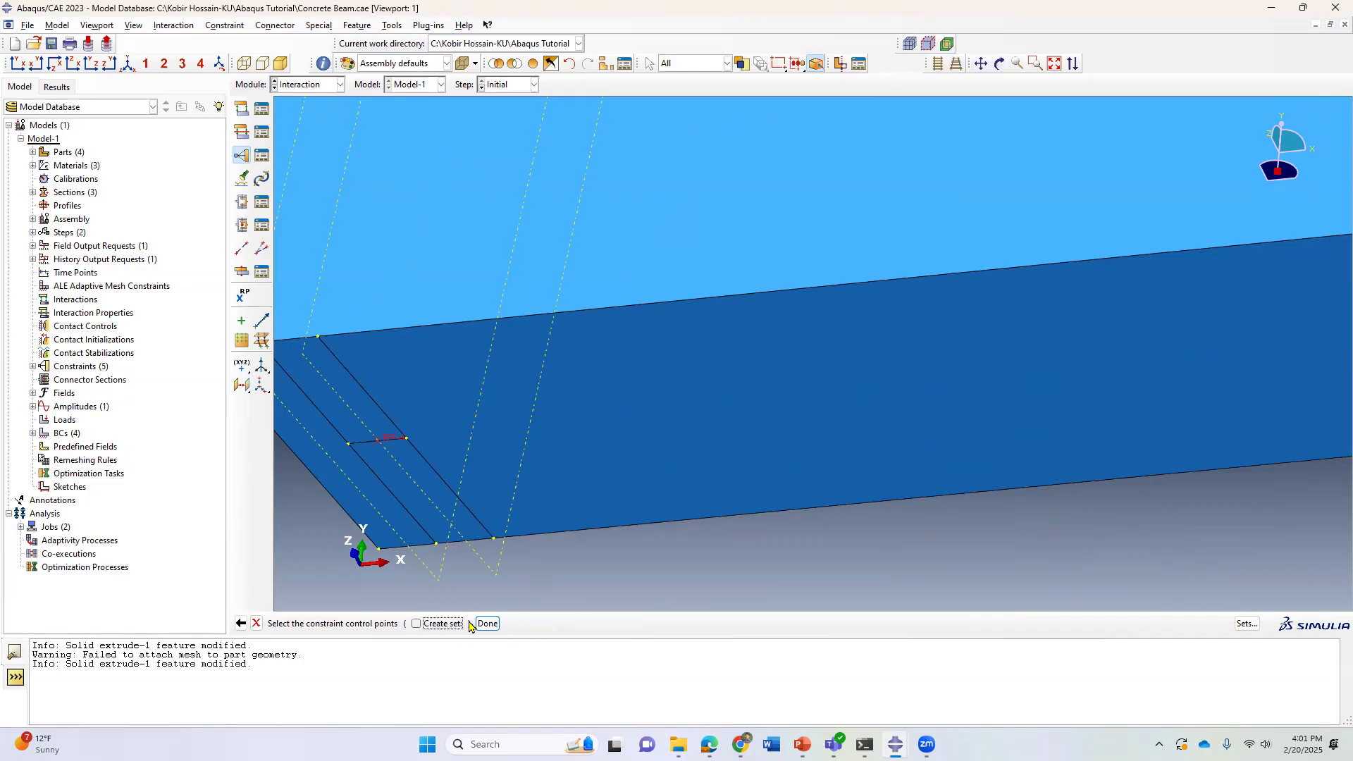
{"action": "left_click", "coordinate": [488, 624]}
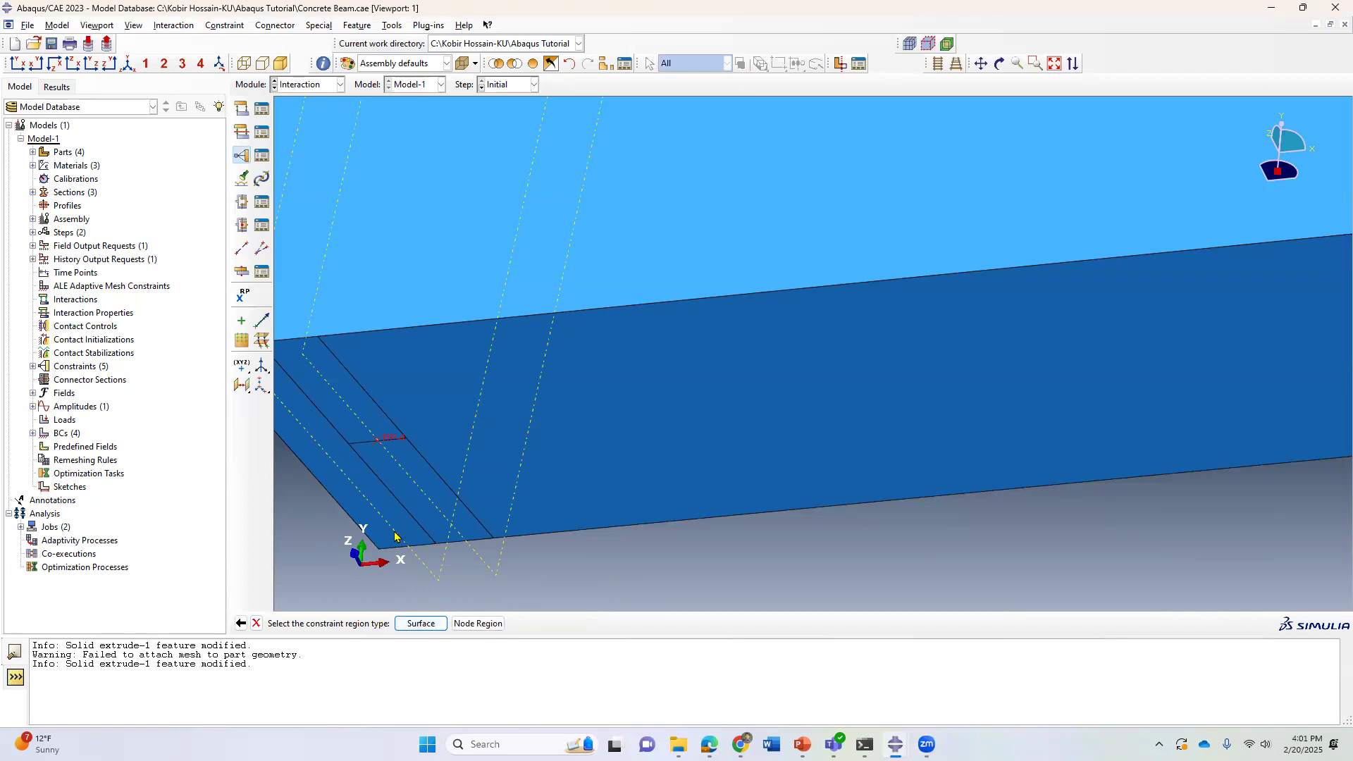
Step: Couple both halves of the underside strip near the -X end as a surface, using Kinematic coupling with all six degrees of freedom constrained
{"action": "left_click", "coordinate": [421, 624]}
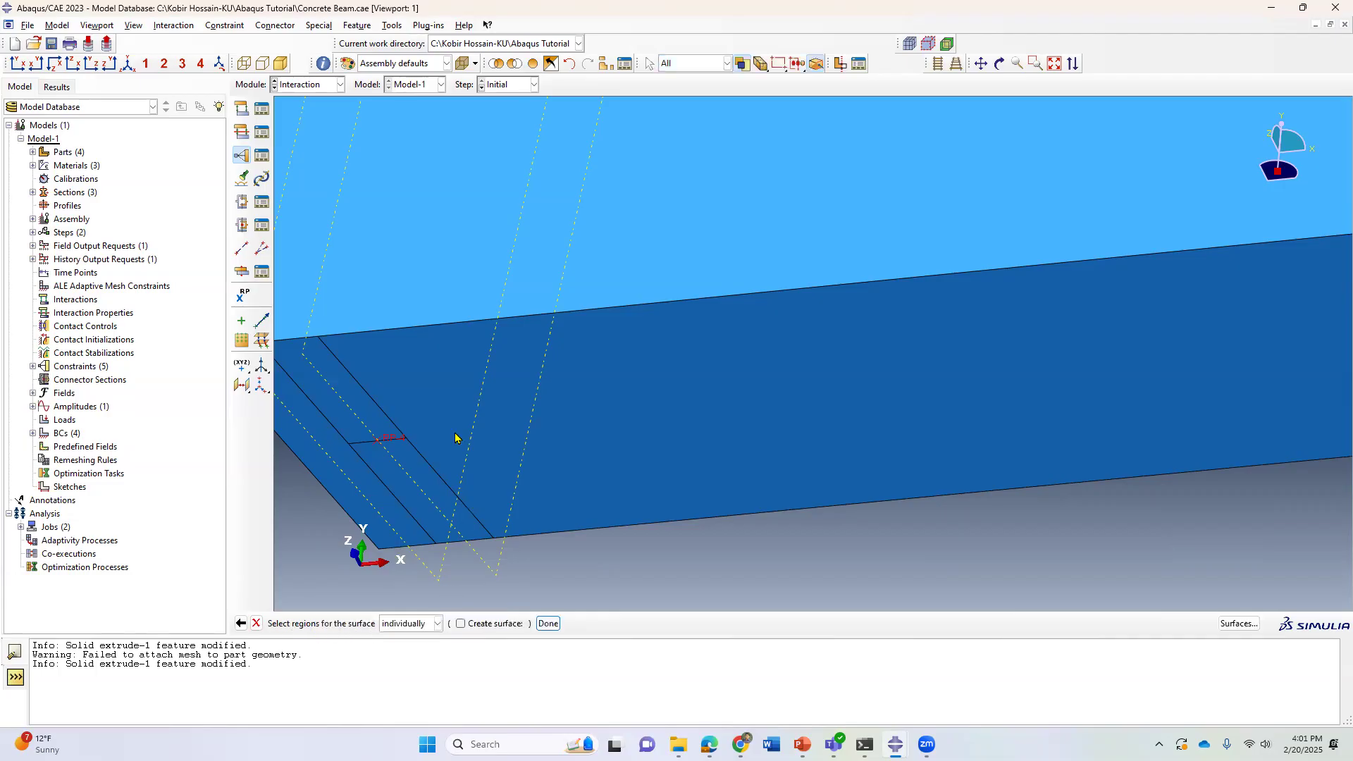
{"action": "left_click", "coordinate": [356, 408]}
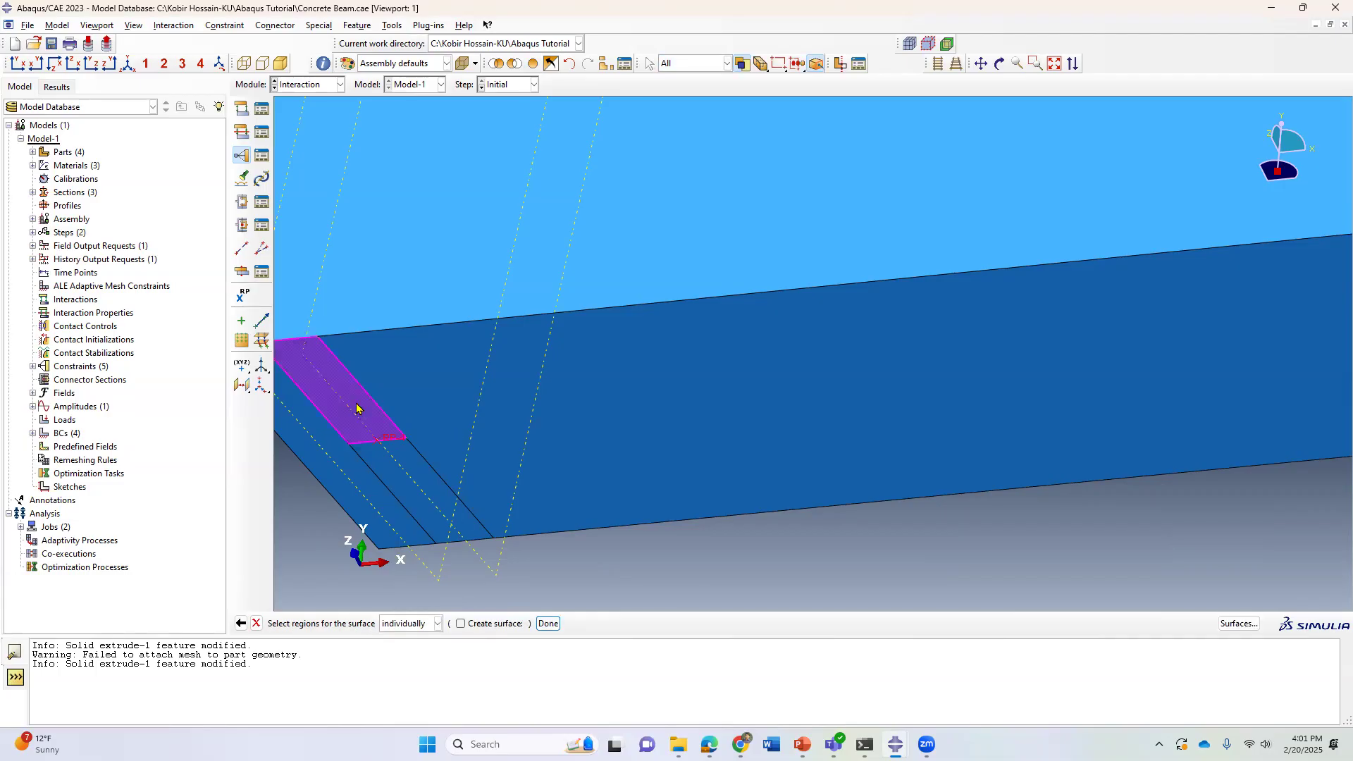
{"action": "left_click", "coordinate": [399, 483], "text": "shift"}
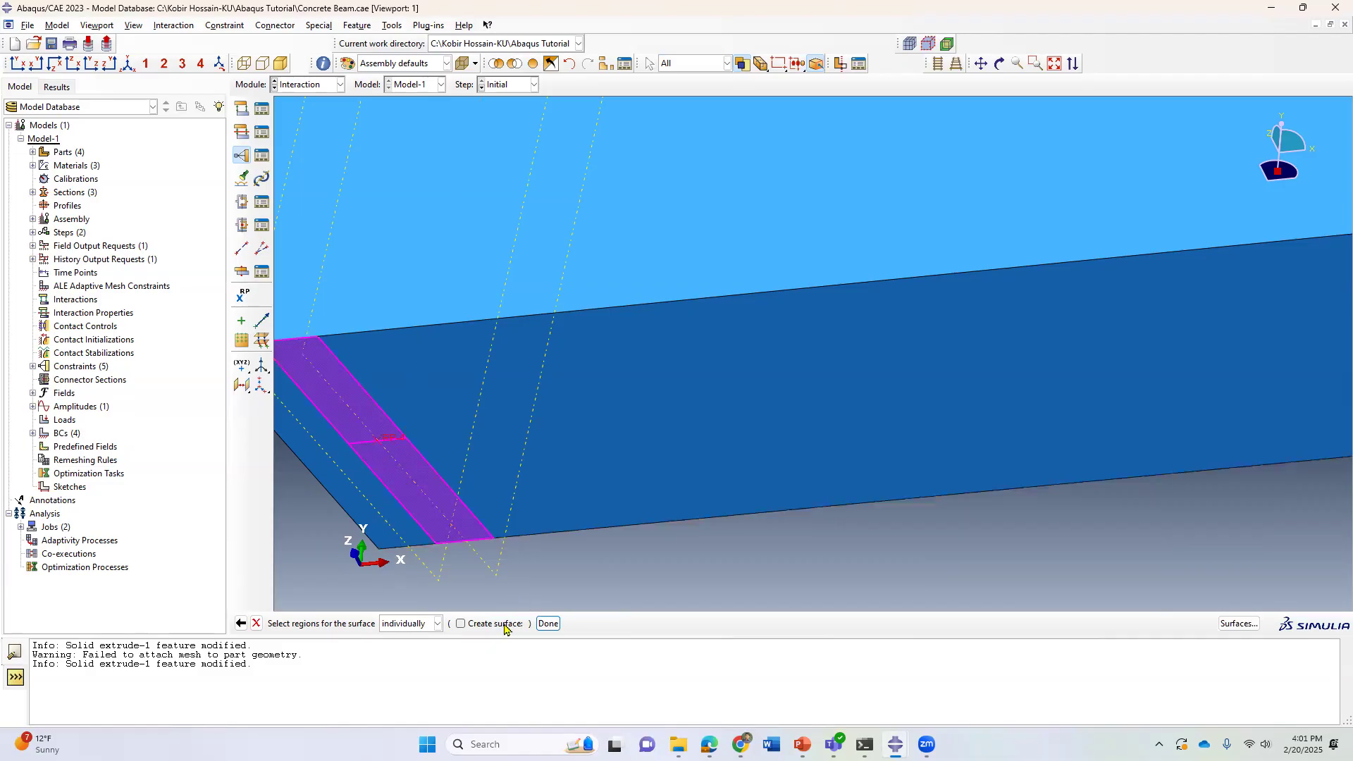
{"action": "left_click", "coordinate": [549, 624]}
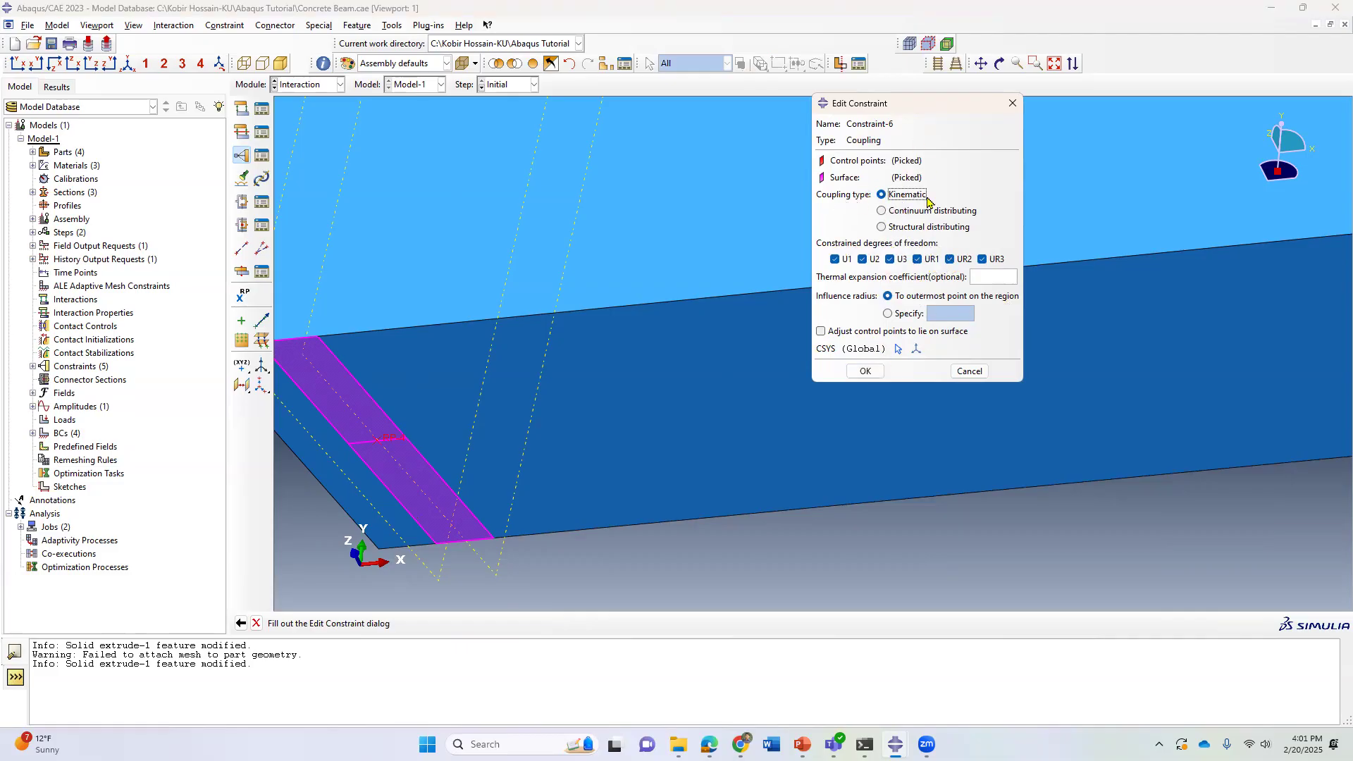
{"action": "left_click", "coordinate": [866, 371]}
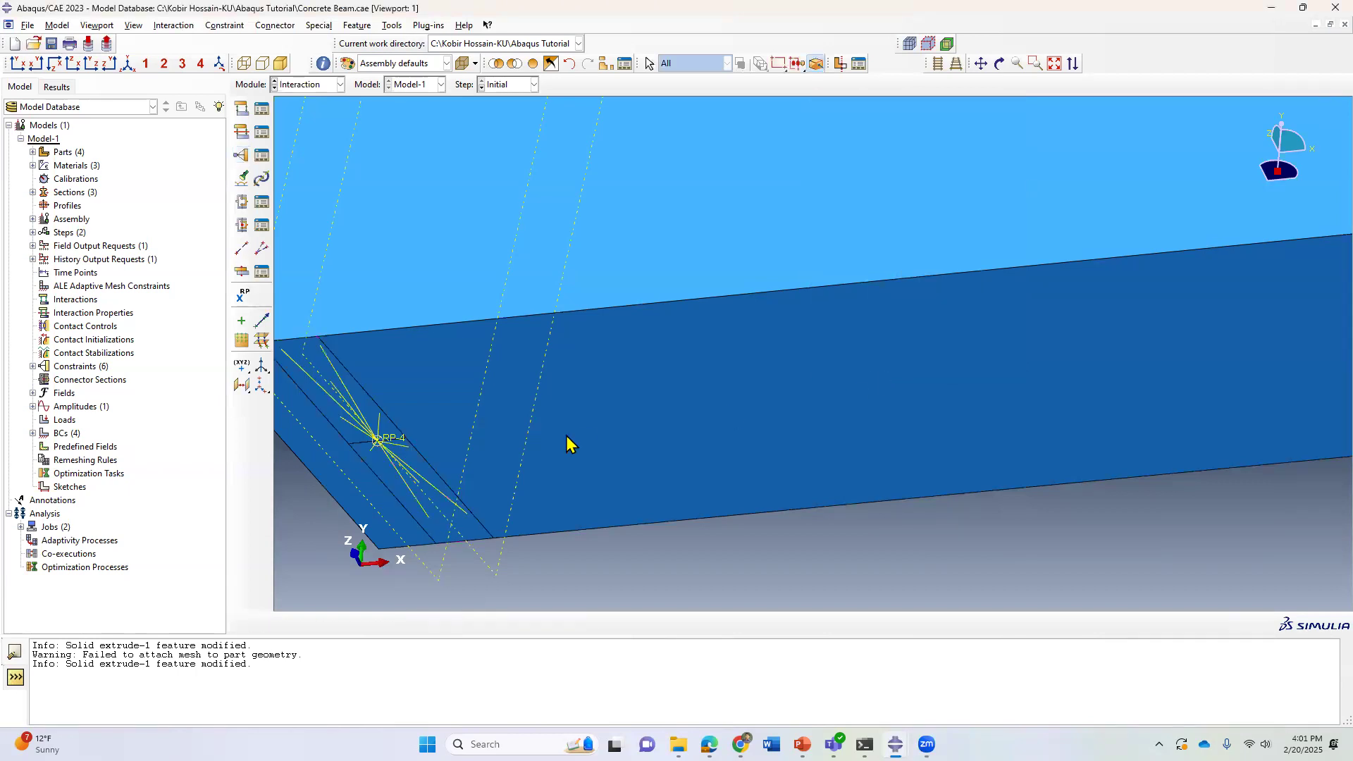
Step: Start a Coupling constraint named Right Support for the underside strip near the +X end
{"action": "scroll", "coordinate": [372, 446], "scroll_direction": "down", "scroll_amount": 2}
{"action": "scroll", "coordinate": [338, 468], "scroll_direction": "down", "scroll_amount": 3}
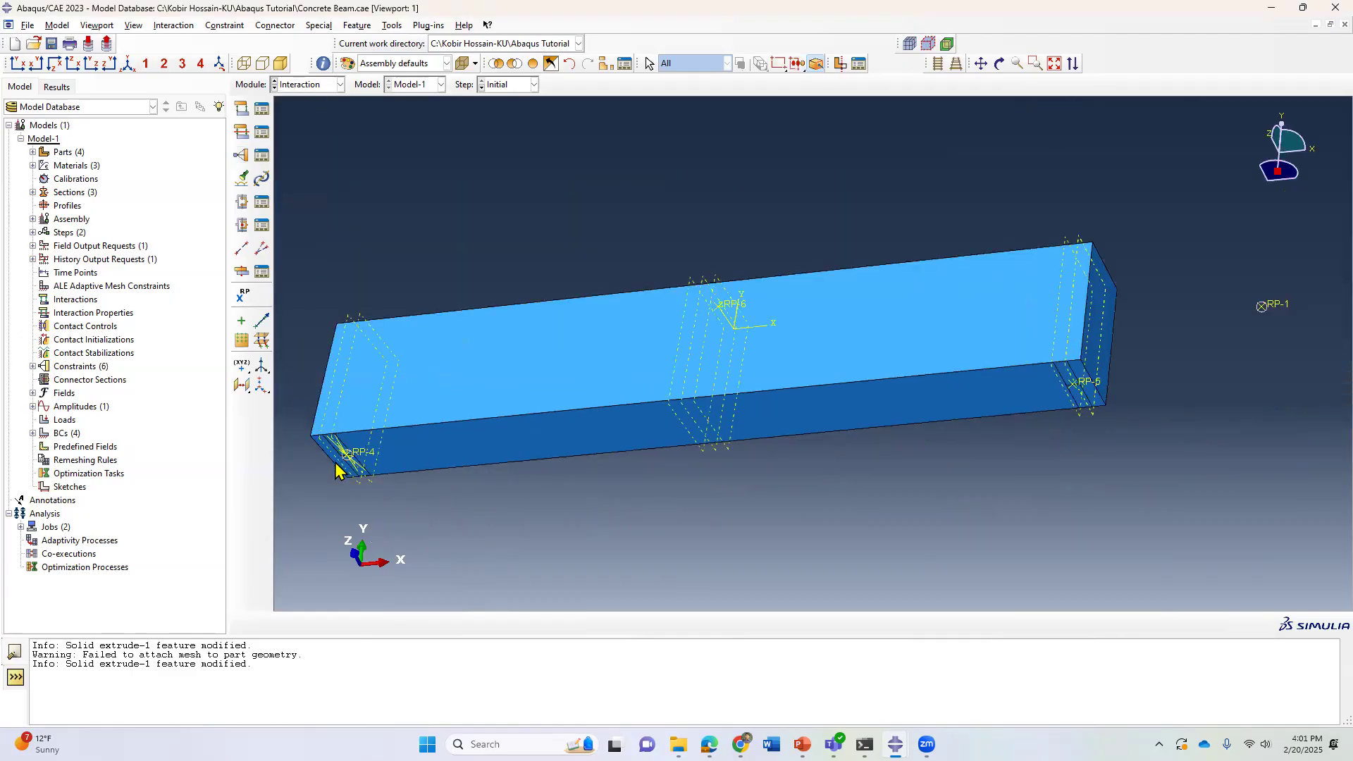
{"action": "scroll", "coordinate": [810, 387], "scroll_direction": "up", "scroll_amount": 5}
{"action": "scroll", "coordinate": [810, 387], "scroll_direction": "up", "scroll_amount": 2}
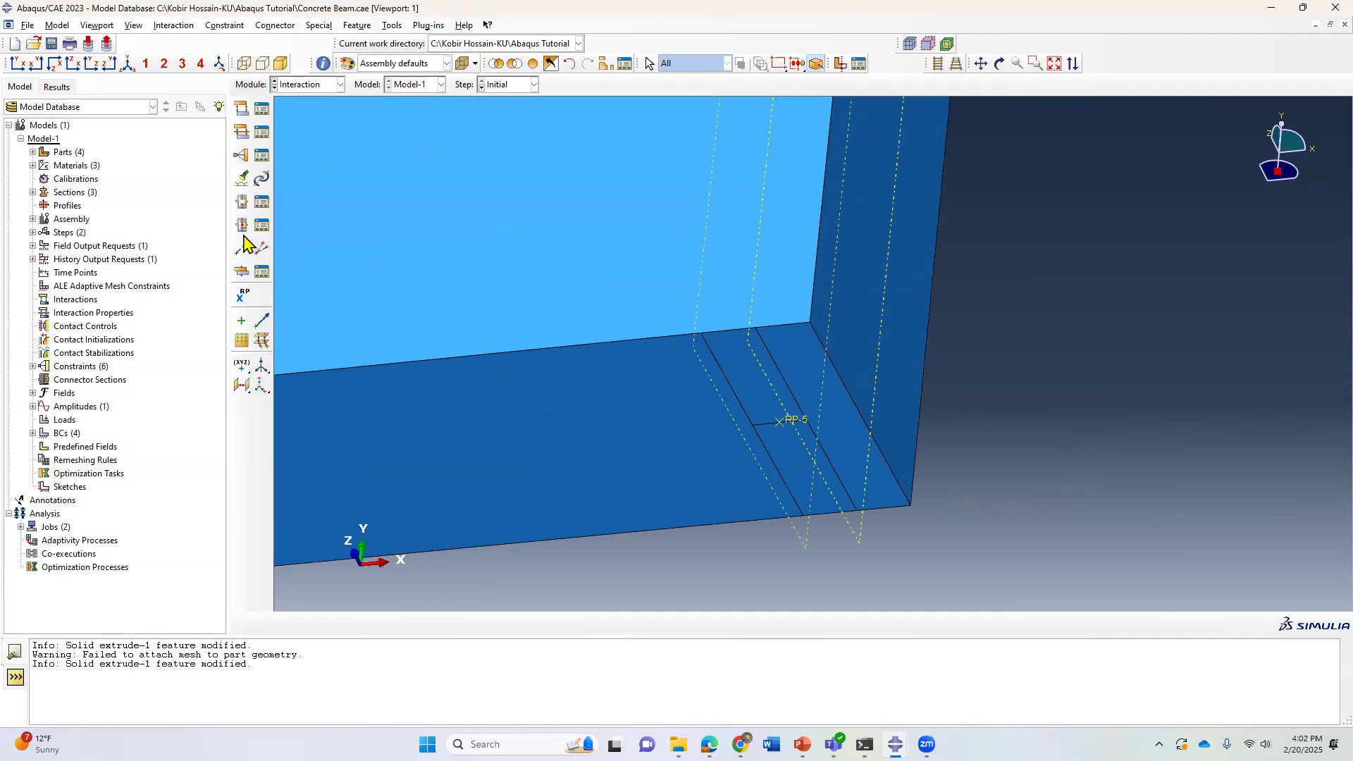
{"action": "left_click", "coordinate": [241, 155]}
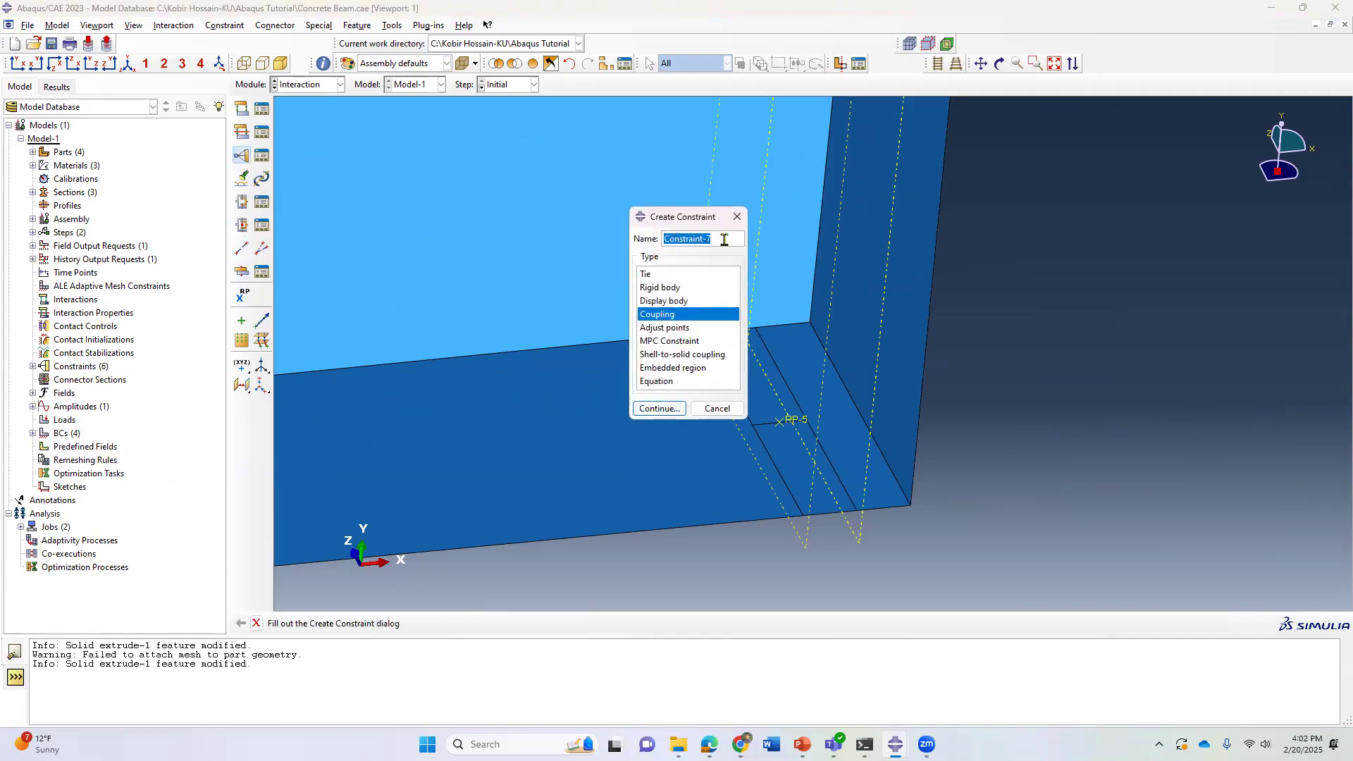
{"action": "type", "text": "Right Support"}
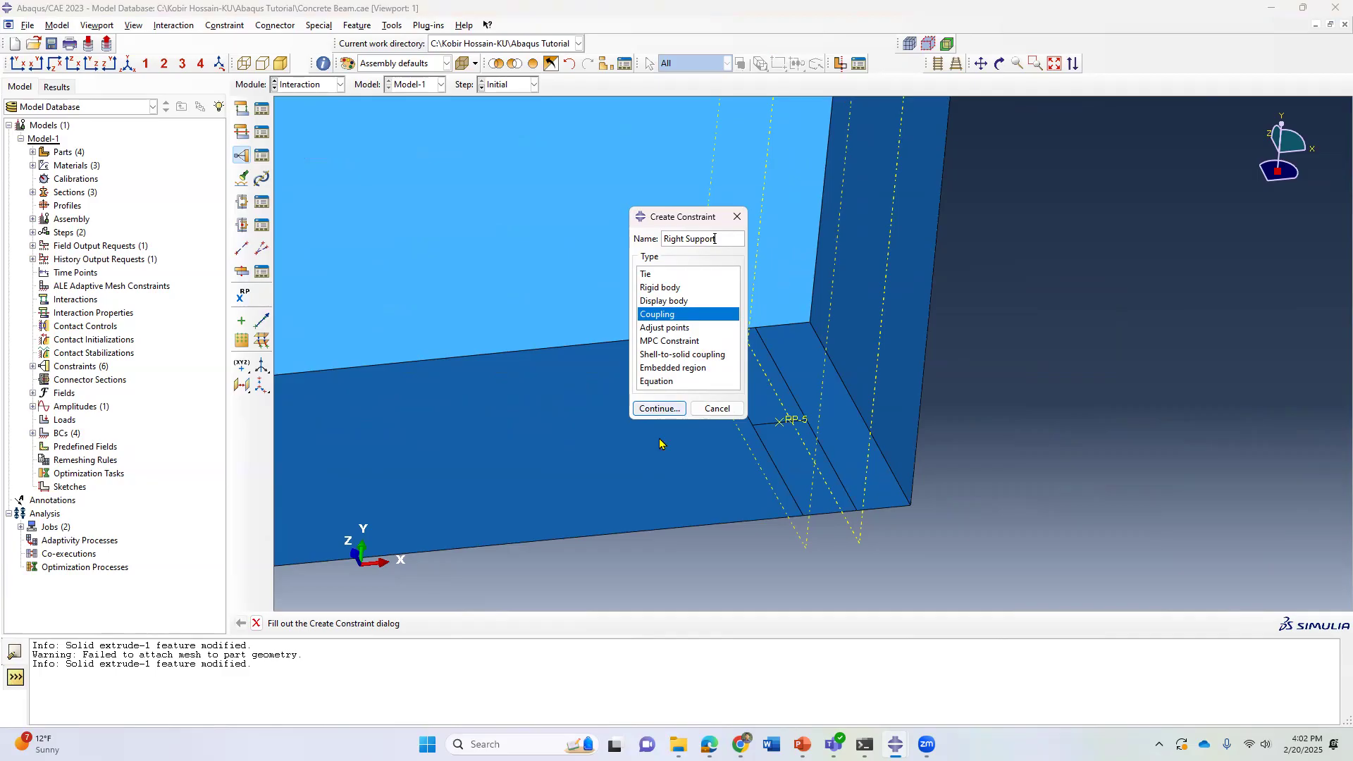
{"action": "left_click", "coordinate": [659, 409]}
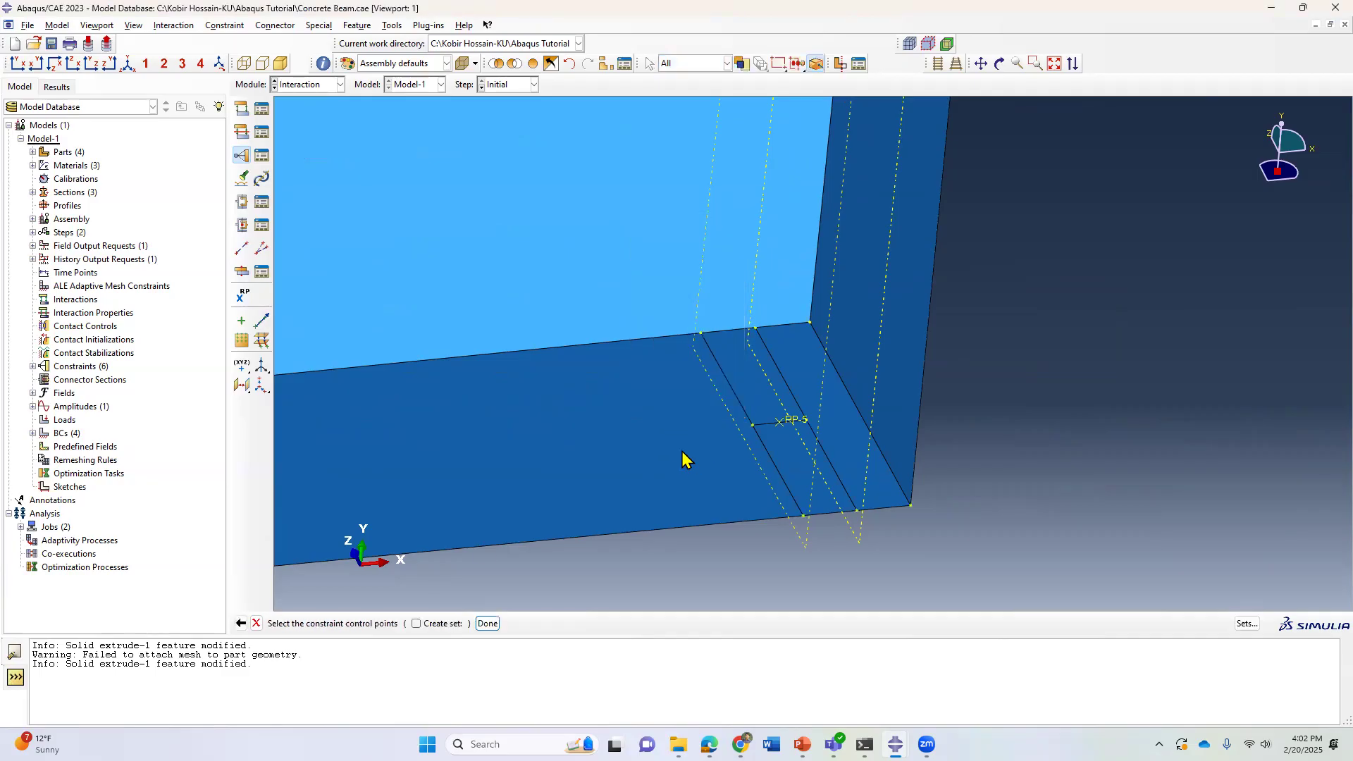
Step: Couple RP-5 to the surface of both halves of its underside strip, using Kinematic coupling with all six degrees of freedom constrained
{"action": "left_click", "coordinate": [797, 419]}
{"action": "left_click", "coordinate": [488, 624]}
{"action": "left_click", "coordinate": [421, 623]}
{"action": "left_click", "coordinate": [760, 375]}
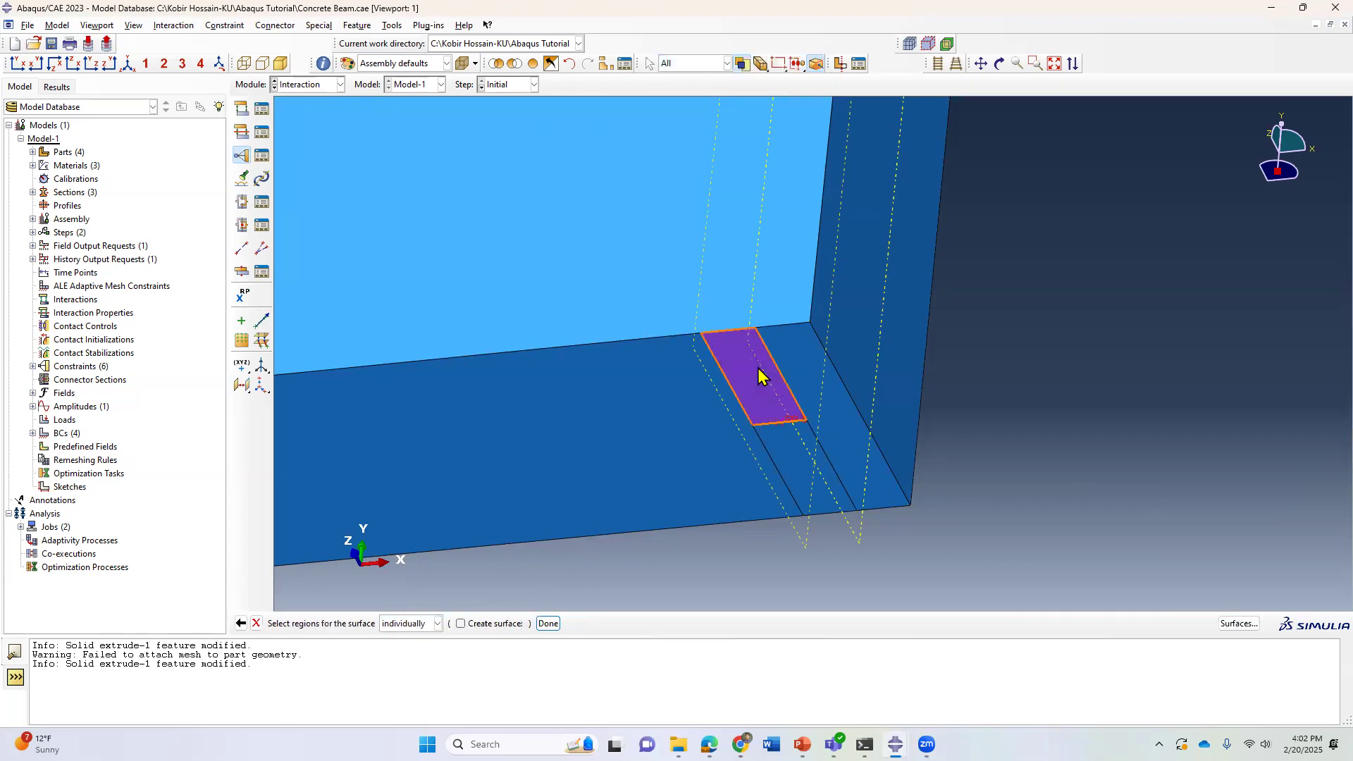
{"action": "left_click", "coordinate": [796, 463], "text": "shift"}
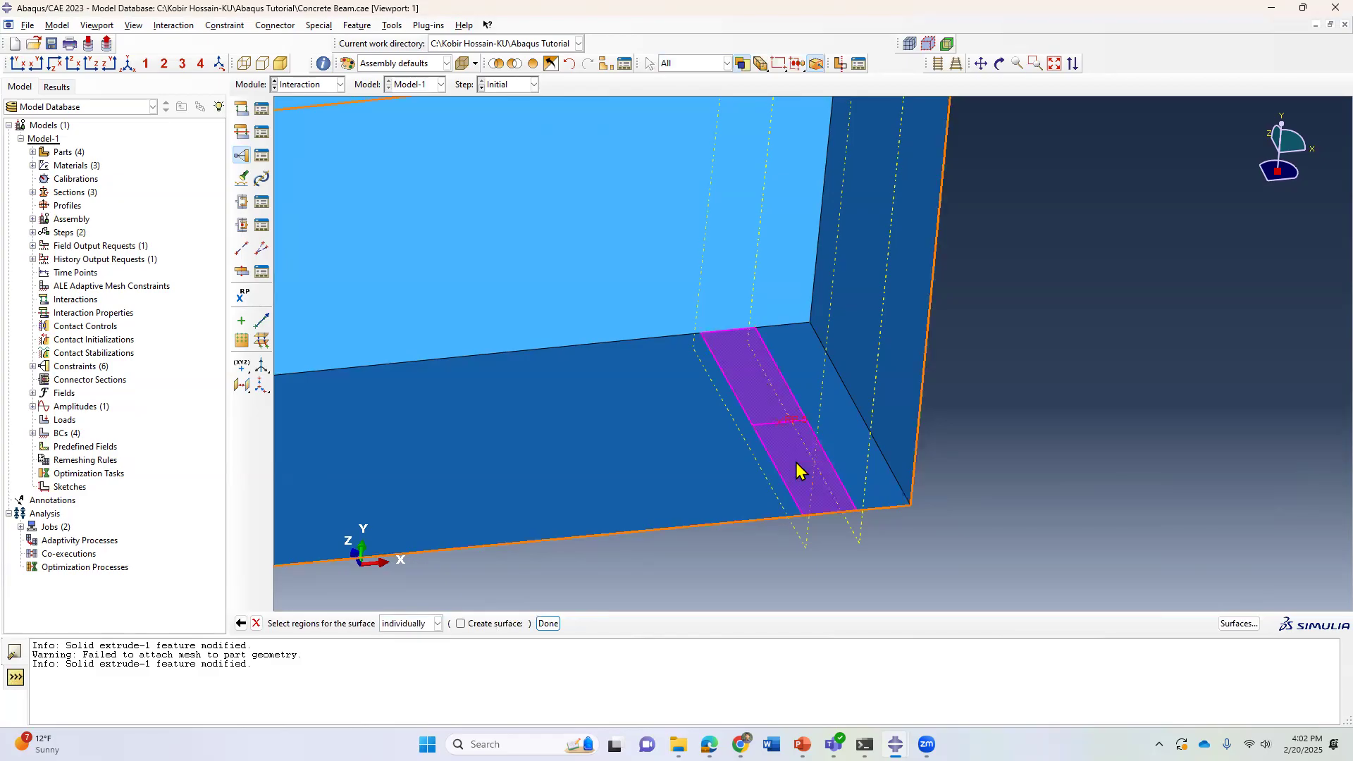
{"action": "left_click", "coordinate": [548, 623]}
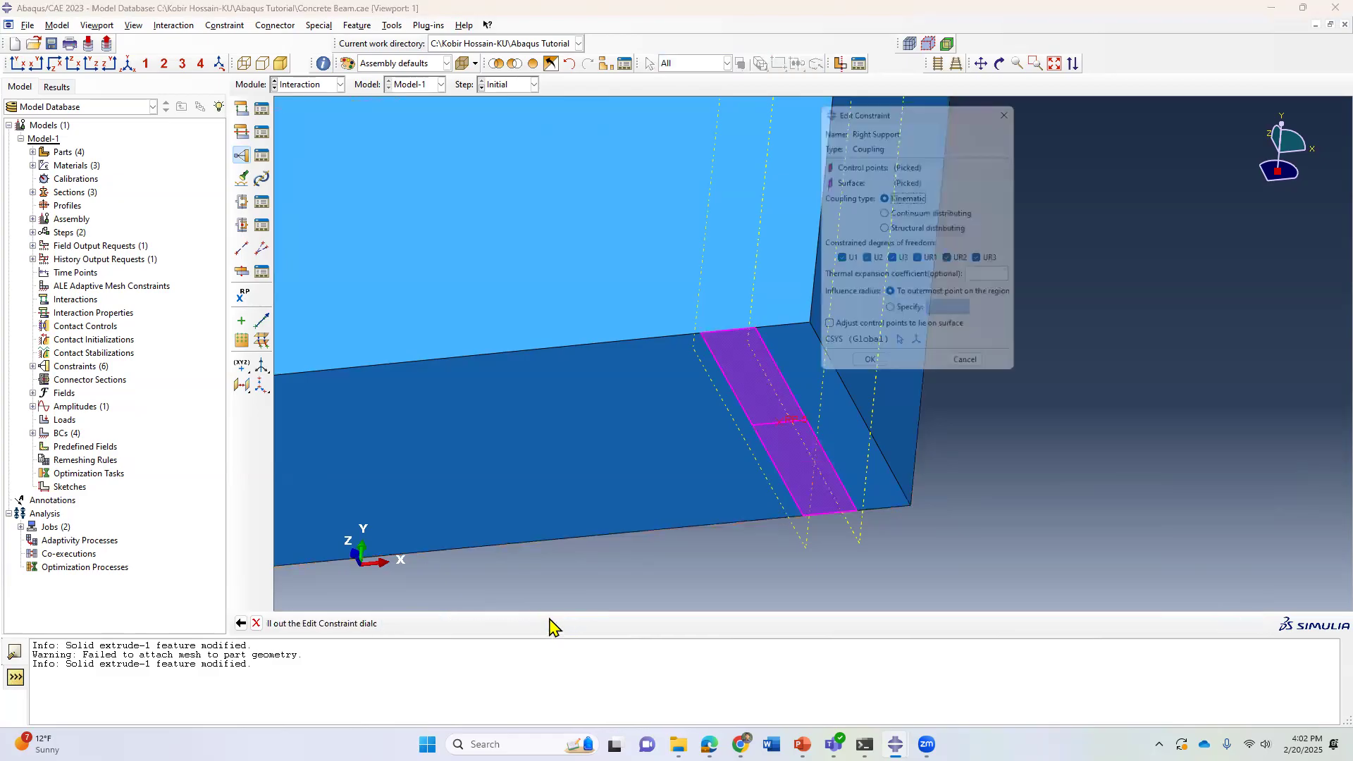
{"action": "left_click", "coordinate": [866, 370]}
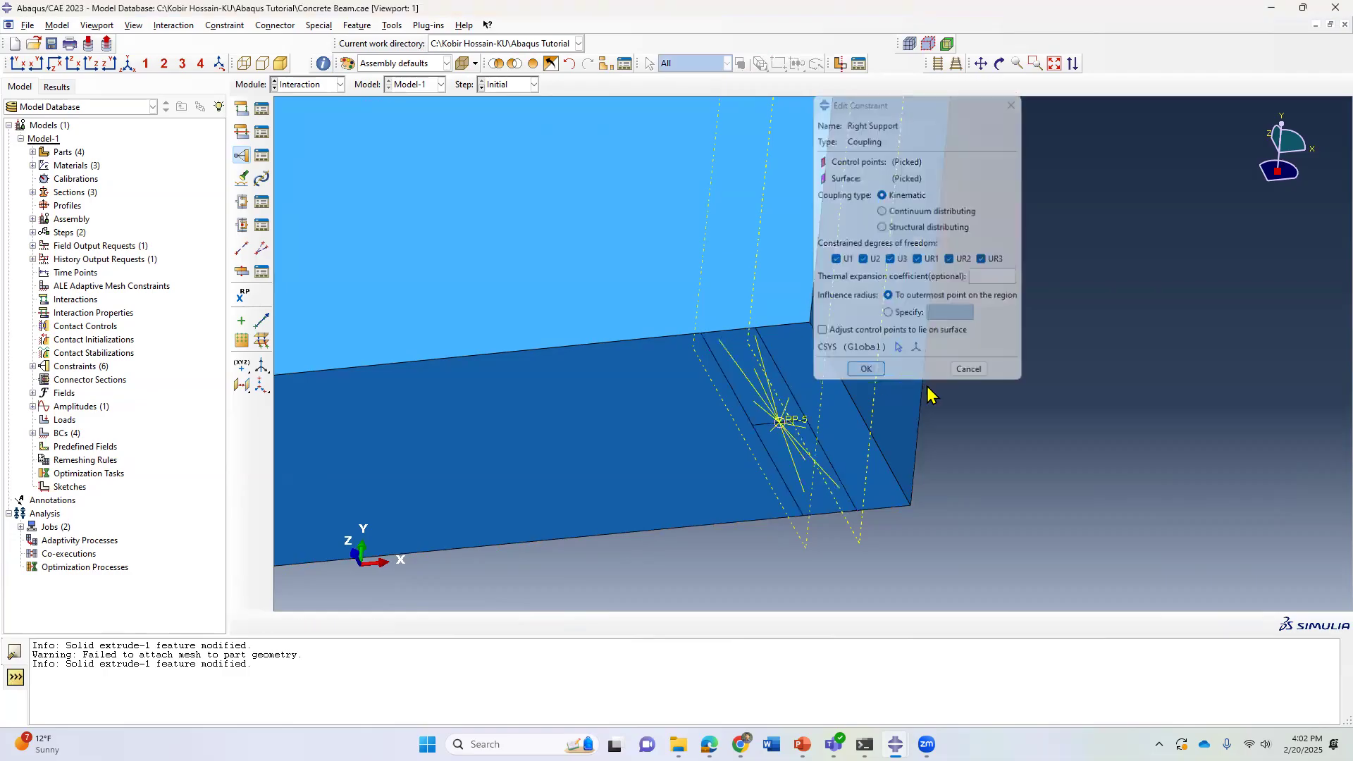
Step: Start a Coupling constraint named Load Area and choose RP-6 on the mid-span load strip as its control point, without creating a set
{"action": "left_click", "coordinate": [129, 63]}
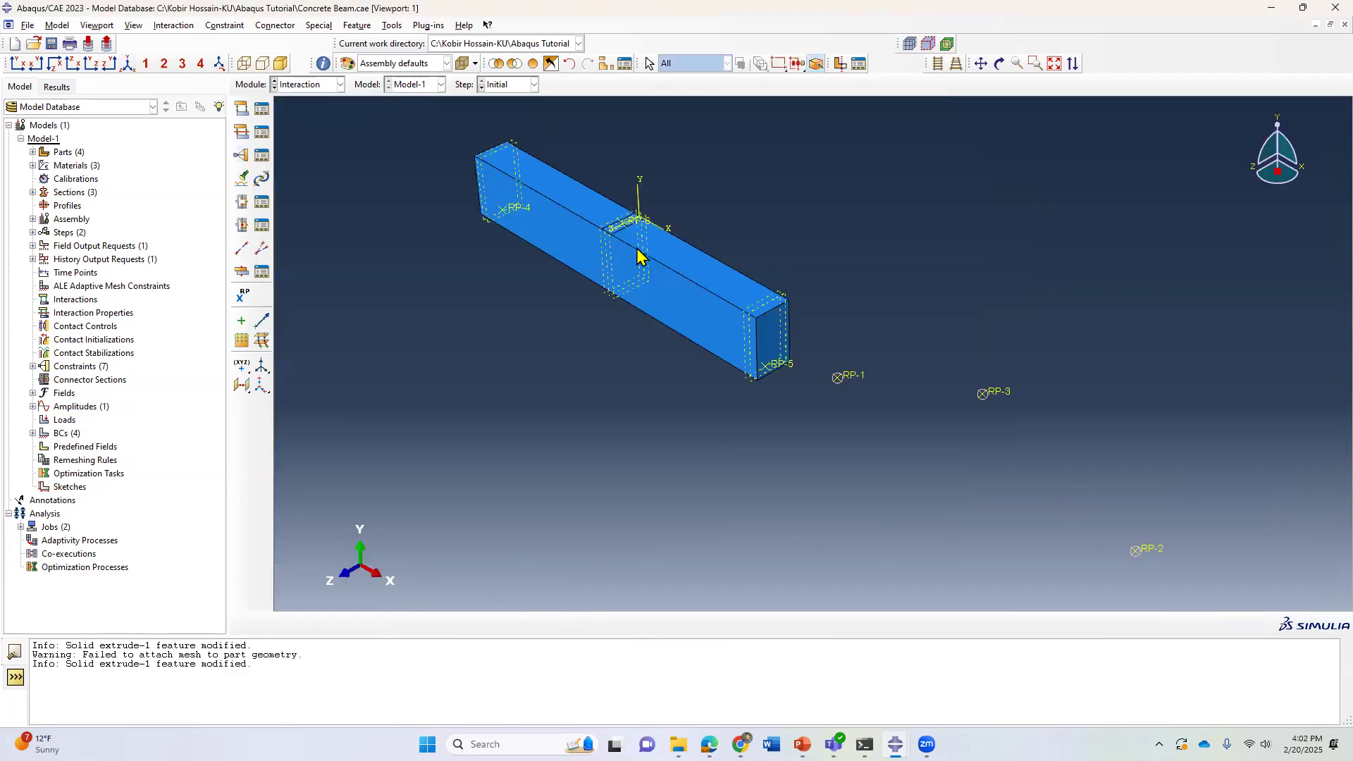
{"action": "scroll", "coordinate": [599, 230], "scroll_direction": "up", "scroll_amount": 5}
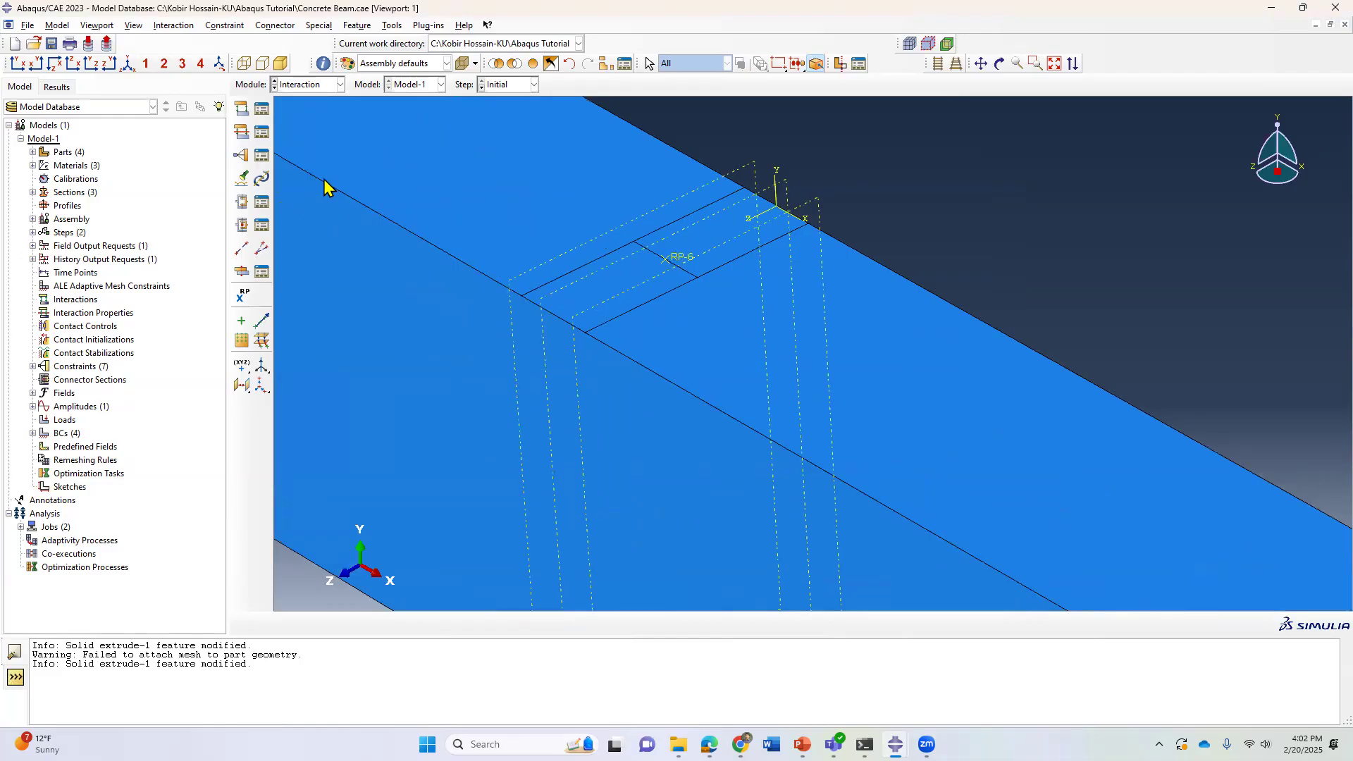
{"action": "left_click", "coordinate": [241, 155]}
{"action": "key", "text": "BackSpace"}
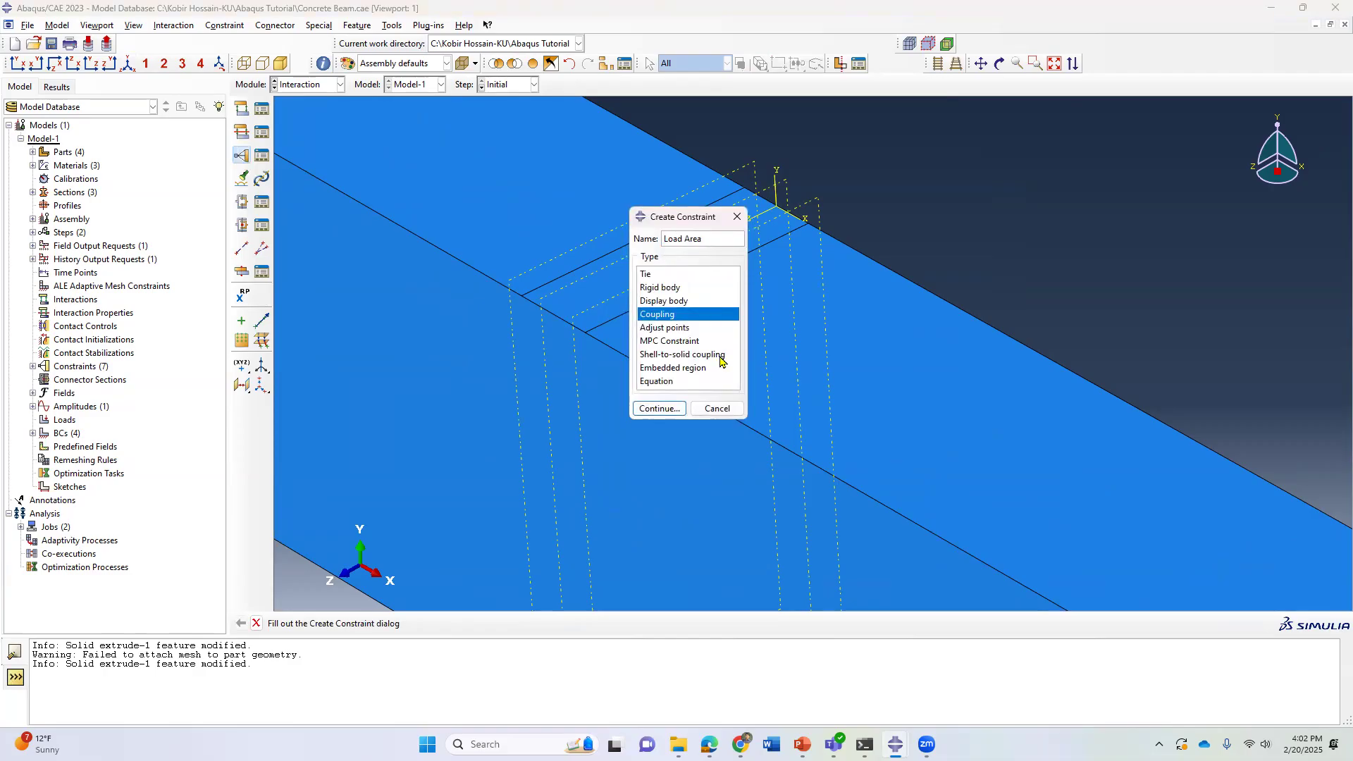
{"action": "left_click", "coordinate": [666, 409]}
{"action": "left_click", "coordinate": [685, 260]}
{"action": "left_click", "coordinate": [488, 624]}
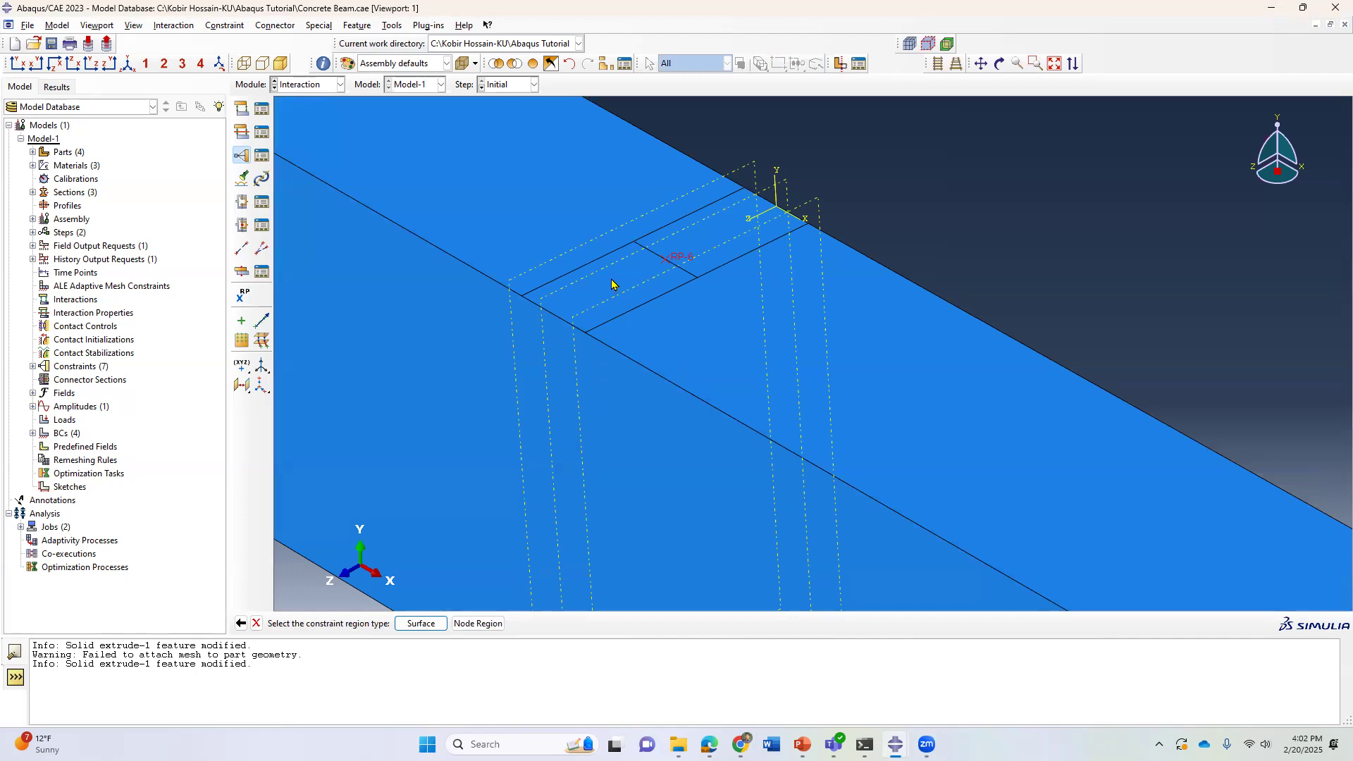
Step: Couple both halves of the mid-span load strip as a surface, using Kinematic coupling with all six degrees of freedom constrained
{"action": "left_click", "coordinate": [421, 623]}
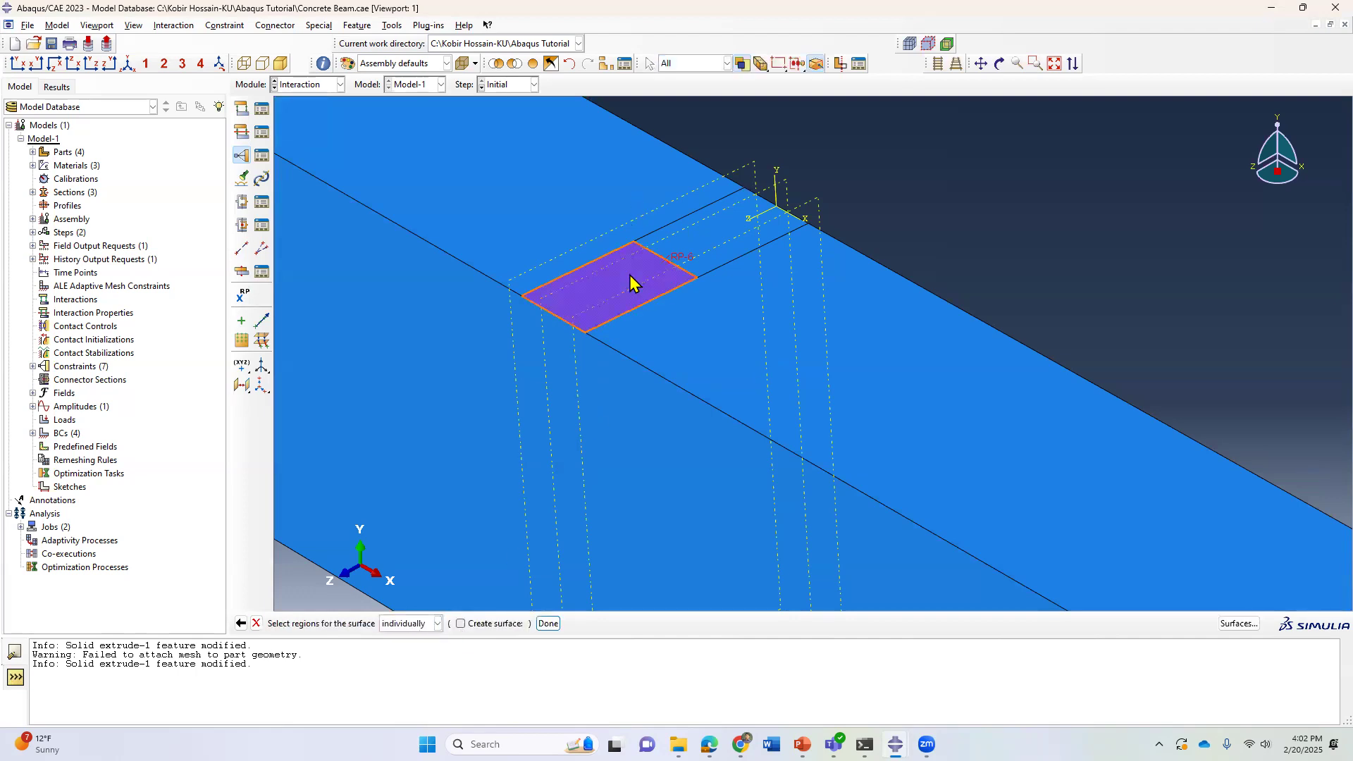
{"action": "left_click", "coordinate": [711, 248]}
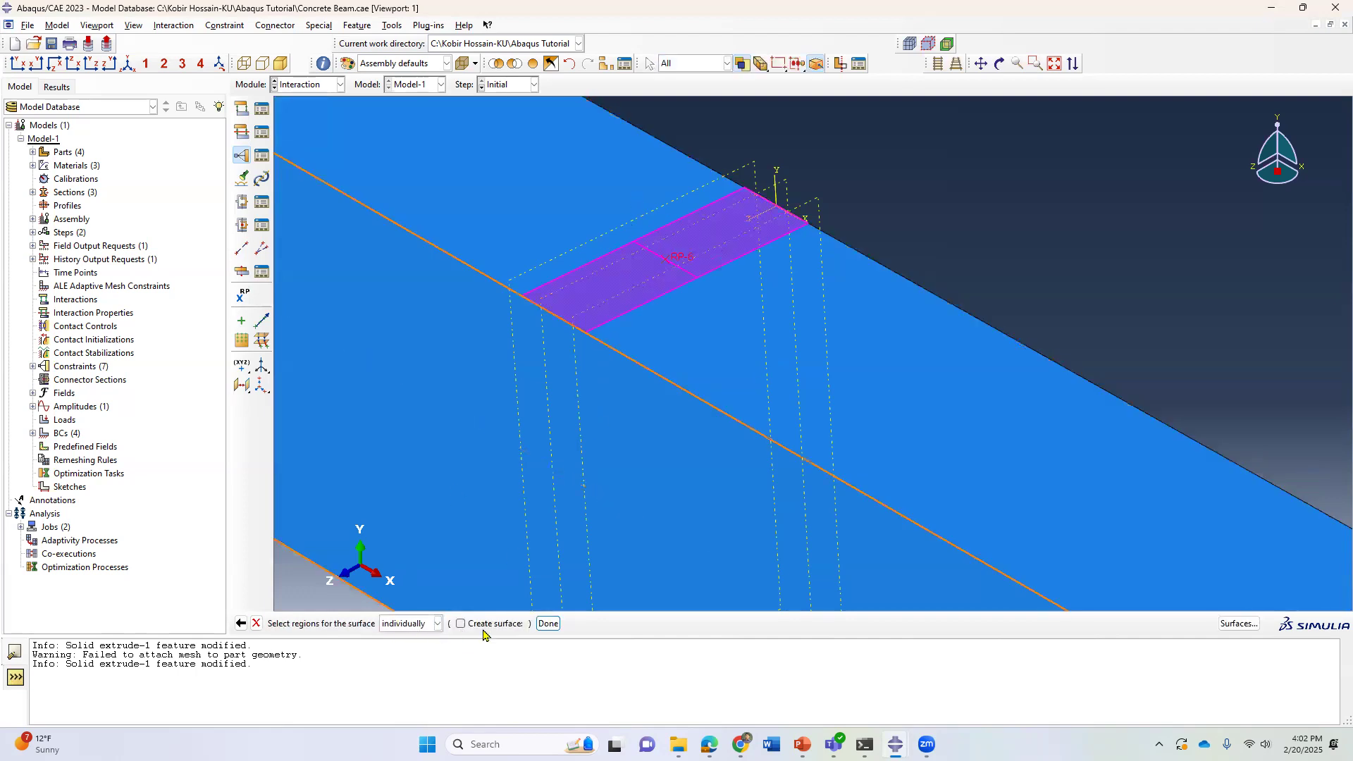
{"action": "left_click", "coordinate": [547, 624]}
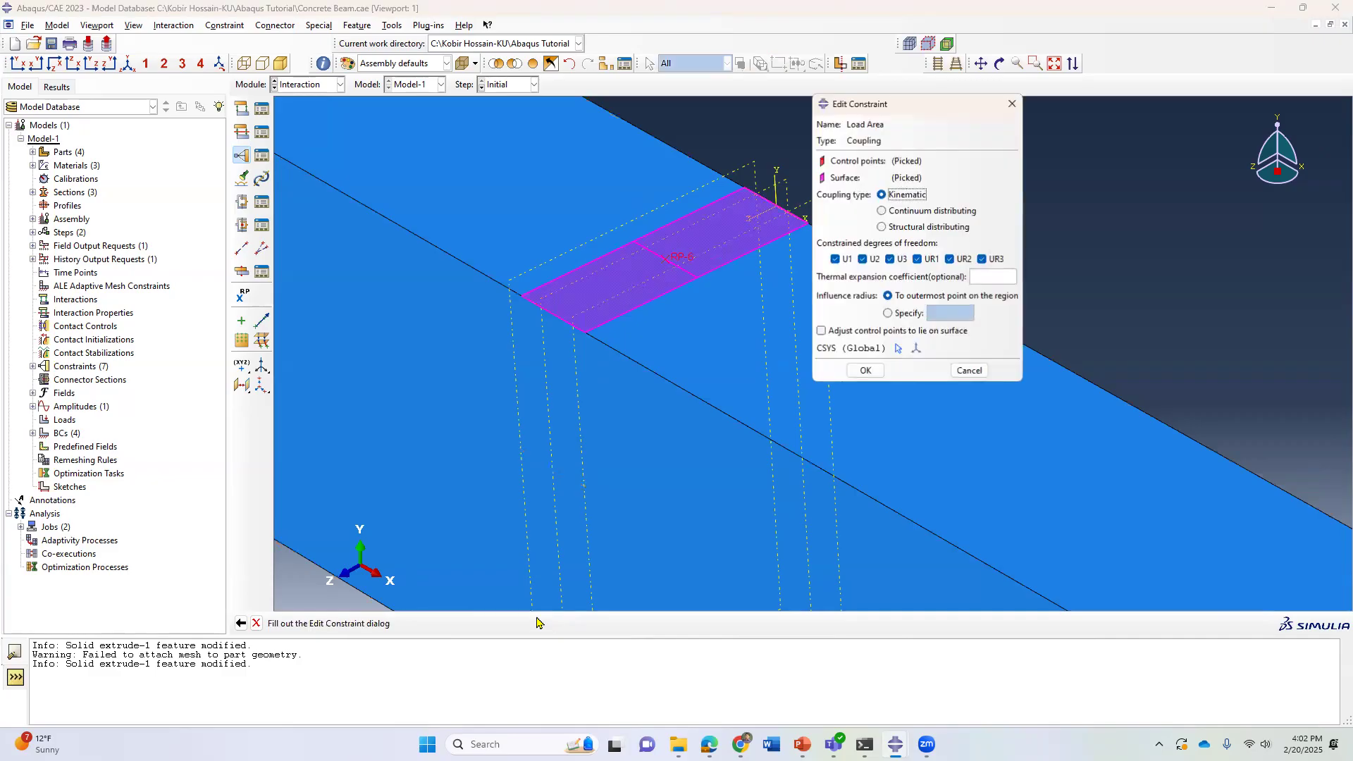
{"action": "left_click", "coordinate": [866, 372]}
{"action": "scroll", "coordinate": [743, 397], "scroll_direction": "down", "scroll_amount": 6}
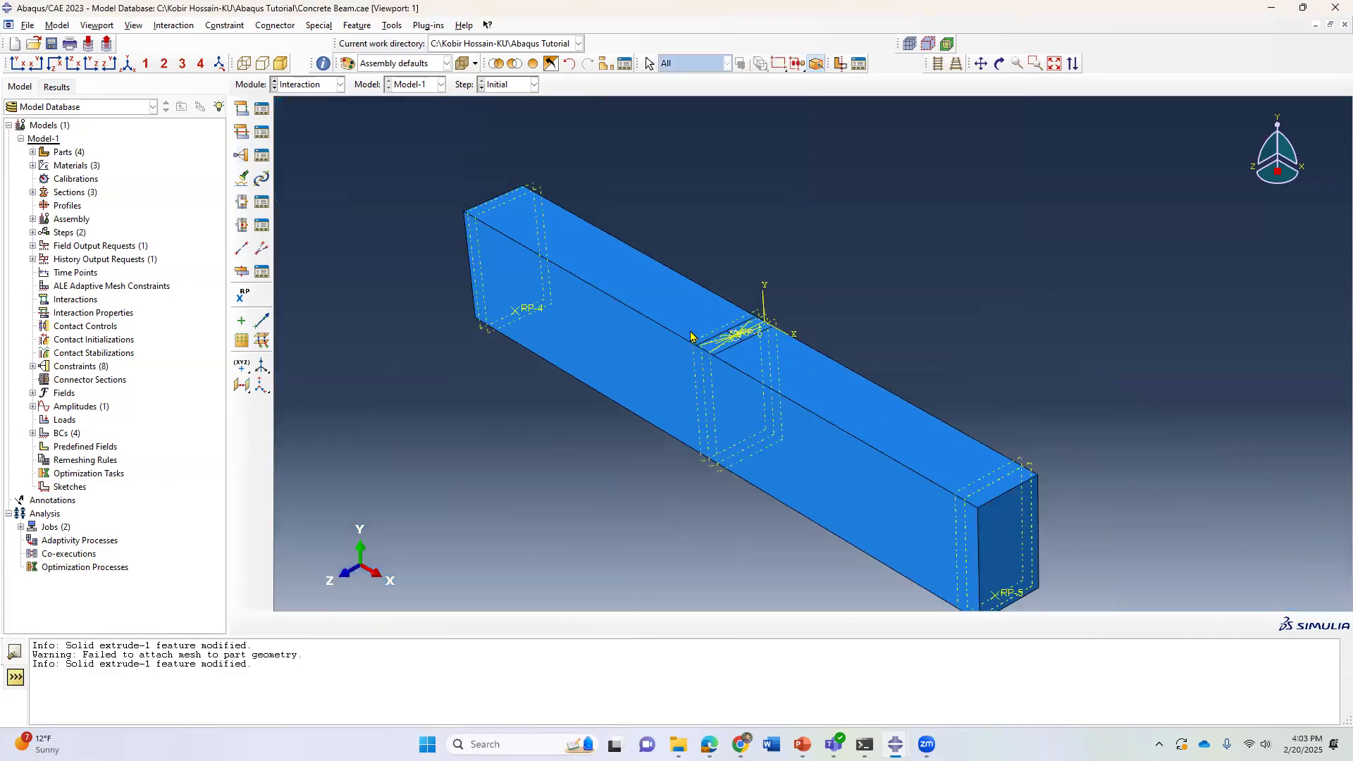
Step: In the Load module, start a mechanical Displacement/Rotation boundary condition in the Initial step, keeping the default name
{"action": "left_click", "coordinate": [321, 84]}
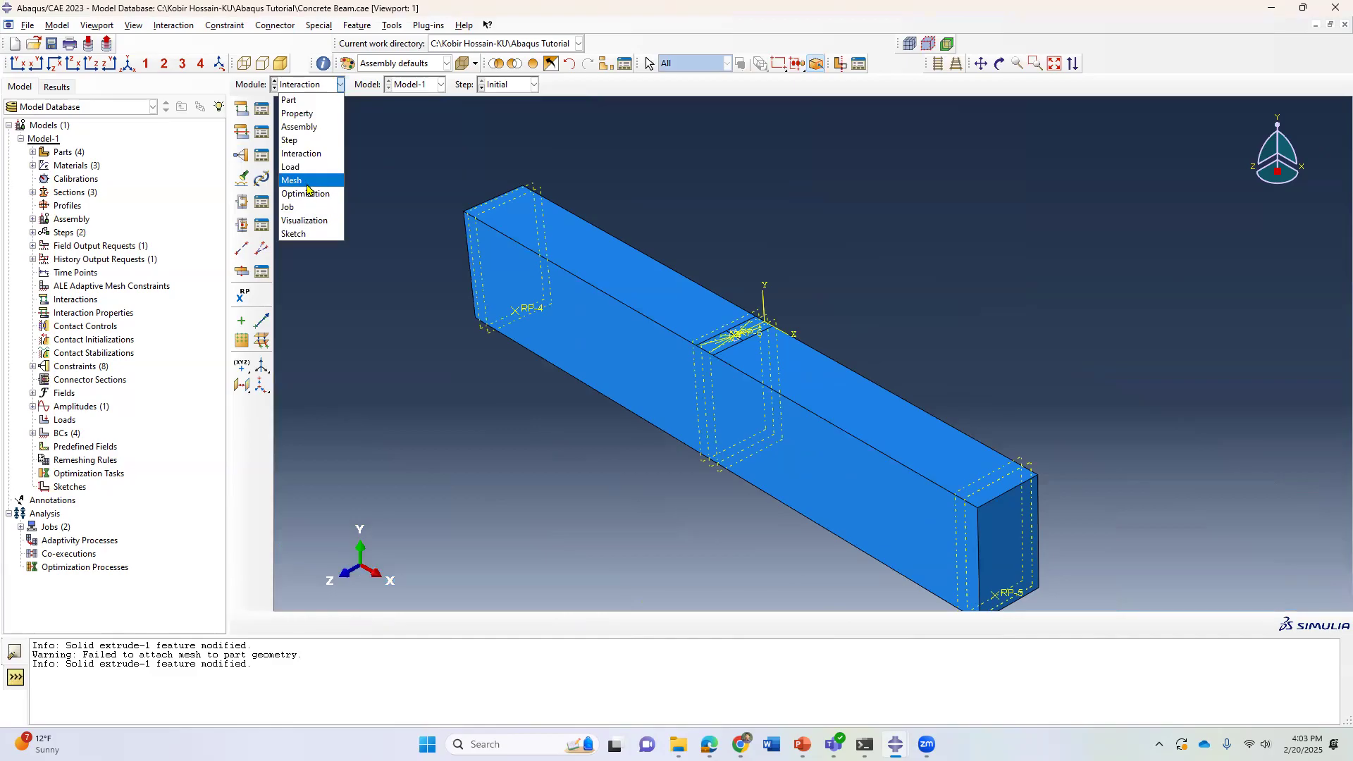
{"action": "left_click", "coordinate": [315, 167]}
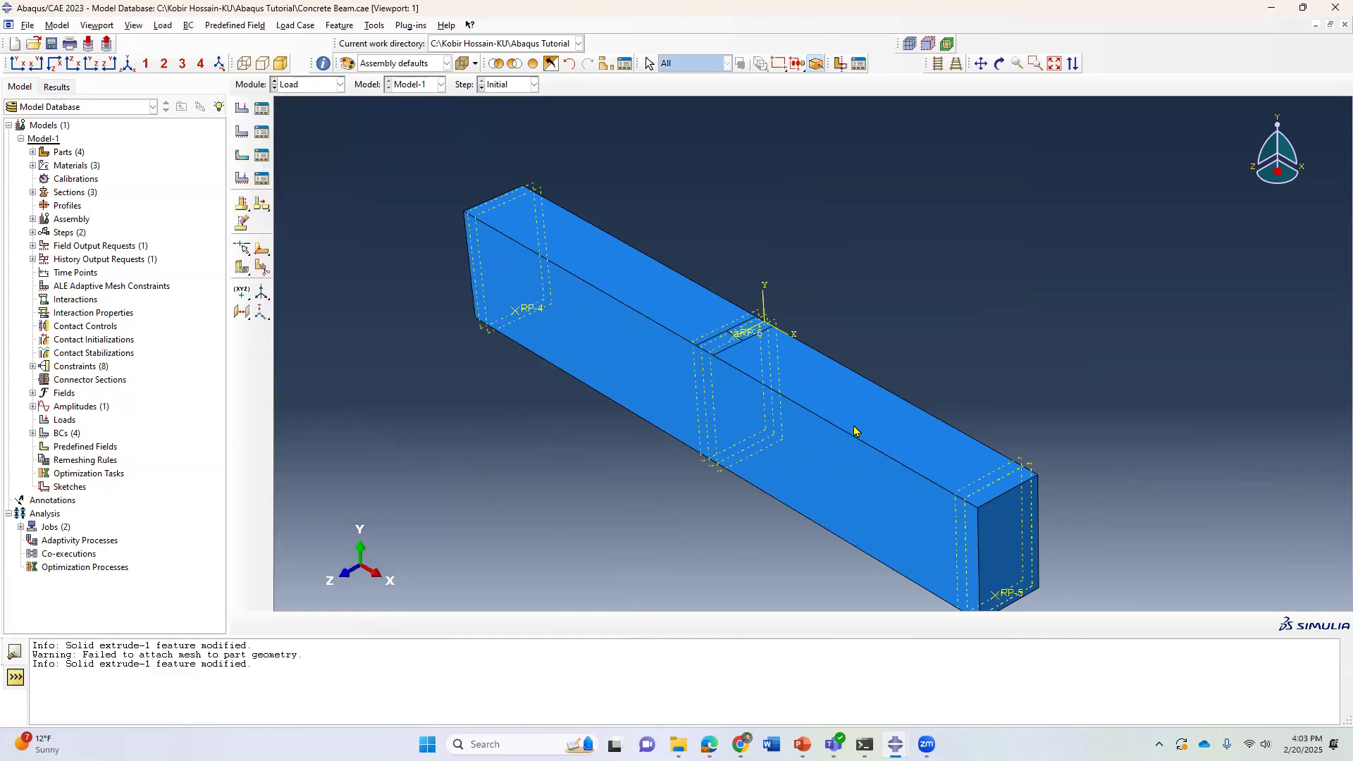
{"action": "left_click", "coordinate": [1004, 64]}
{"action": "left_click_drag", "start_coordinate": [762, 363], "coordinate": [861, 189]}
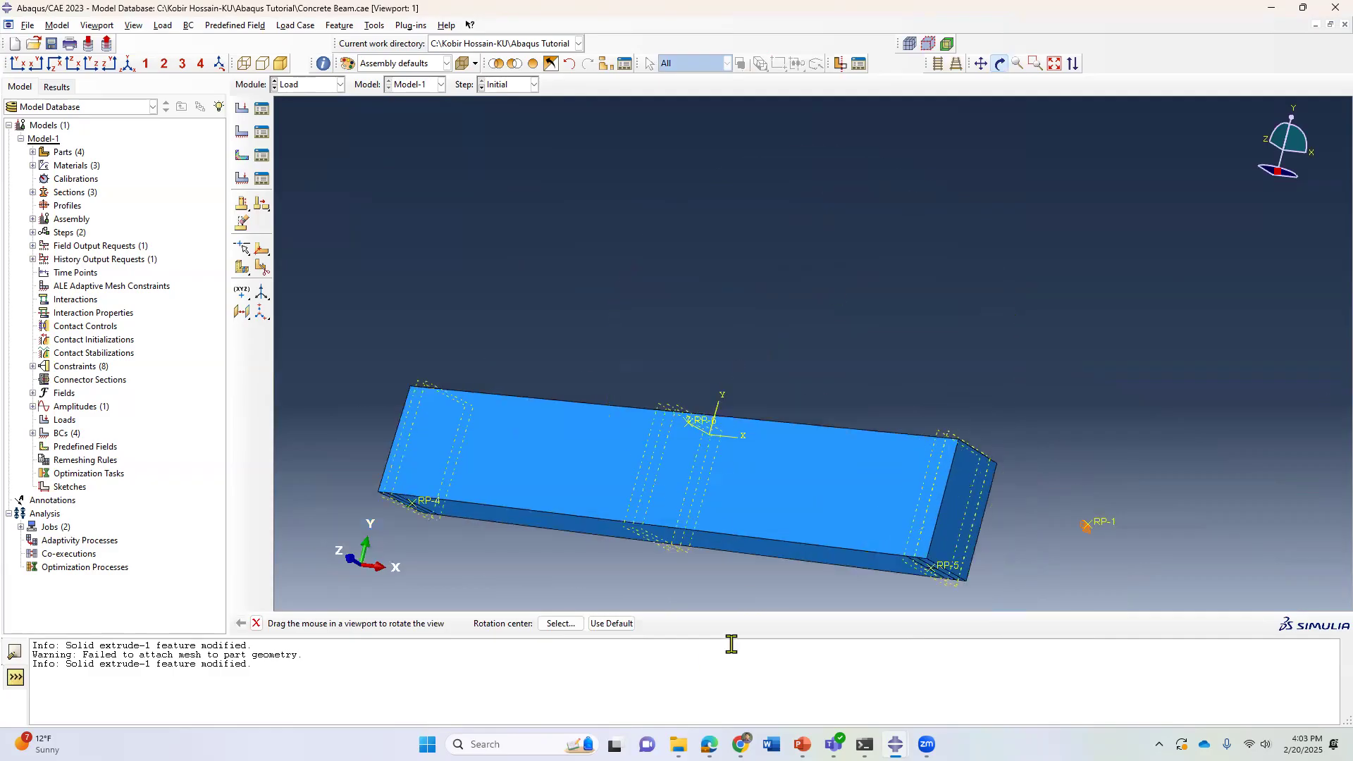
{"action": "left_click_drag", "start_coordinate": [726, 599], "coordinate": [652, 540]}
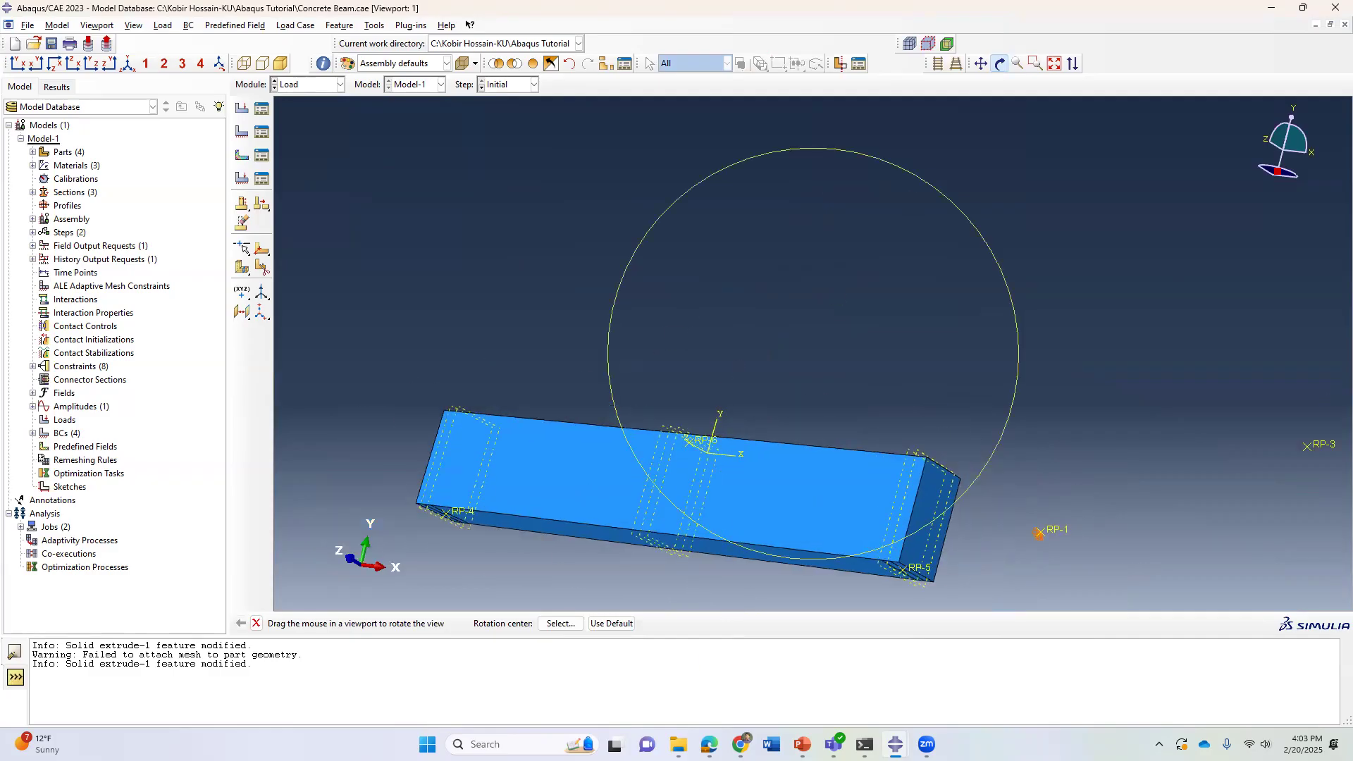
{"action": "left_click_drag", "start_coordinate": [718, 445], "coordinate": [757, 258]}
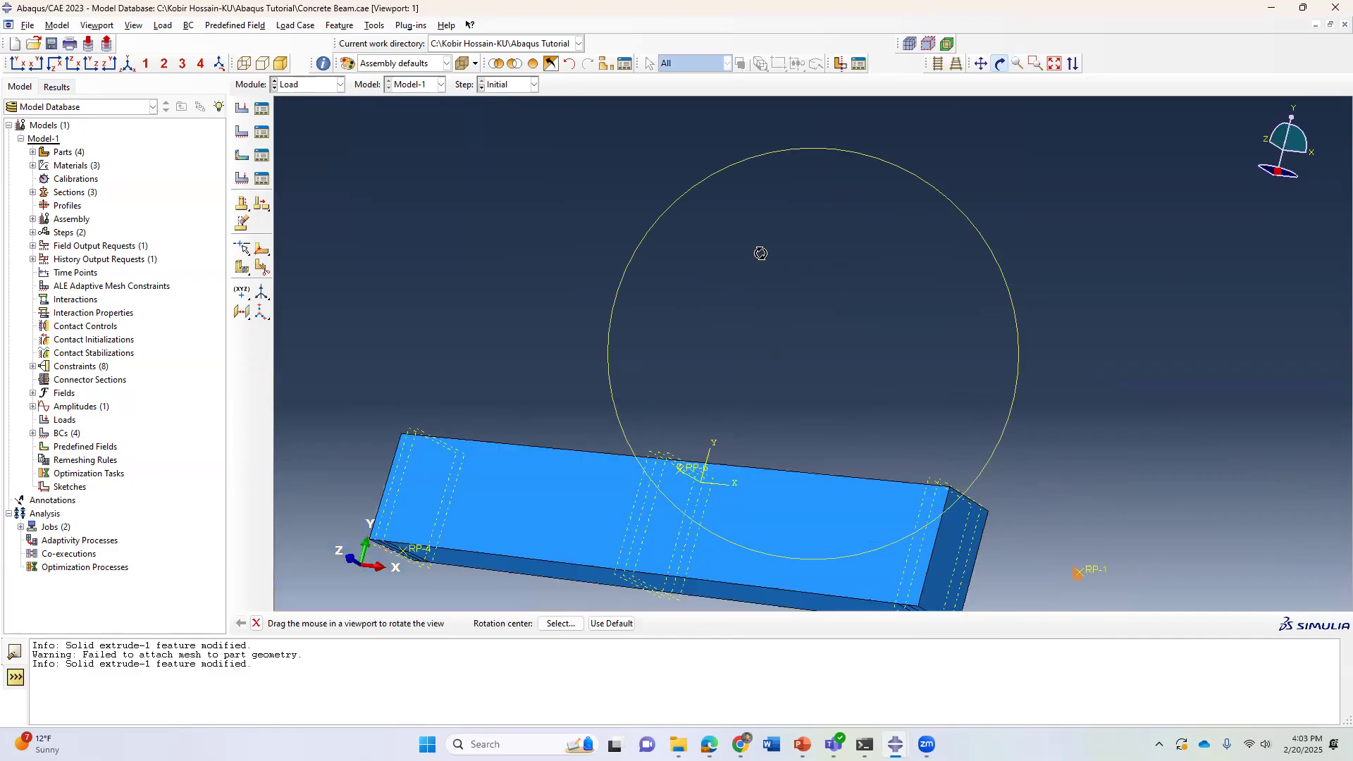
{"action": "scroll", "coordinate": [766, 255], "scroll_direction": "up", "scroll_amount": 5}
{"action": "scroll", "coordinate": [724, 466], "scroll_direction": "down", "scroll_amount": 9}
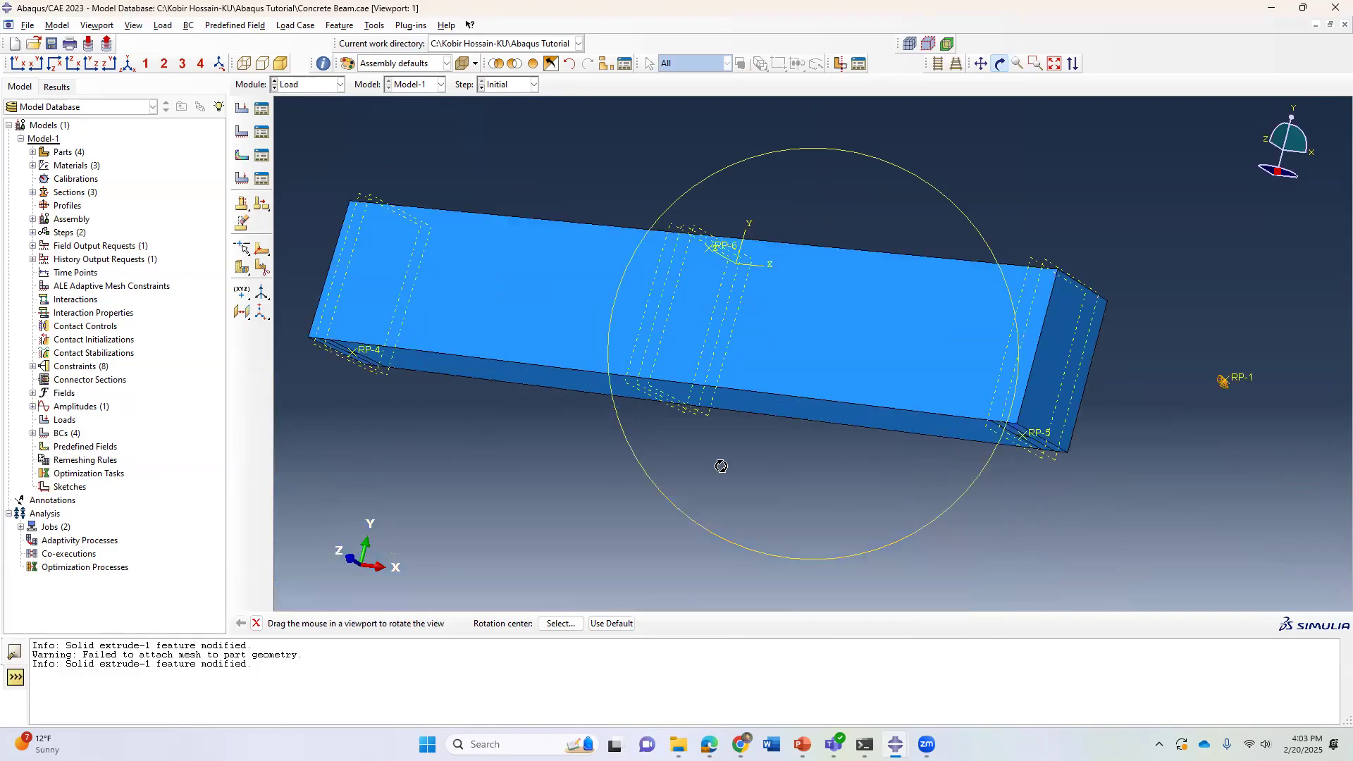
{"action": "scroll", "coordinate": [845, 354], "scroll_direction": "up", "scroll_amount": 3}
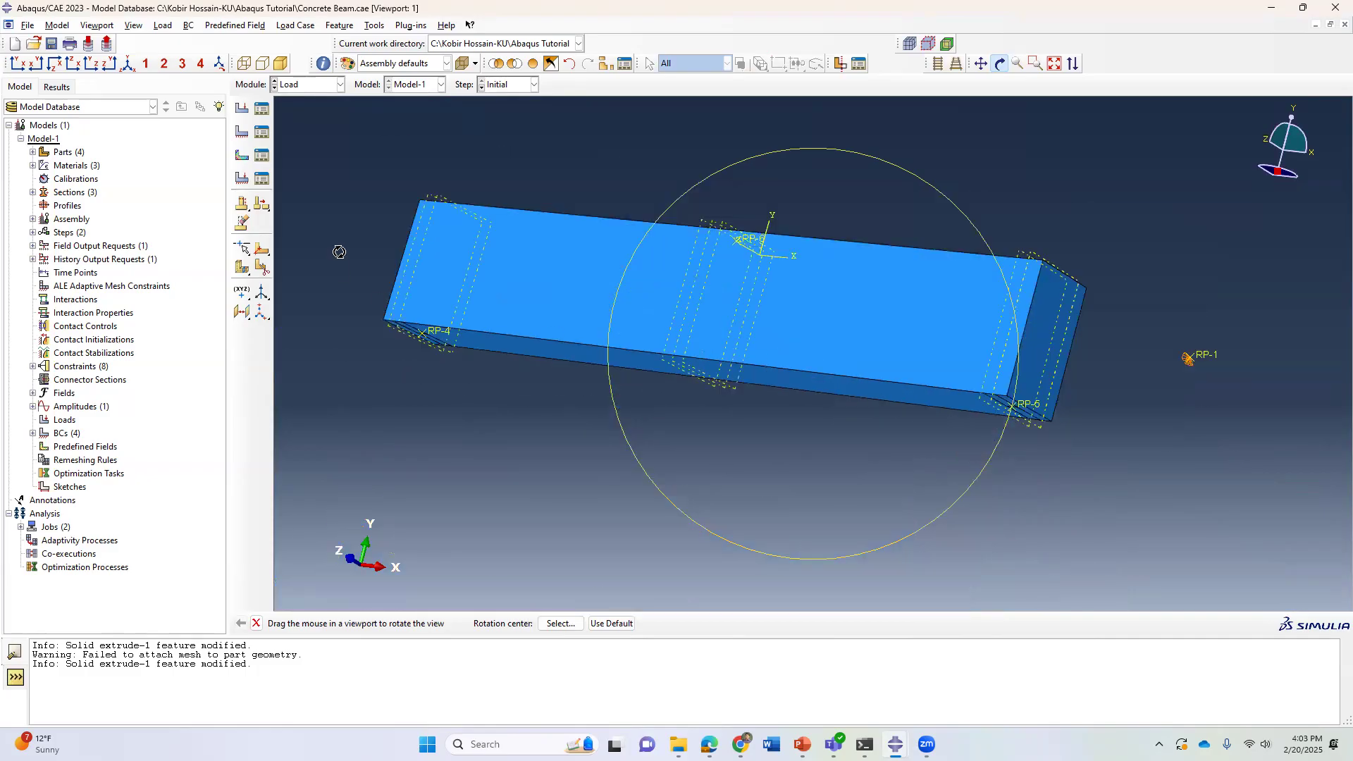
{"action": "left_click", "coordinate": [243, 132]}
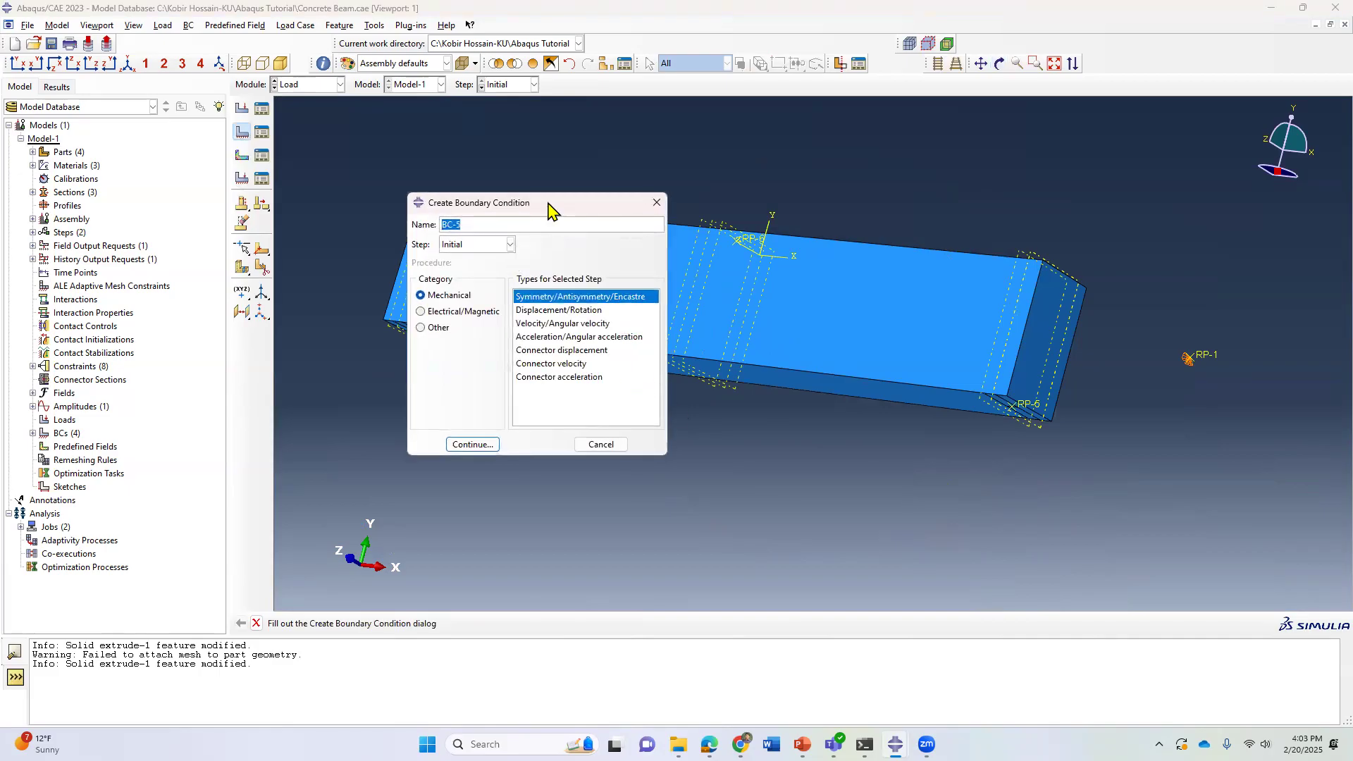
{"action": "left_click_drag", "start_coordinate": [549, 210], "coordinate": [851, 192]}
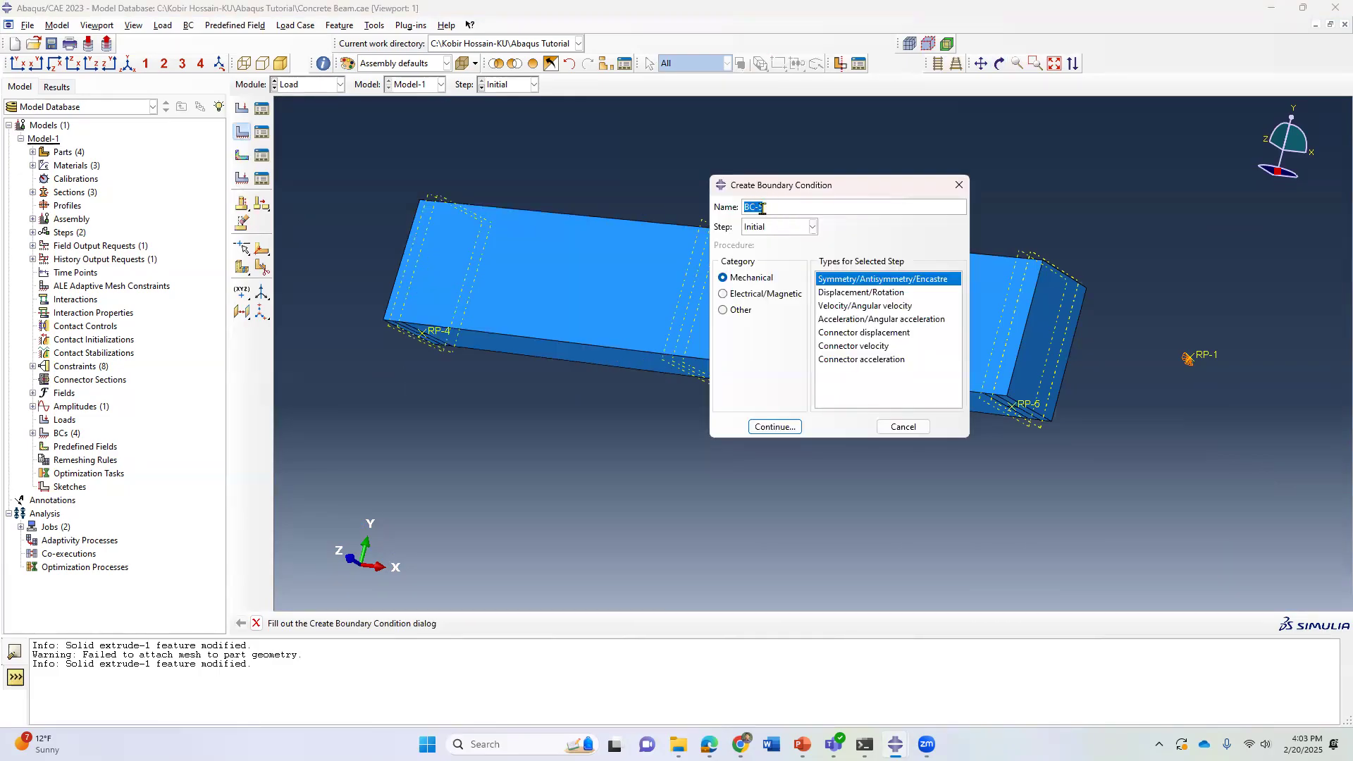
{"action": "left_click", "coordinate": [884, 292]}
{"action": "left_click", "coordinate": [878, 280]}
{"action": "left_click", "coordinate": [879, 294]}
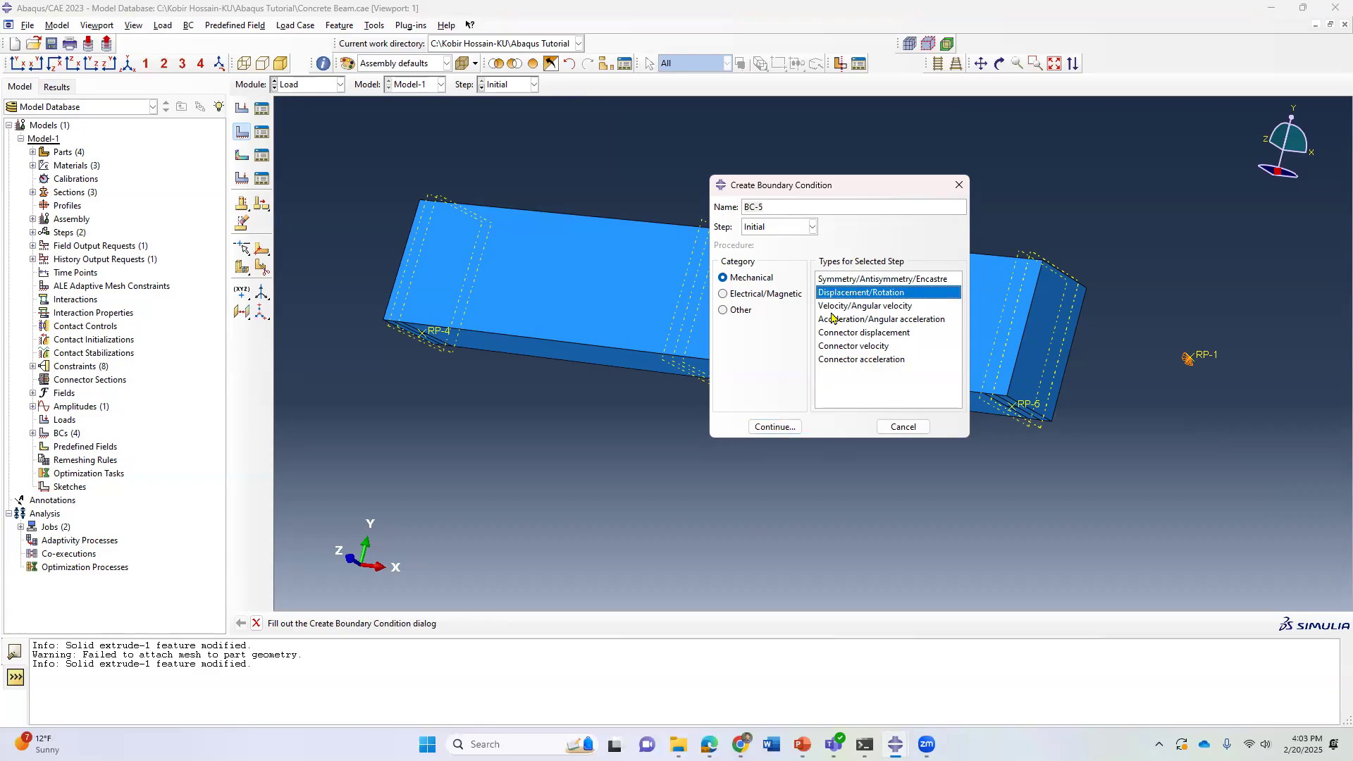
{"action": "left_click", "coordinate": [777, 427]}
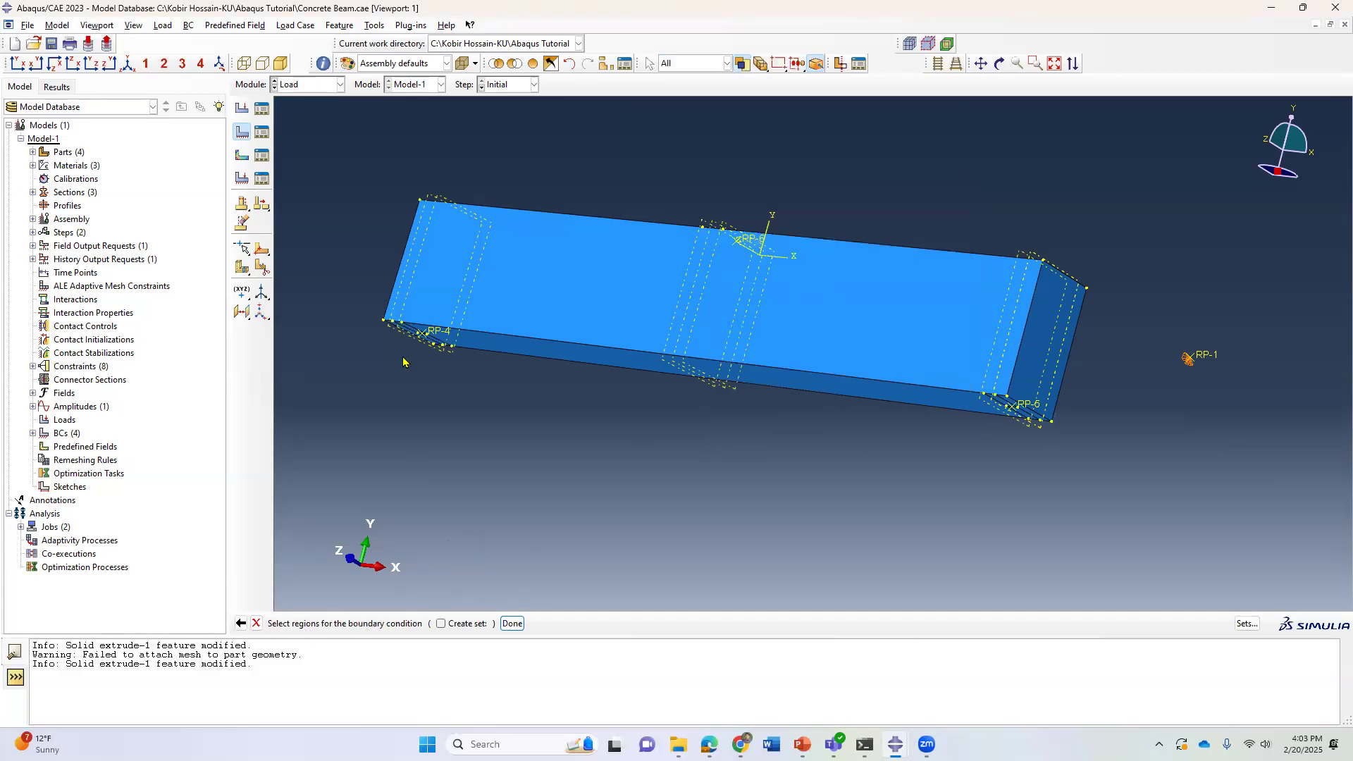
Step: Choose RP-4 under the -X end as the boundary condition's region, without creating a set
{"action": "scroll", "coordinate": [417, 344], "scroll_direction": "down", "scroll_amount": 3}
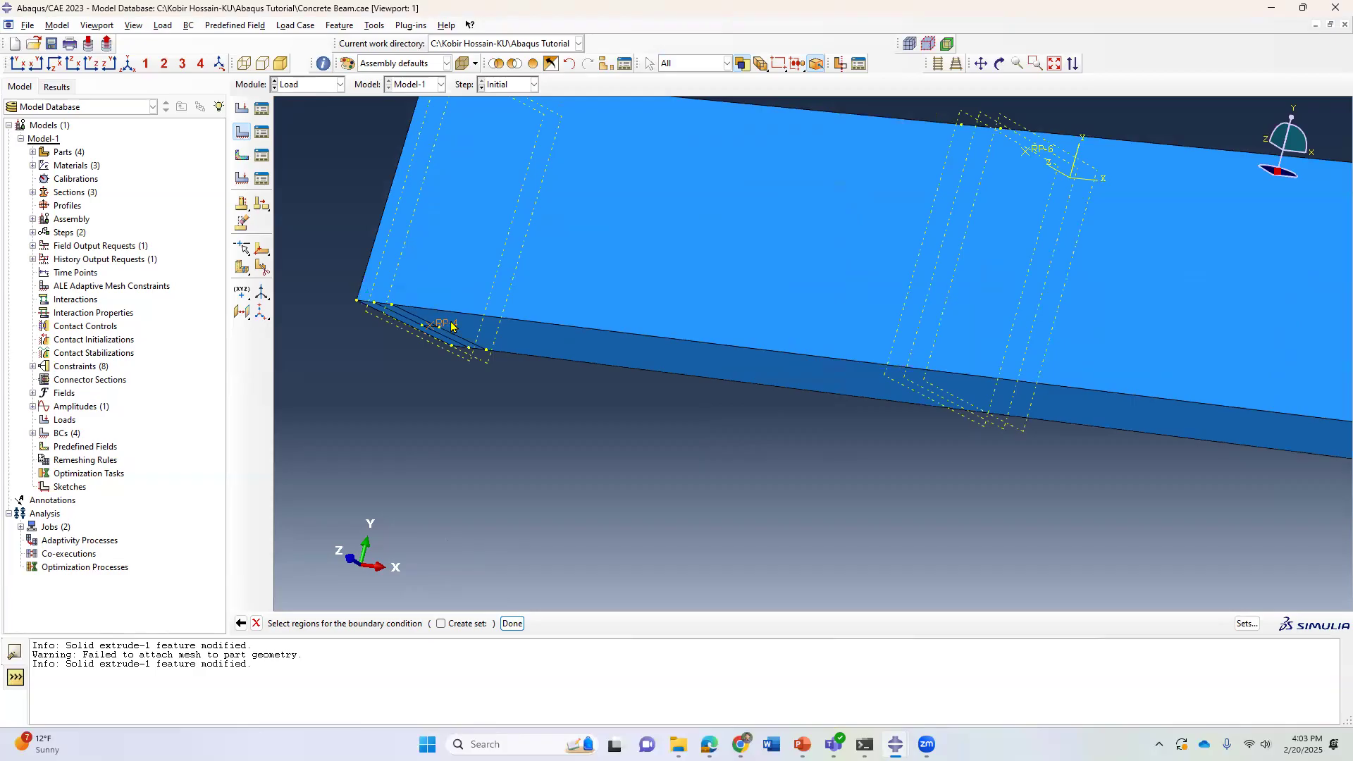
{"action": "left_click", "coordinate": [453, 327]}
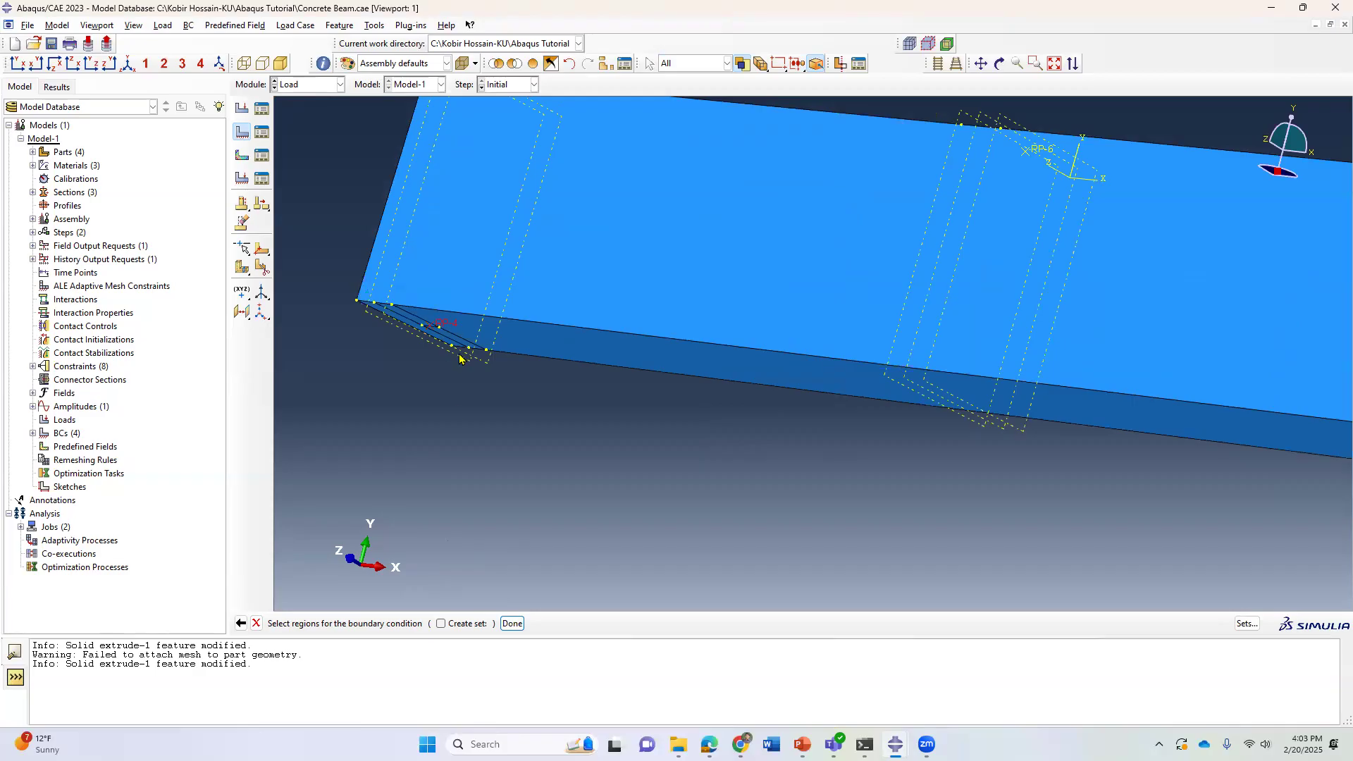
{"action": "left_click", "coordinate": [512, 624]}
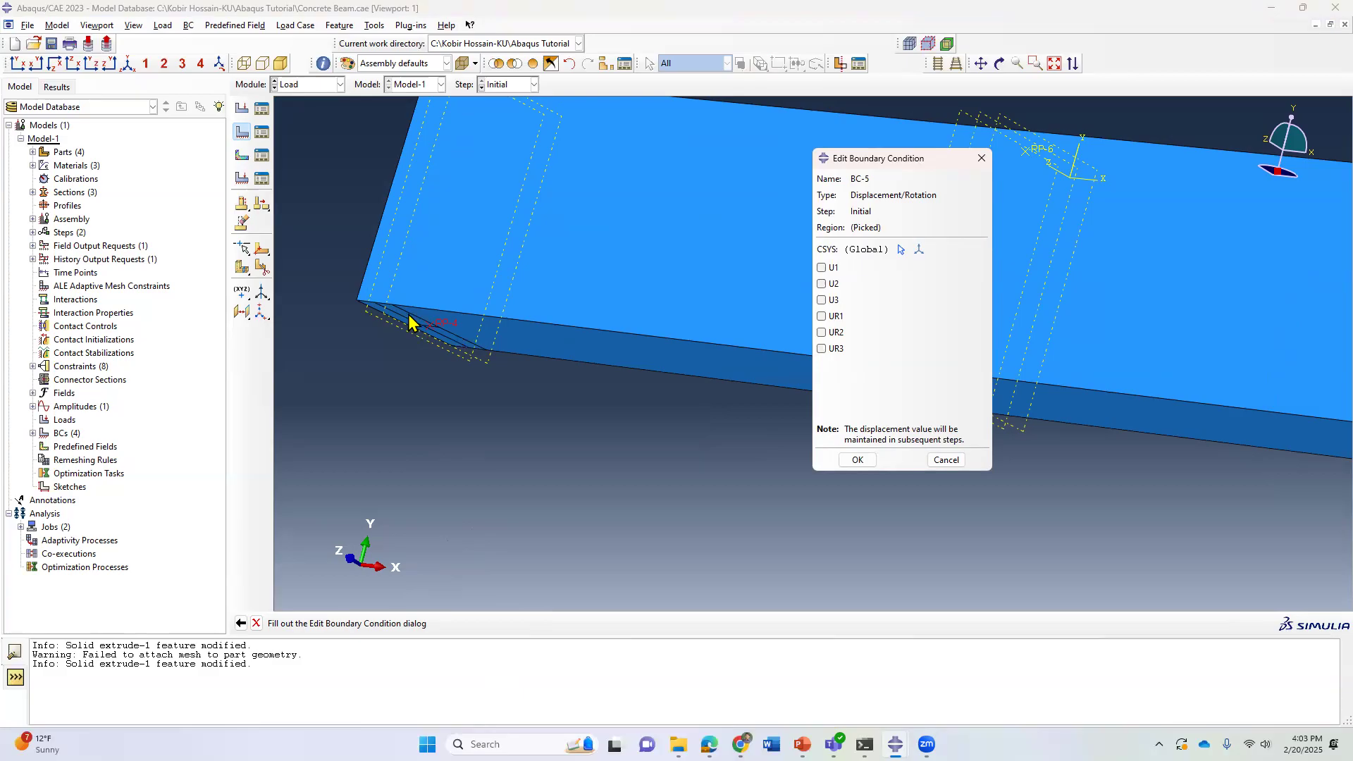
Step: Constrain U1, U2 and U3 at RP-4, leaving all three rotations free
{"action": "left_click", "coordinate": [822, 268]}
{"action": "left_click", "coordinate": [822, 285]}
{"action": "left_click", "coordinate": [822, 301]}
{"action": "left_click", "coordinate": [822, 300]}
{"action": "left_click", "coordinate": [822, 317]}
{"action": "left_click", "coordinate": [822, 332]}
{"action": "left_click", "coordinate": [822, 333]}
{"action": "left_click", "coordinate": [822, 349]}
{"action": "left_click", "coordinate": [822, 349]}
{"action": "left_click", "coordinate": [822, 317]}
{"action": "left_click", "coordinate": [822, 301]}
{"action": "left_click", "coordinate": [858, 459]}
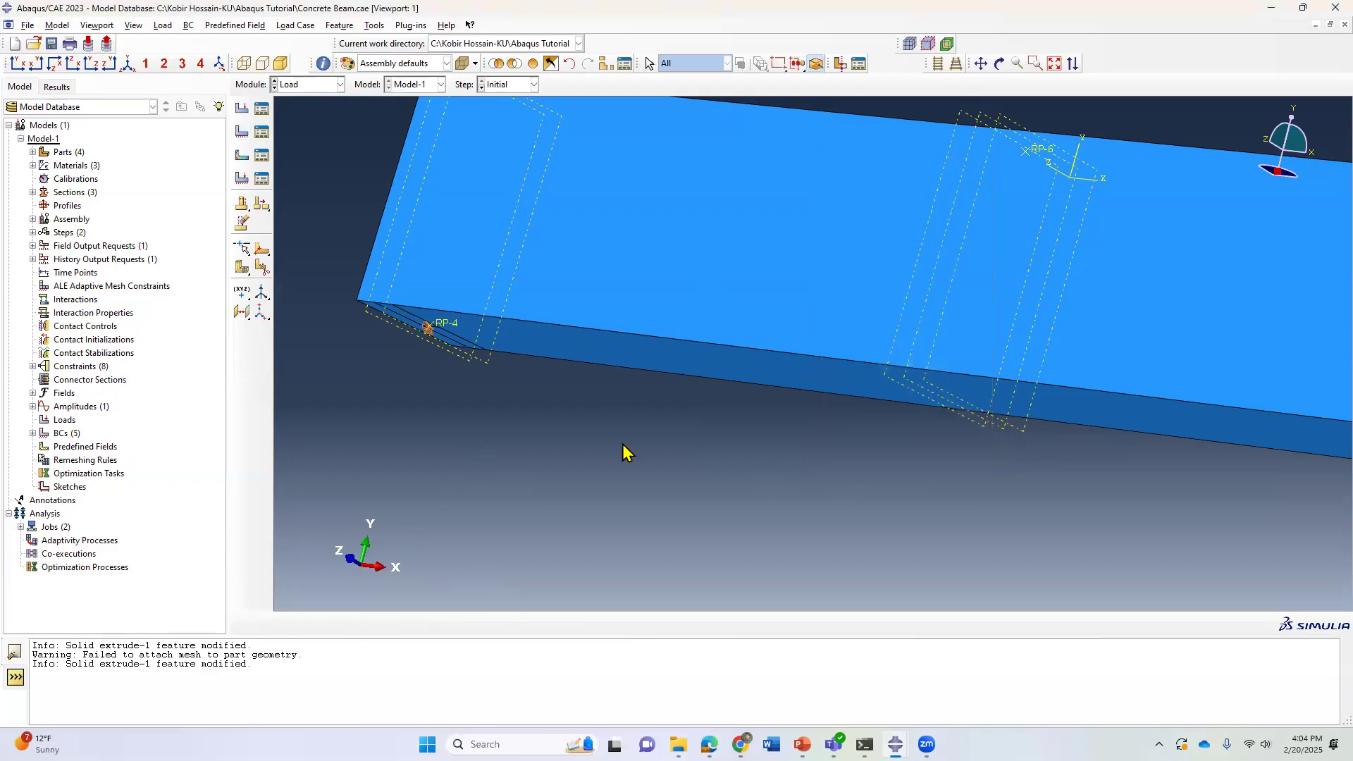
Step: Start a Displacement/Rotation boundary condition named Right Support BC in the Initial step for the +X end support
{"action": "scroll", "coordinate": [395, 419], "scroll_direction": "down", "scroll_amount": 1}
{"action": "scroll", "coordinate": [985, 453], "scroll_direction": "down", "scroll_amount": 2}
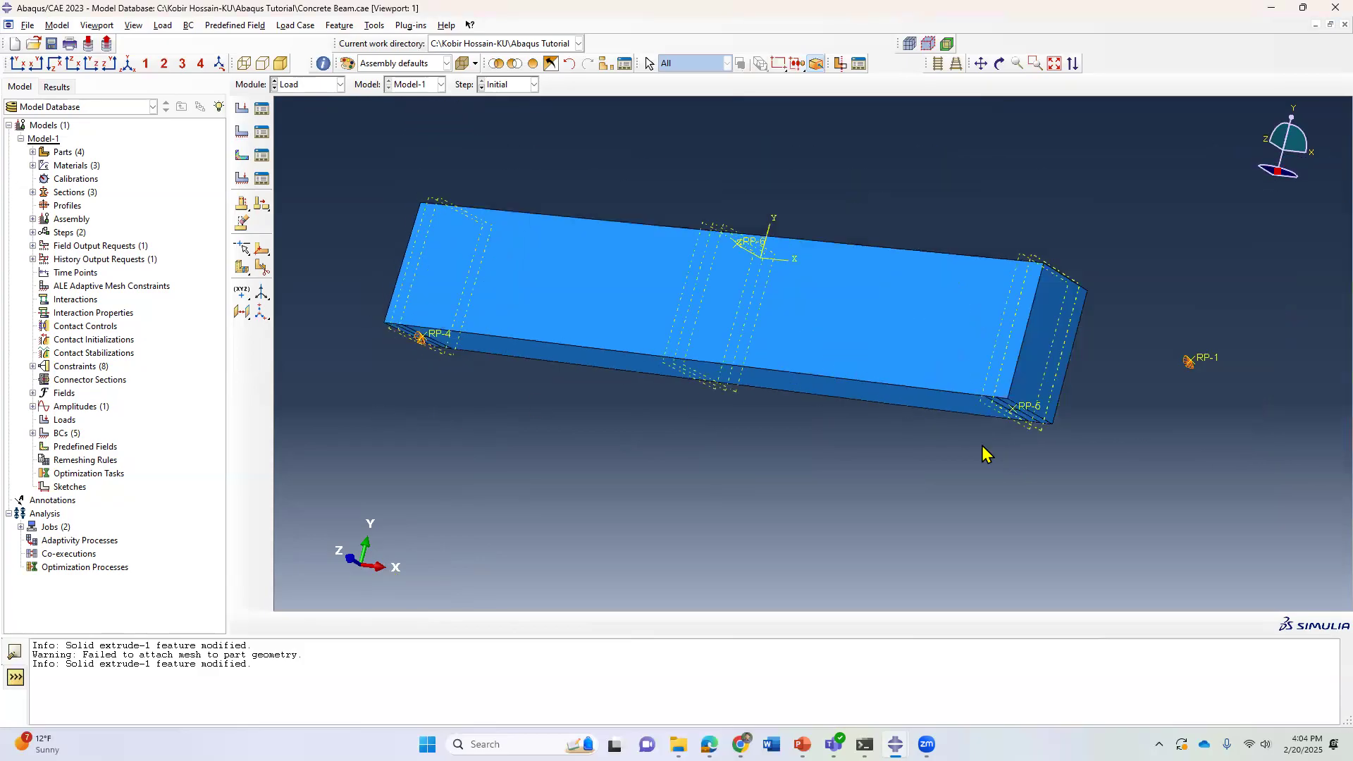
{"action": "scroll", "coordinate": [1015, 444], "scroll_direction": "up", "scroll_amount": 3}
{"action": "scroll", "coordinate": [941, 427], "scroll_direction": "up", "scroll_amount": 1}
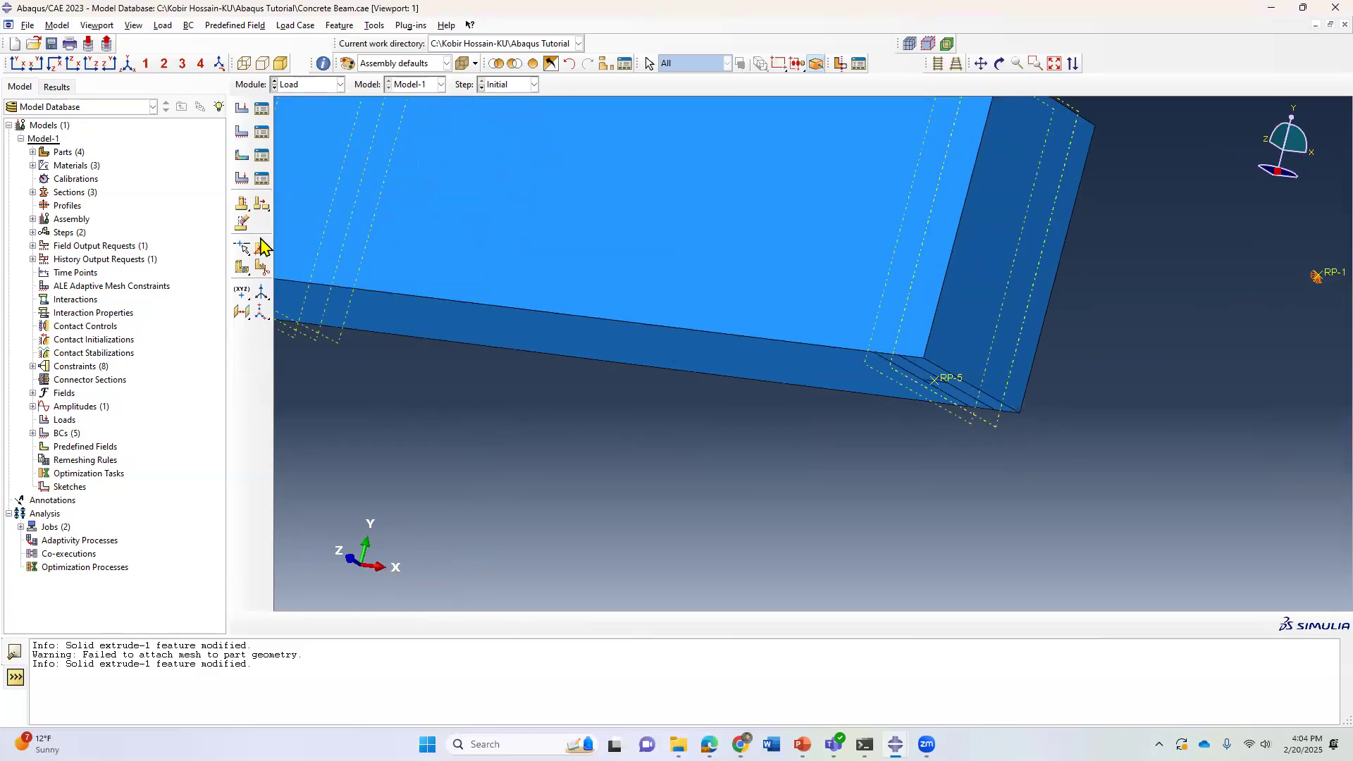
{"action": "left_click", "coordinate": [242, 132]}
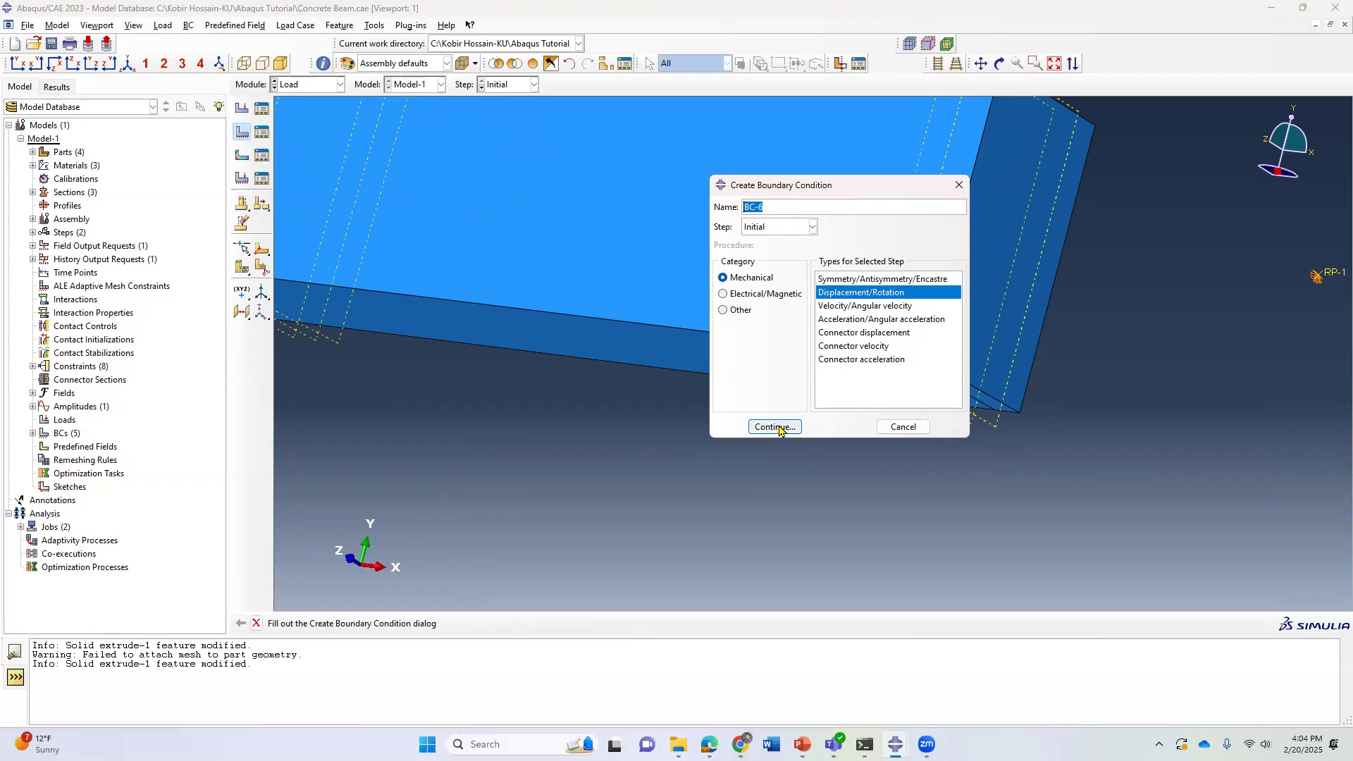
{"action": "type", "text": "Right Support"}
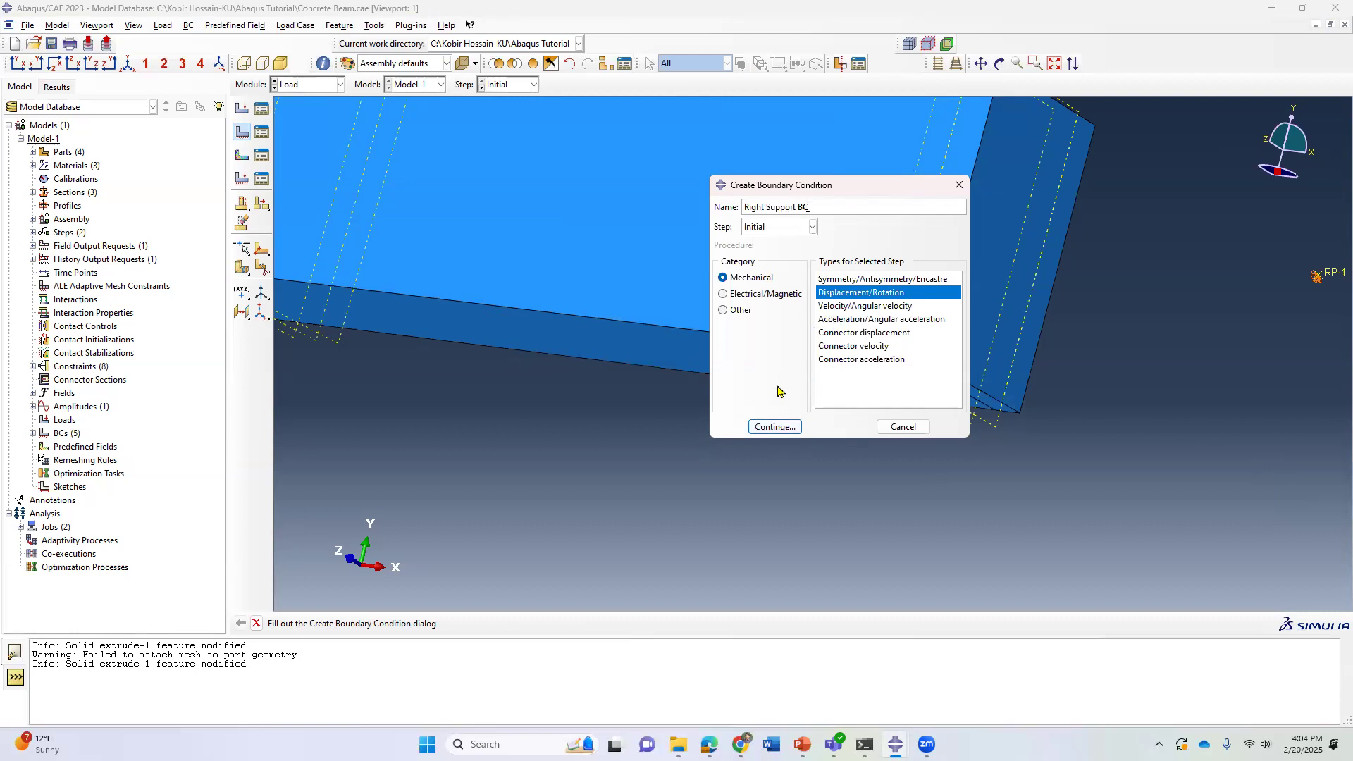
{"action": "left_click", "coordinate": [780, 428]}
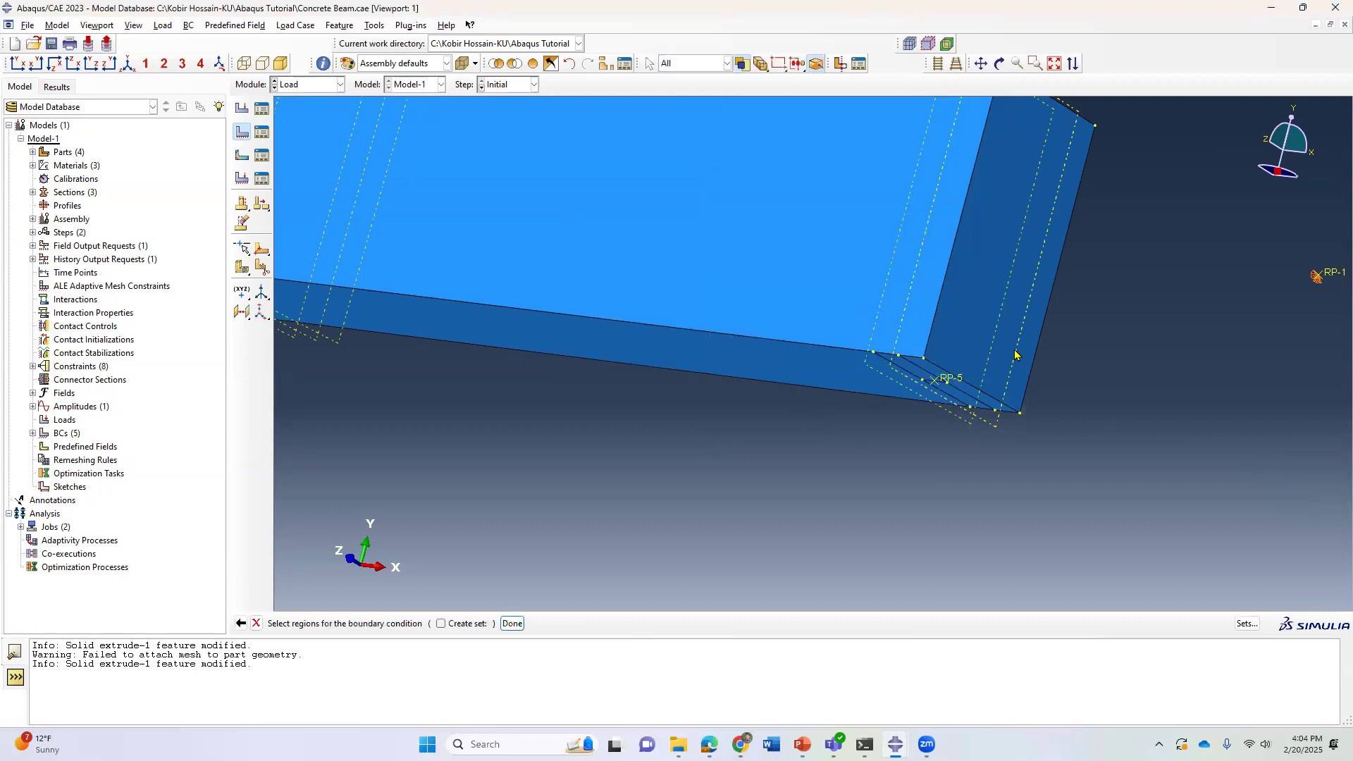
Step: Apply the boundary condition to RP-5, constraining only U2
{"action": "left_click", "coordinate": [513, 623]}
{"action": "left_click", "coordinate": [823, 285]}
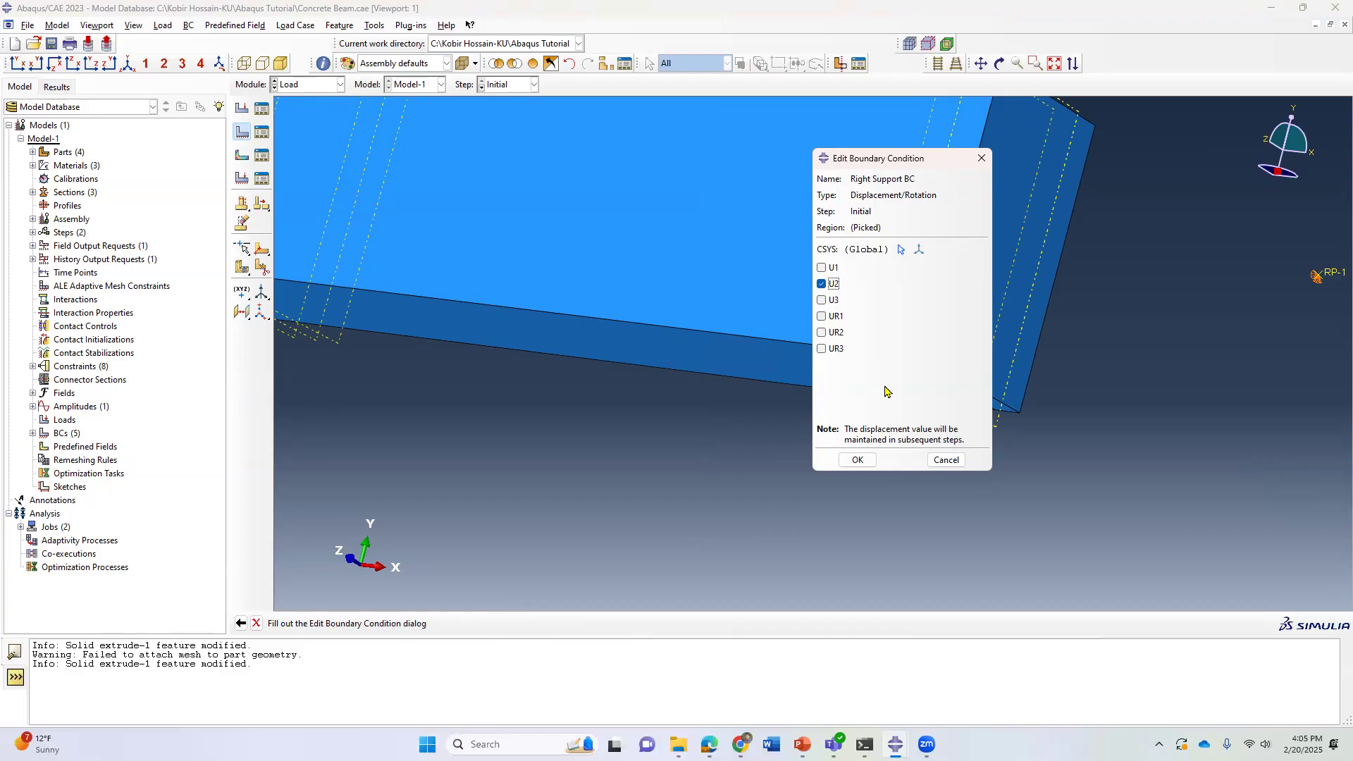
{"action": "left_click", "coordinate": [857, 460]}
{"action": "scroll", "coordinate": [1068, 465], "scroll_direction": "down", "scroll_amount": 2}
{"action": "scroll", "coordinate": [1114, 425], "scroll_direction": "down", "scroll_amount": 3}
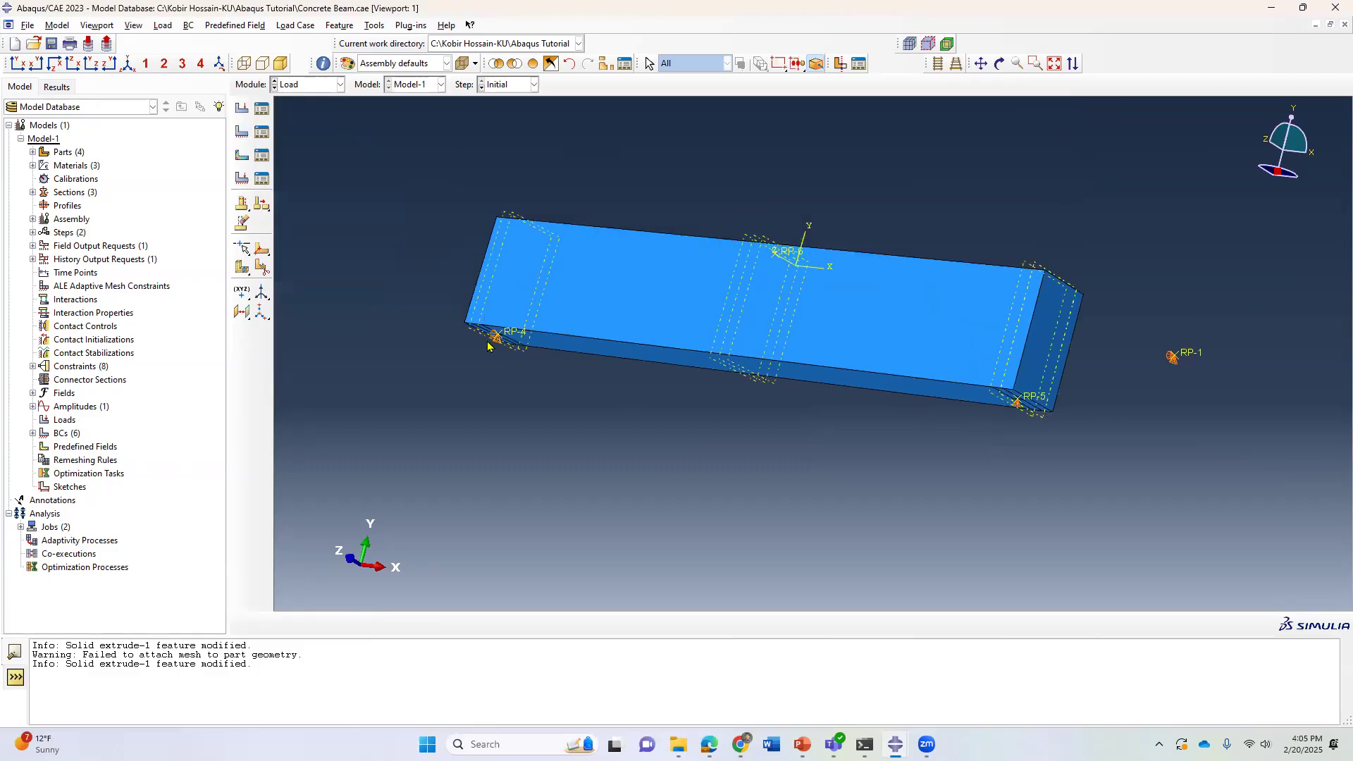
{"action": "left_click", "coordinate": [128, 63]}
{"action": "scroll", "coordinate": [616, 229], "scroll_direction": "up", "scroll_amount": 5}
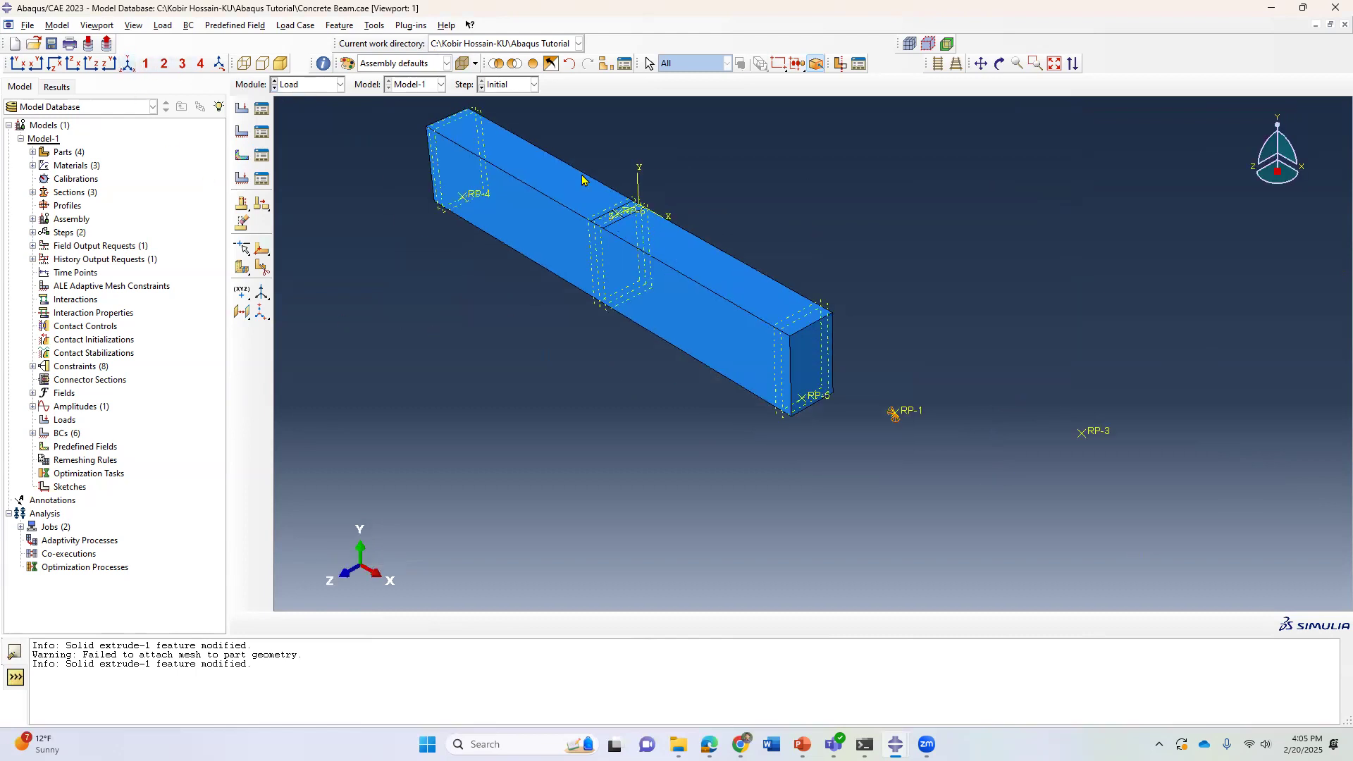
{"action": "scroll", "coordinate": [631, 203], "scroll_direction": "up", "scroll_amount": 2}
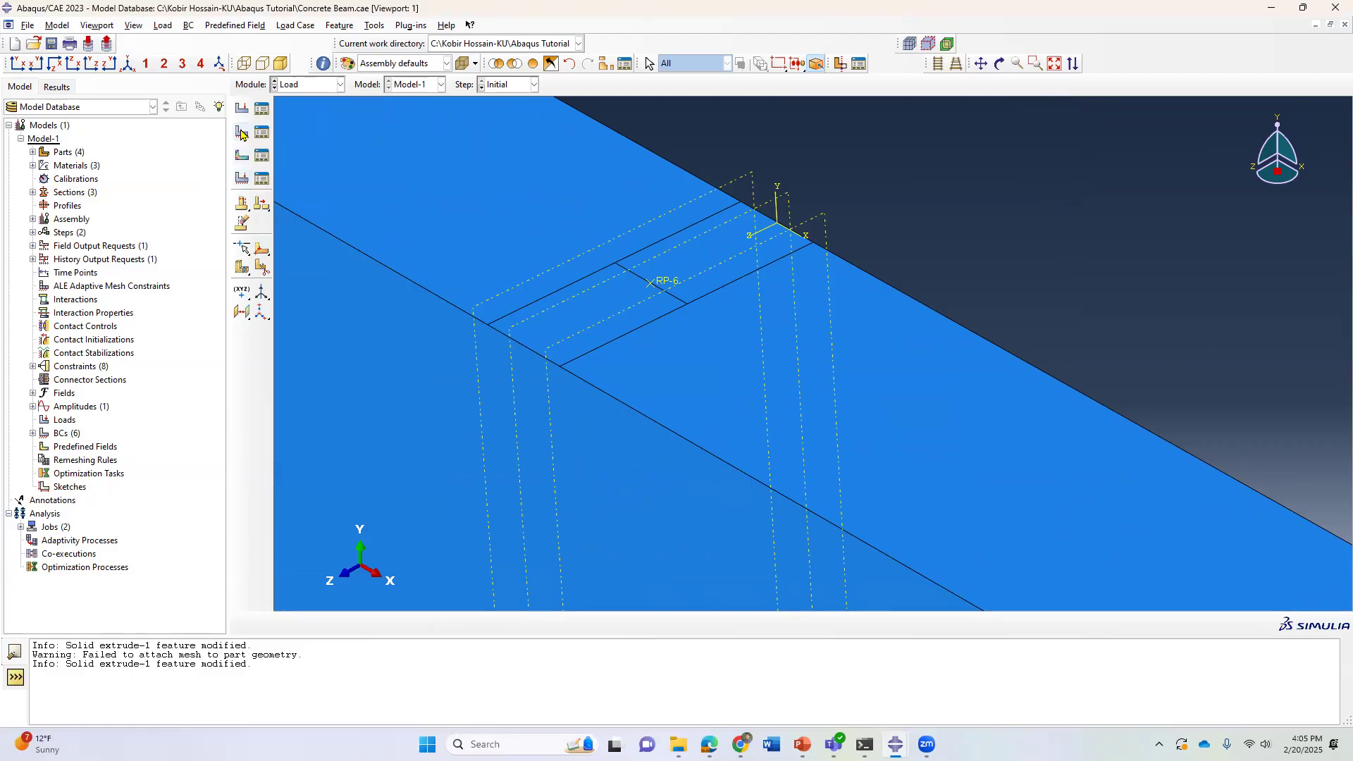
{"action": "left_click", "coordinate": [241, 132]}
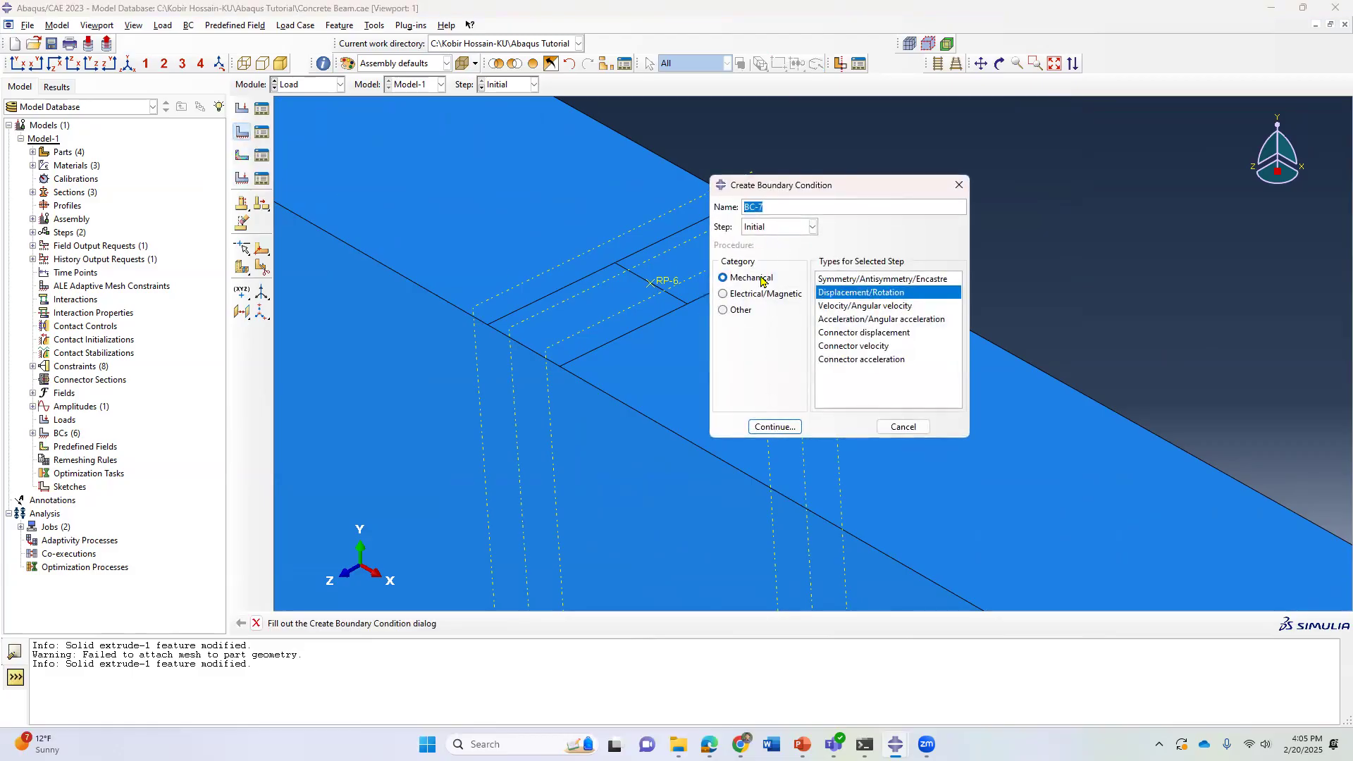
{"action": "type", "text": "Load"}
{"action": "key", "text": "Home"}
{"action": "type", "text": "Apply"}
{"action": "left_click", "coordinate": [776, 426]}
{"action": "left_click", "coordinate": [662, 284]}
{"action": "left_click", "coordinate": [512, 624]}
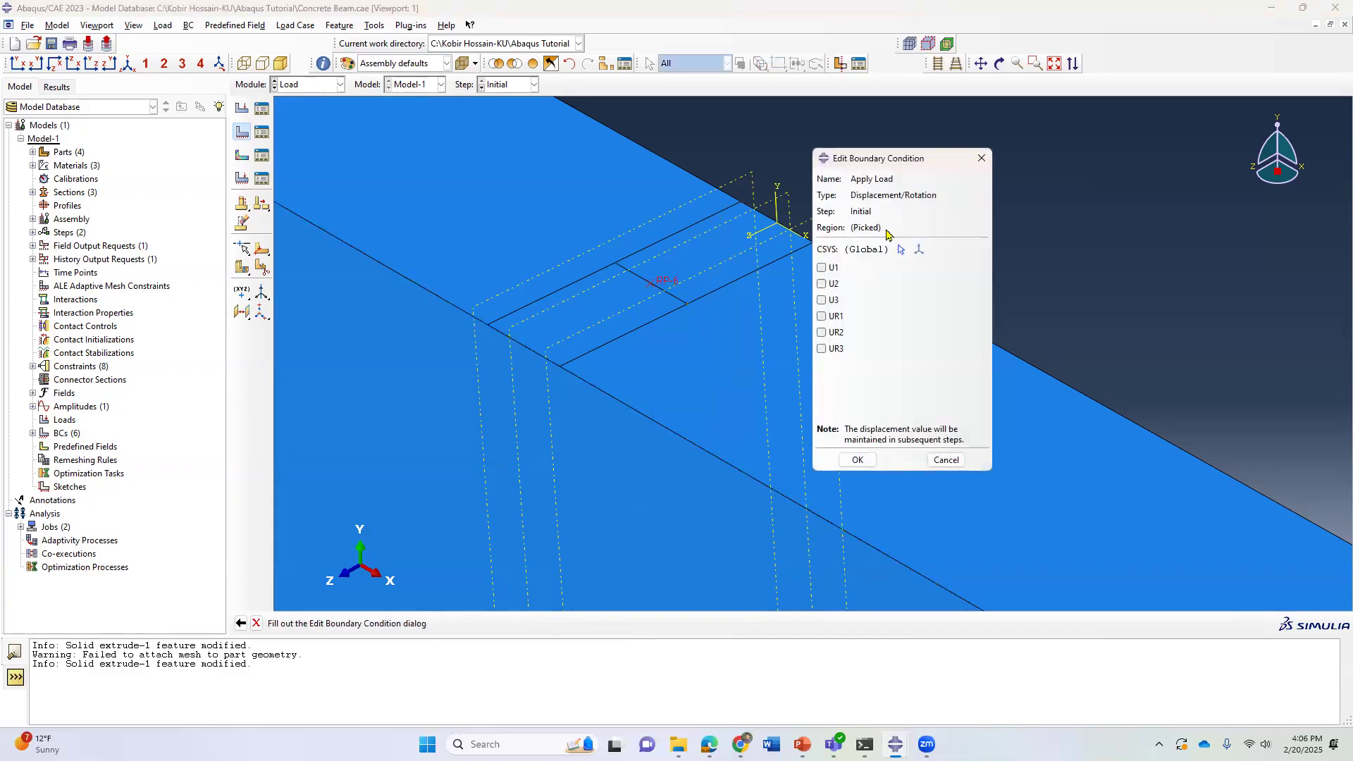
{"action": "left_click", "coordinate": [825, 285]}
{"action": "left_click", "coordinate": [945, 460]}
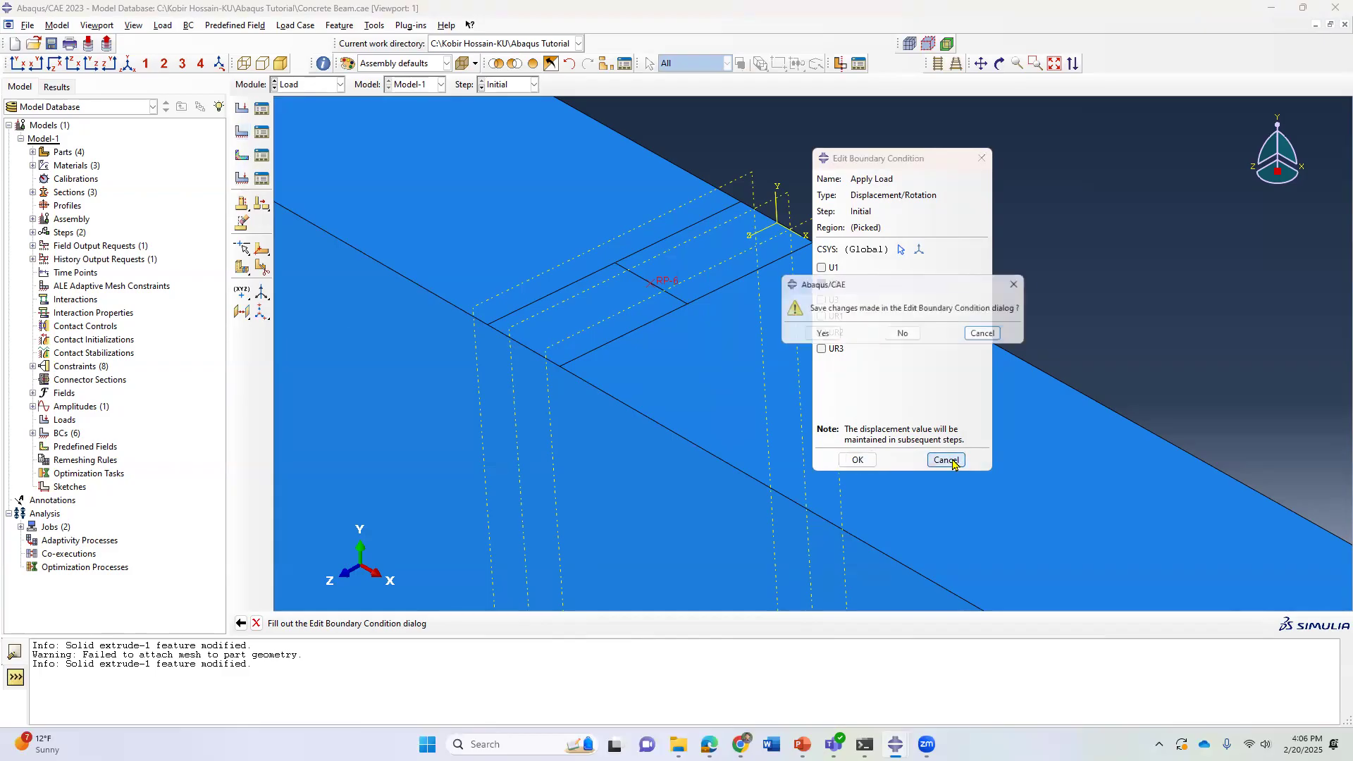
{"action": "left_click", "coordinate": [902, 334]}
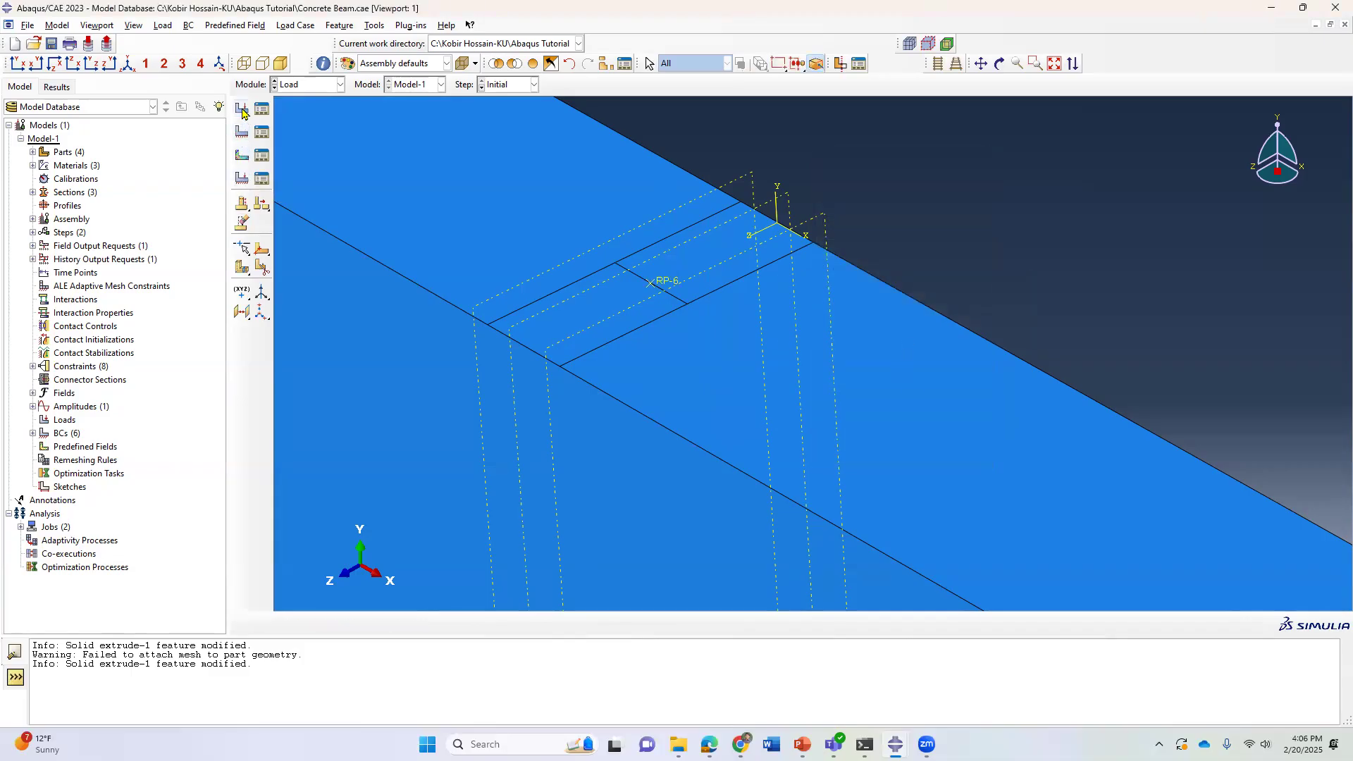
Step: Start a Displacement/Rotation boundary condition named BC-7 in Step-1 for the mid-span displacement load
{"action": "left_click", "coordinate": [261, 133]}
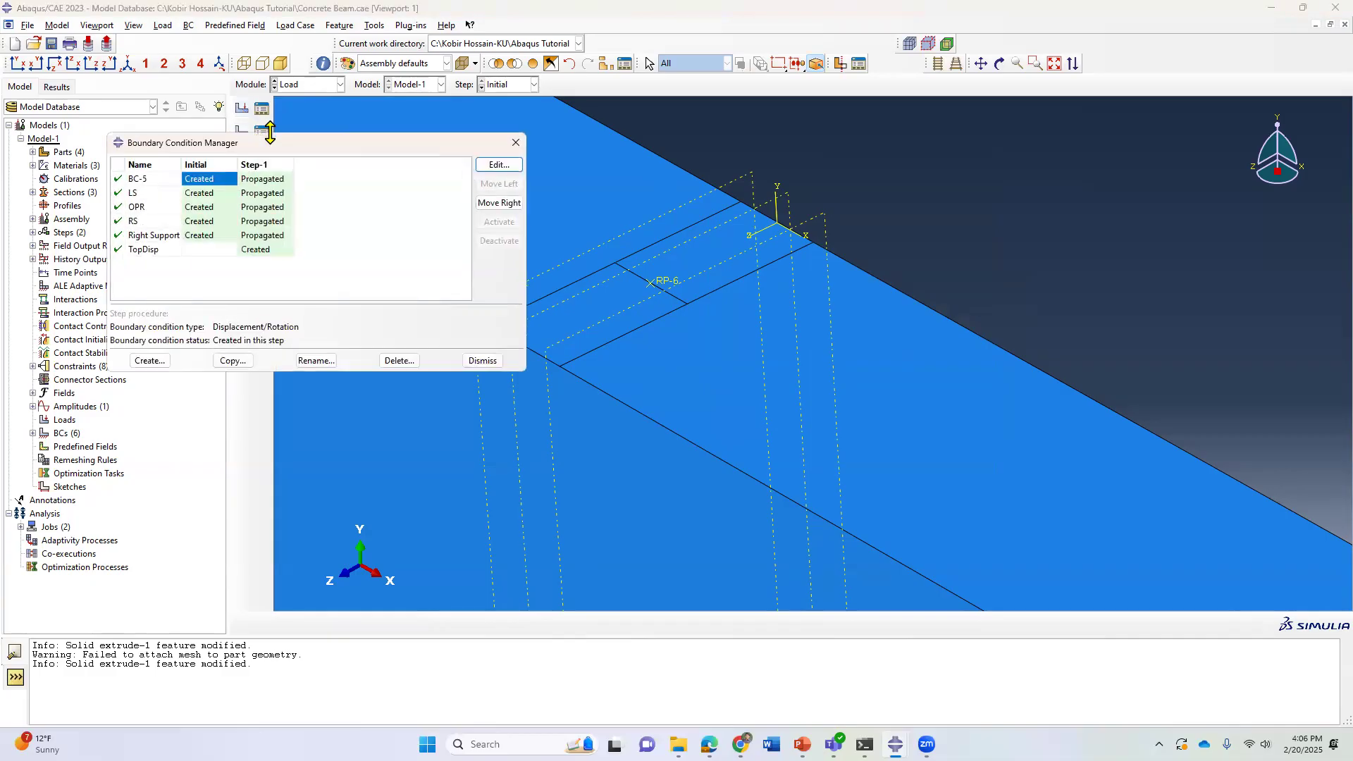
{"action": "left_click", "coordinate": [516, 142]}
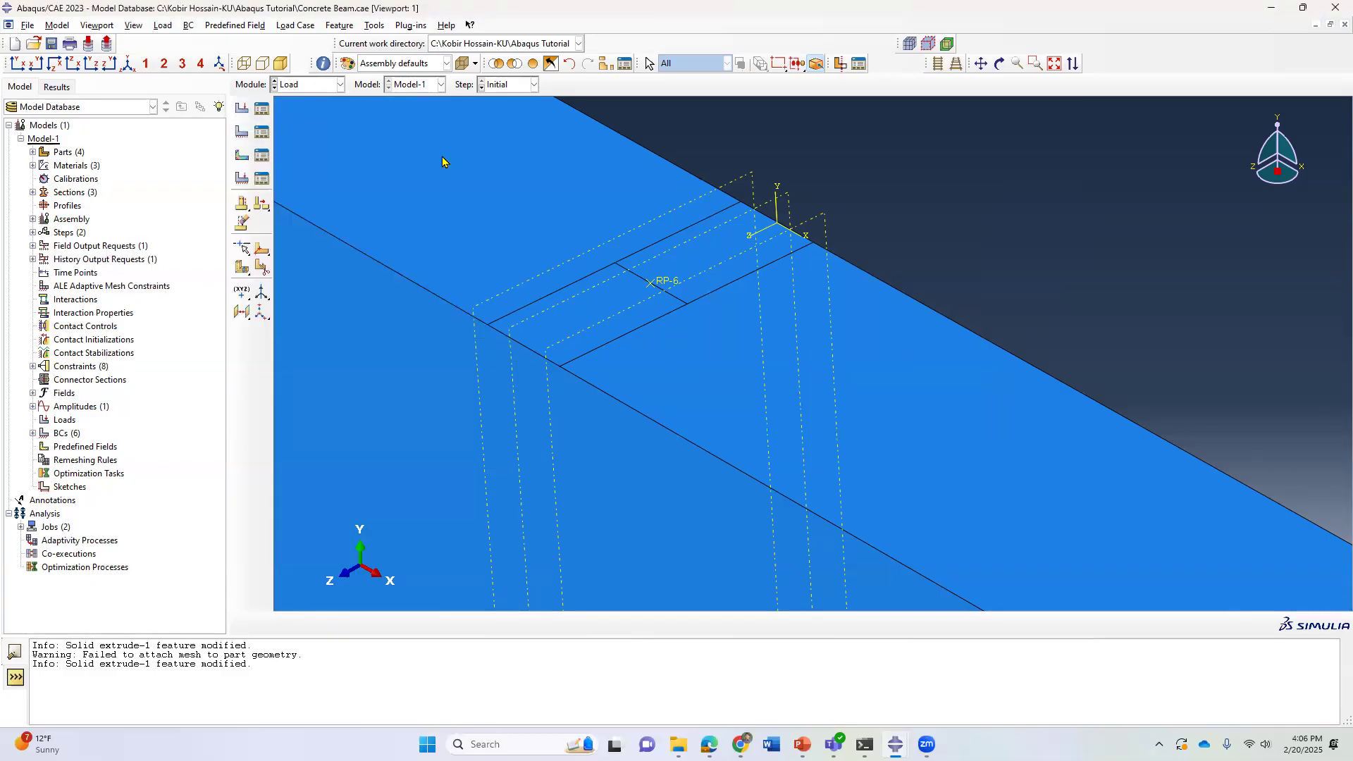
{"action": "left_click", "coordinate": [261, 133]}
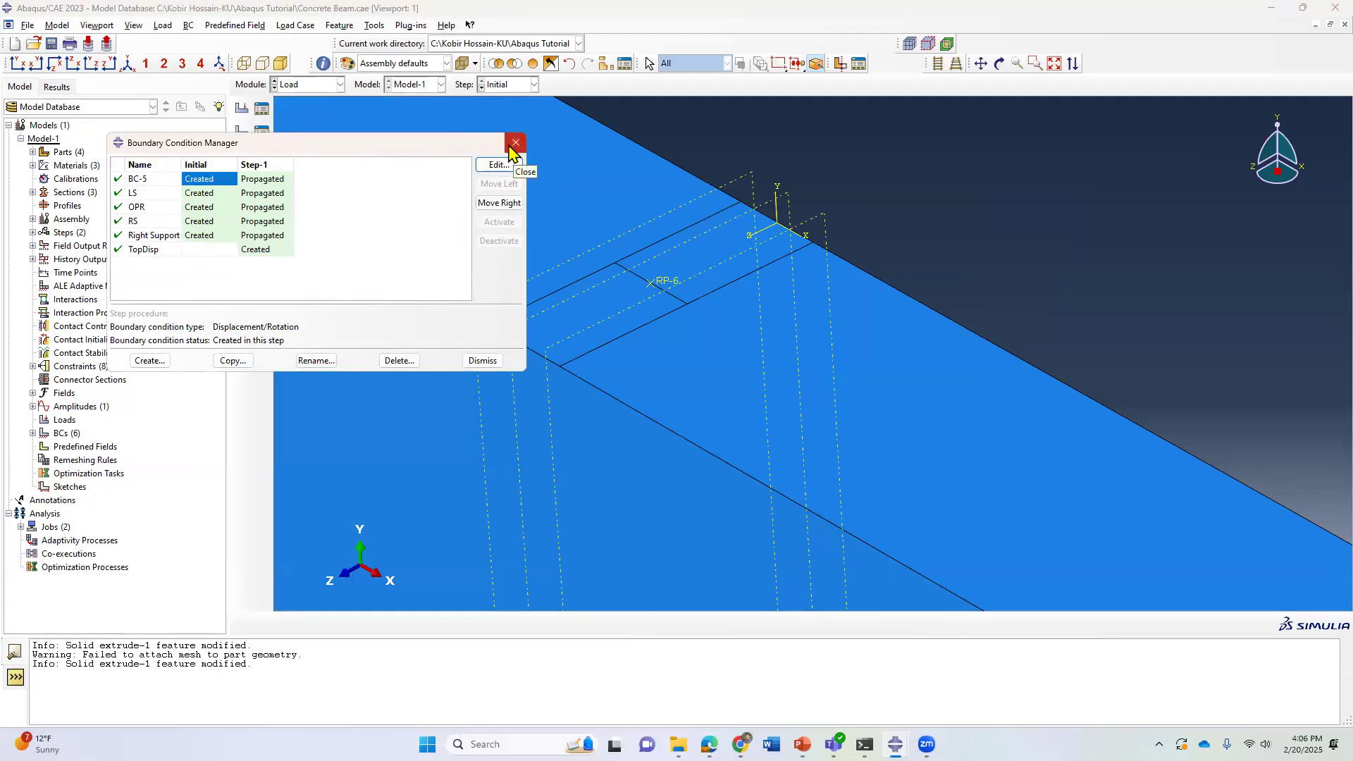
{"action": "left_click", "coordinate": [150, 360]}
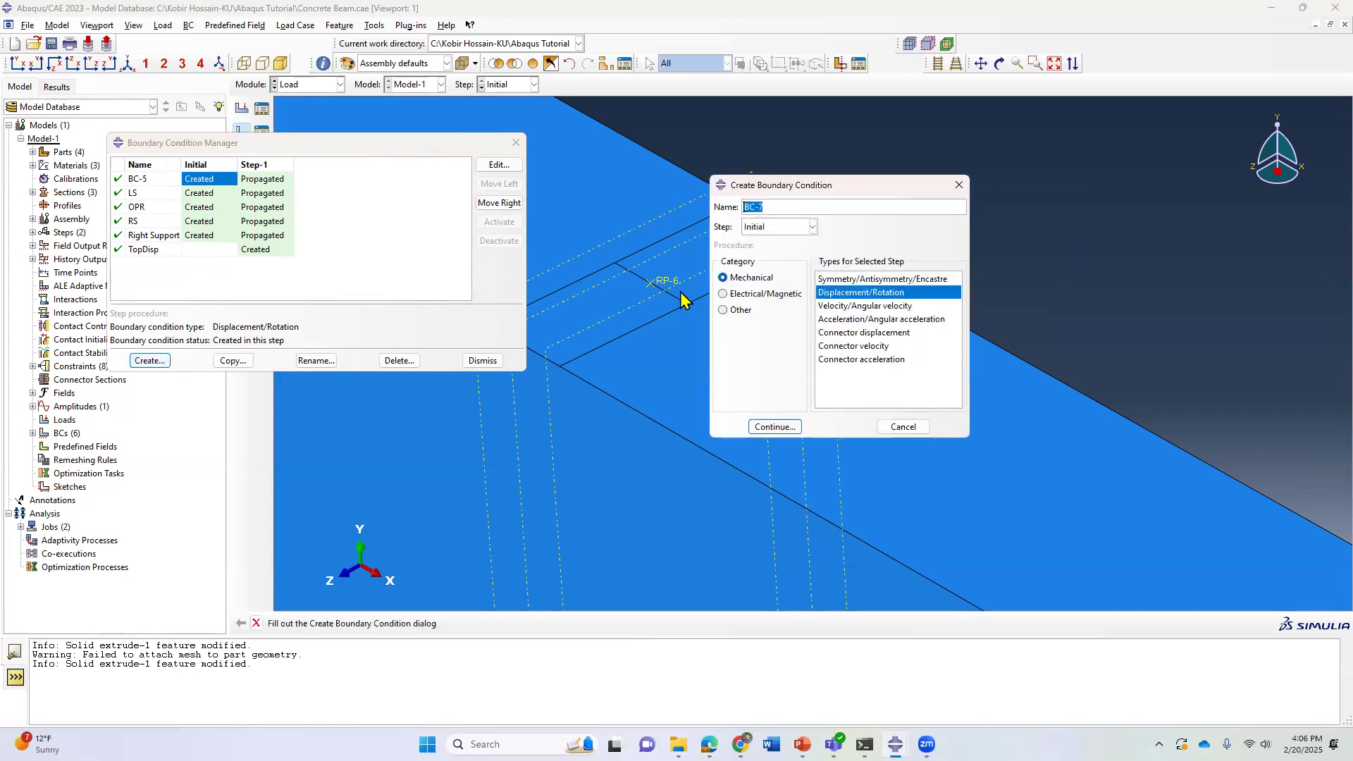
{"action": "left_click", "coordinate": [813, 226]}
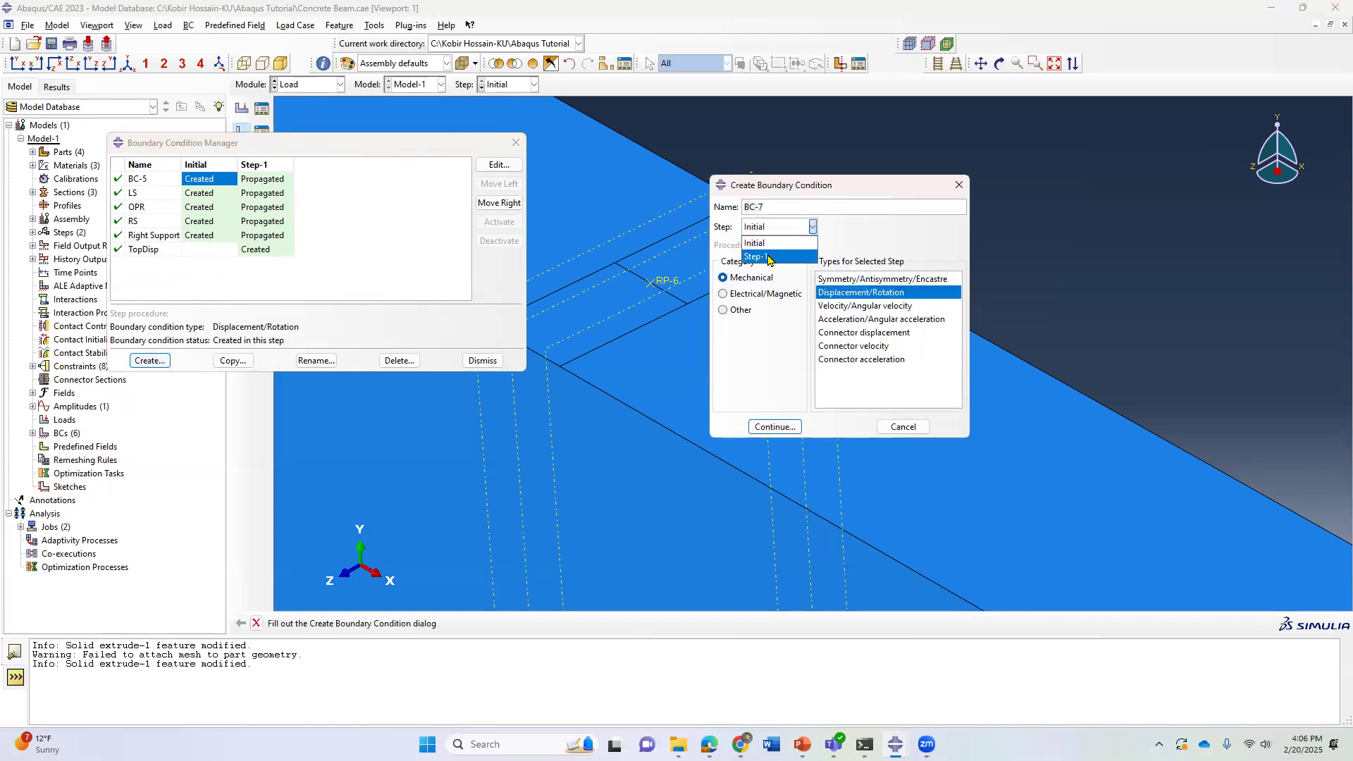
{"action": "left_click", "coordinate": [767, 257]}
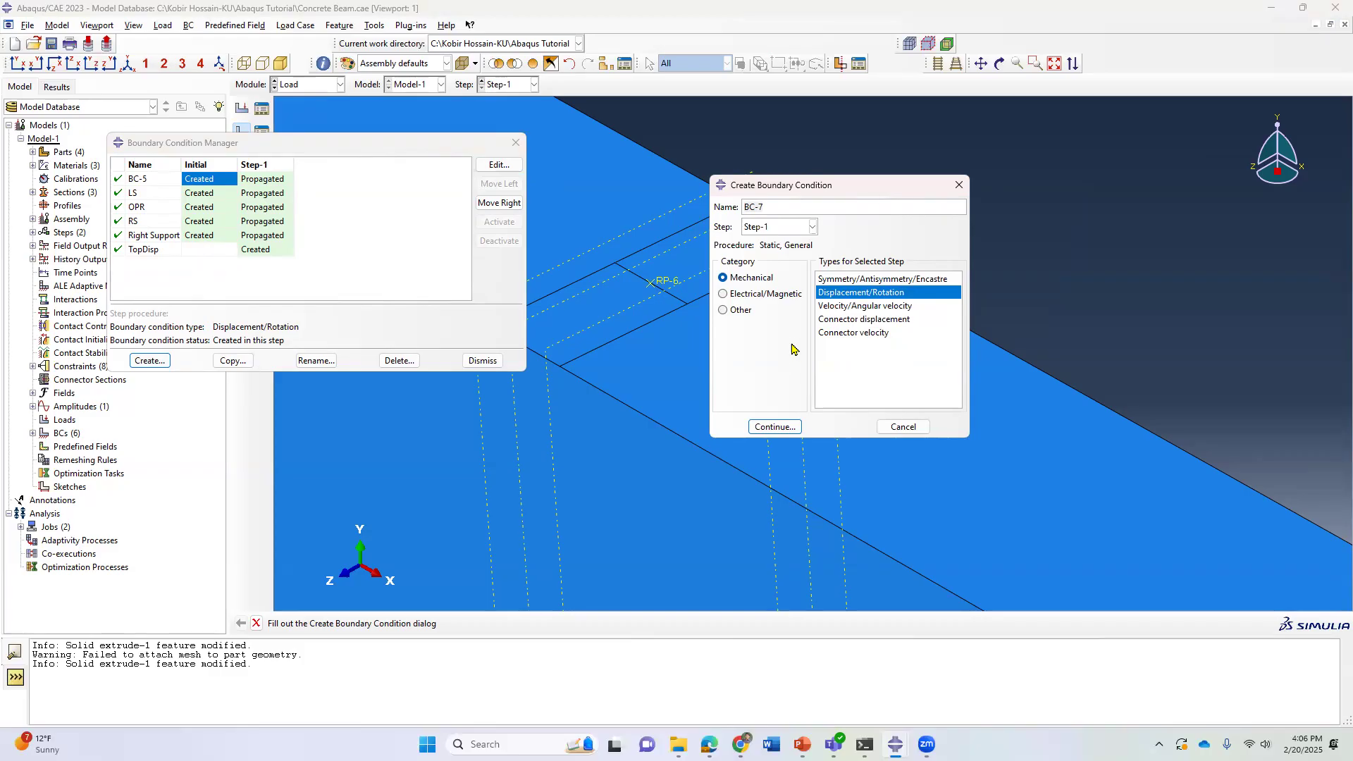
{"action": "left_click", "coordinate": [444, 150]}
{"action": "left_click_drag", "start_coordinate": [443, 150], "coordinate": [1105, 363]}
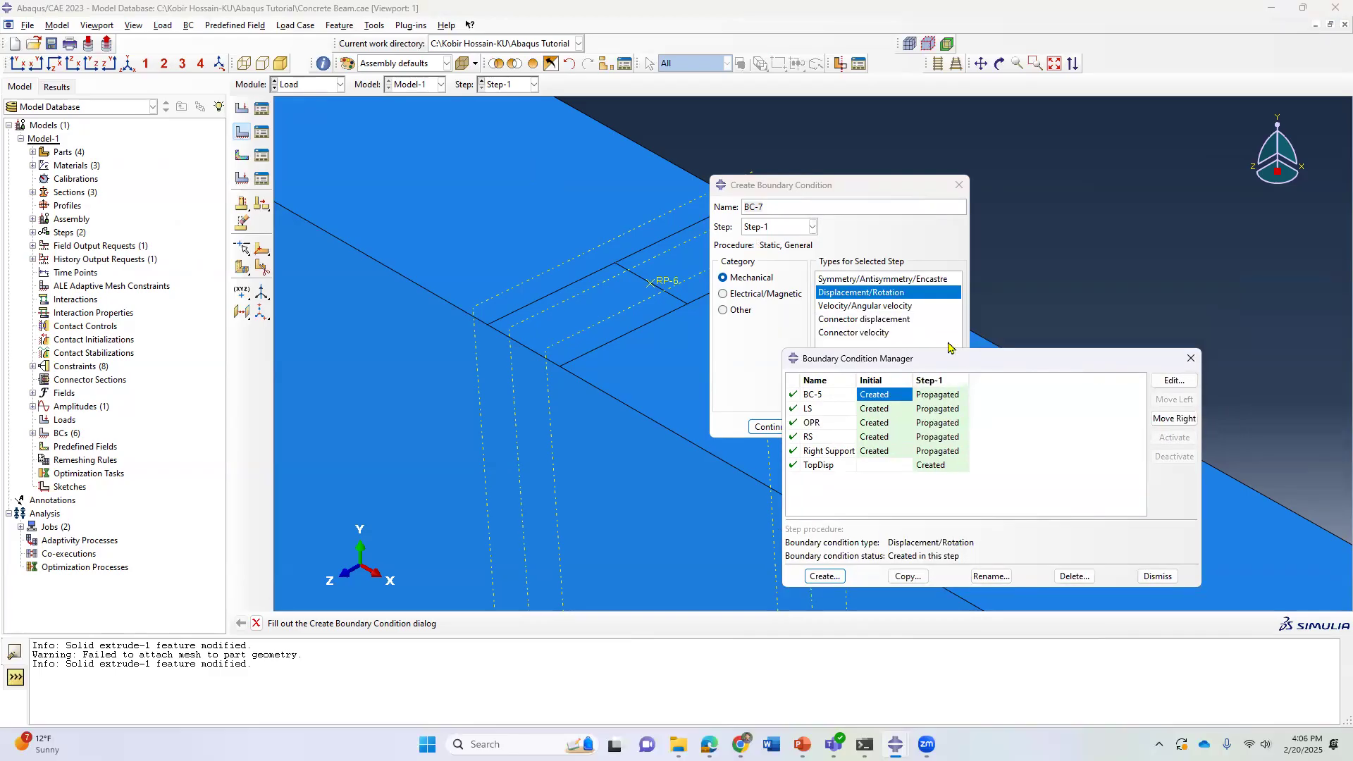
{"action": "left_click_drag", "start_coordinate": [887, 186], "coordinate": [878, 148]}
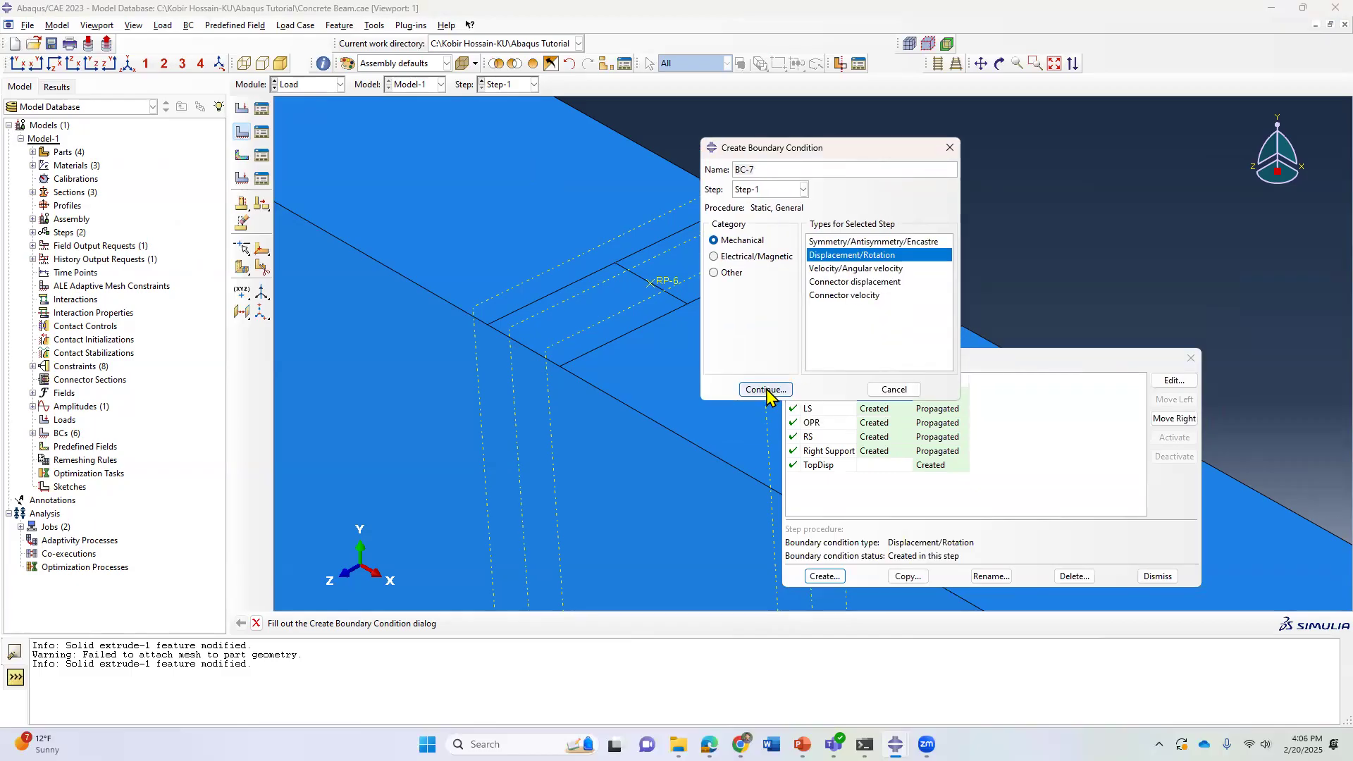
{"action": "left_click", "coordinate": [766, 391]}
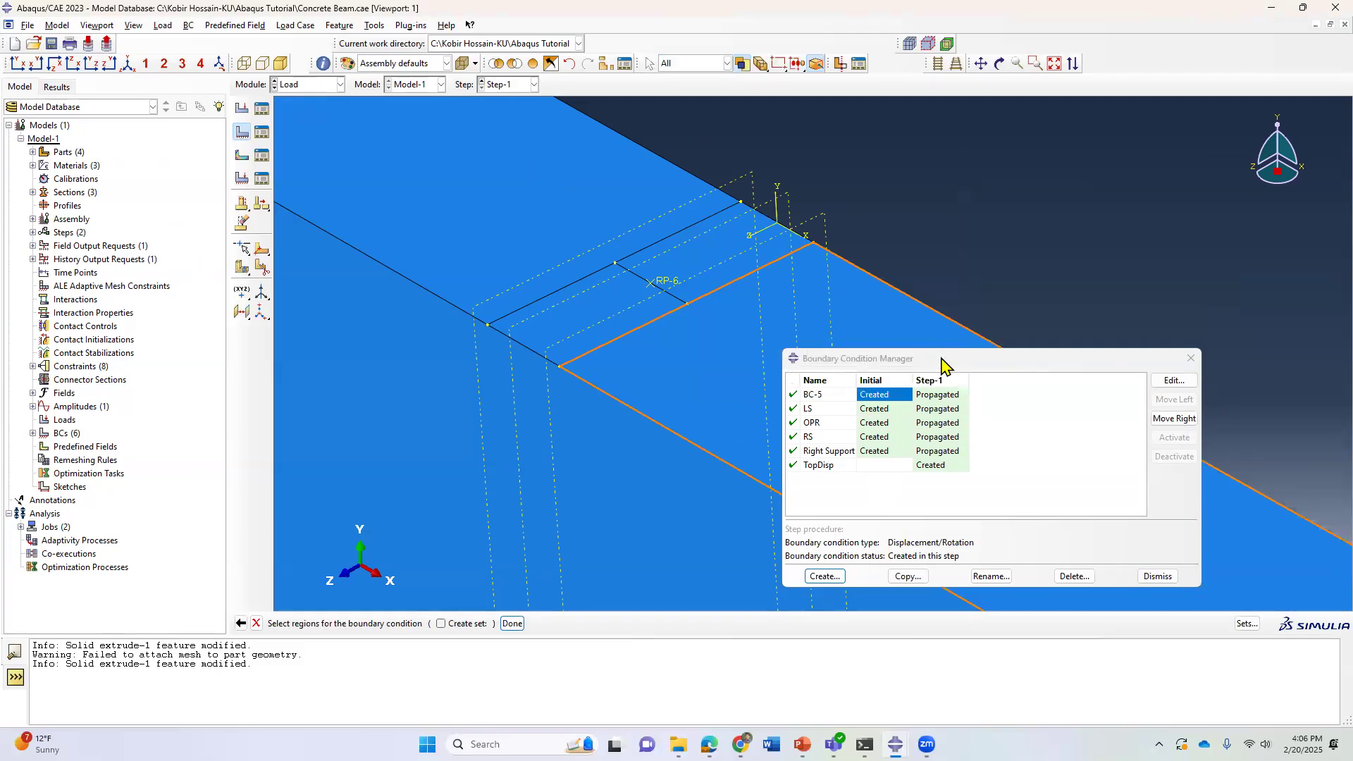
Step: Choose RP-6 on the beam's mid-span load strip as the boundary condition's region, without creating a set
{"action": "left_click_drag", "start_coordinate": [953, 365], "coordinate": [1045, 263]}
{"action": "left_click", "coordinate": [669, 285]}
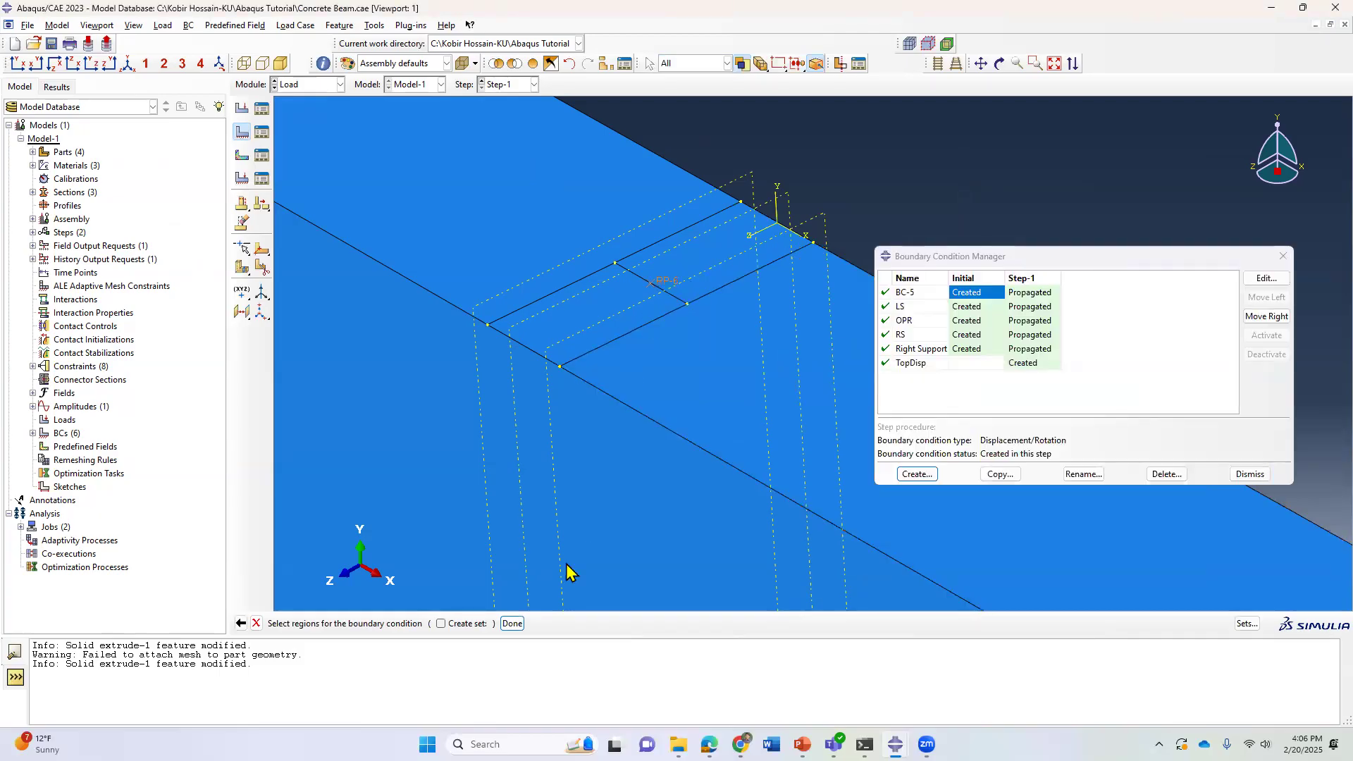
{"action": "left_click", "coordinate": [514, 623]}
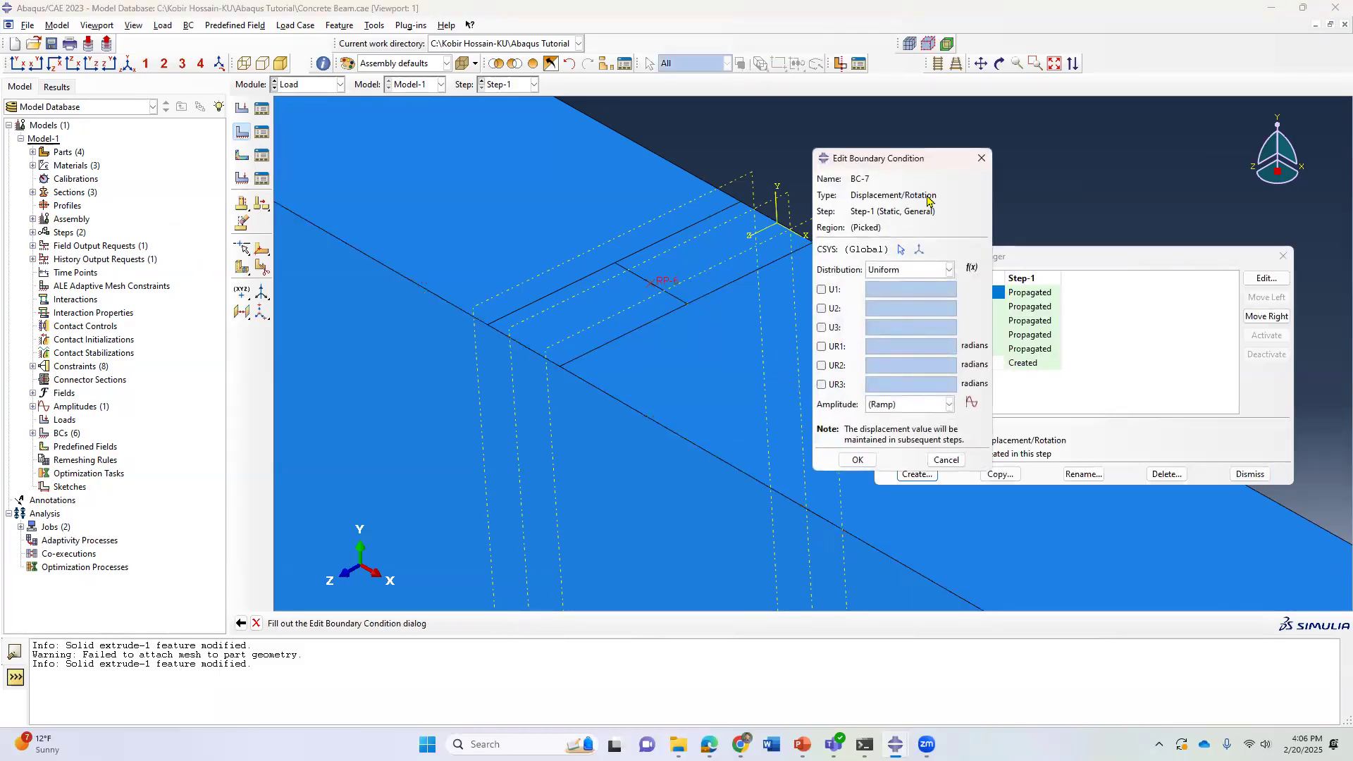
Step: Set only U2 to -50 at RP-6 with amplitude Amp-1, and accept the boundary condition
{"action": "left_click_drag", "start_coordinate": [935, 164], "coordinate": [1061, 195]}
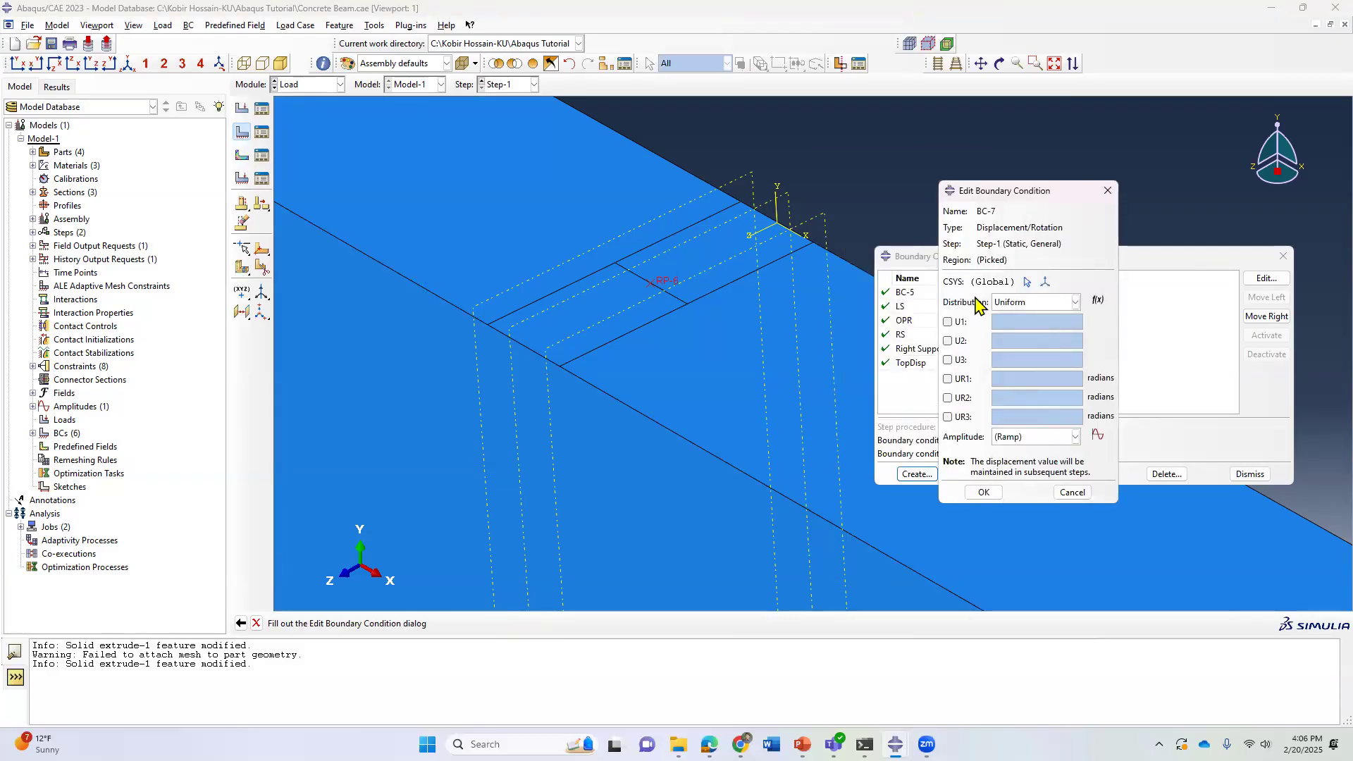
{"action": "left_click_drag", "start_coordinate": [1073, 197], "coordinate": [978, 193]}
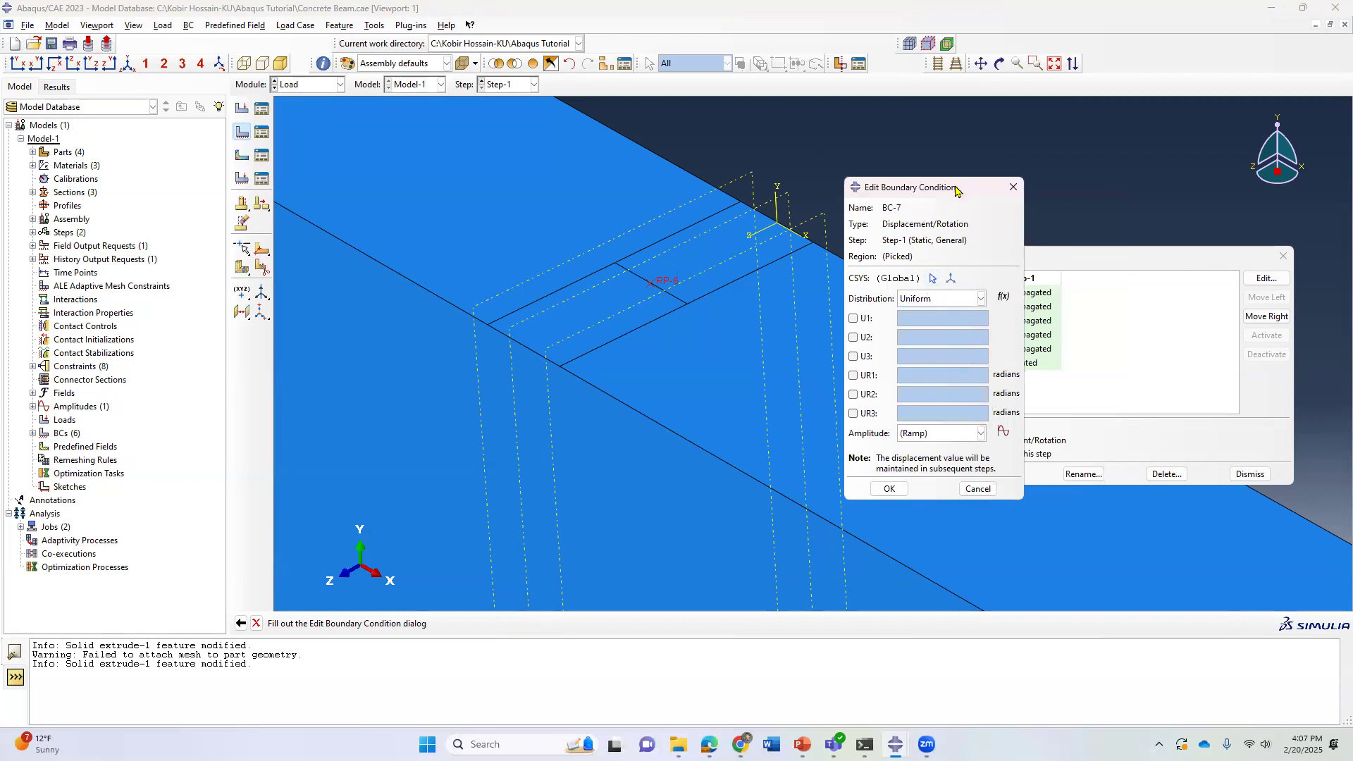
{"action": "left_click_drag", "start_coordinate": [956, 189], "coordinate": [950, 195]}
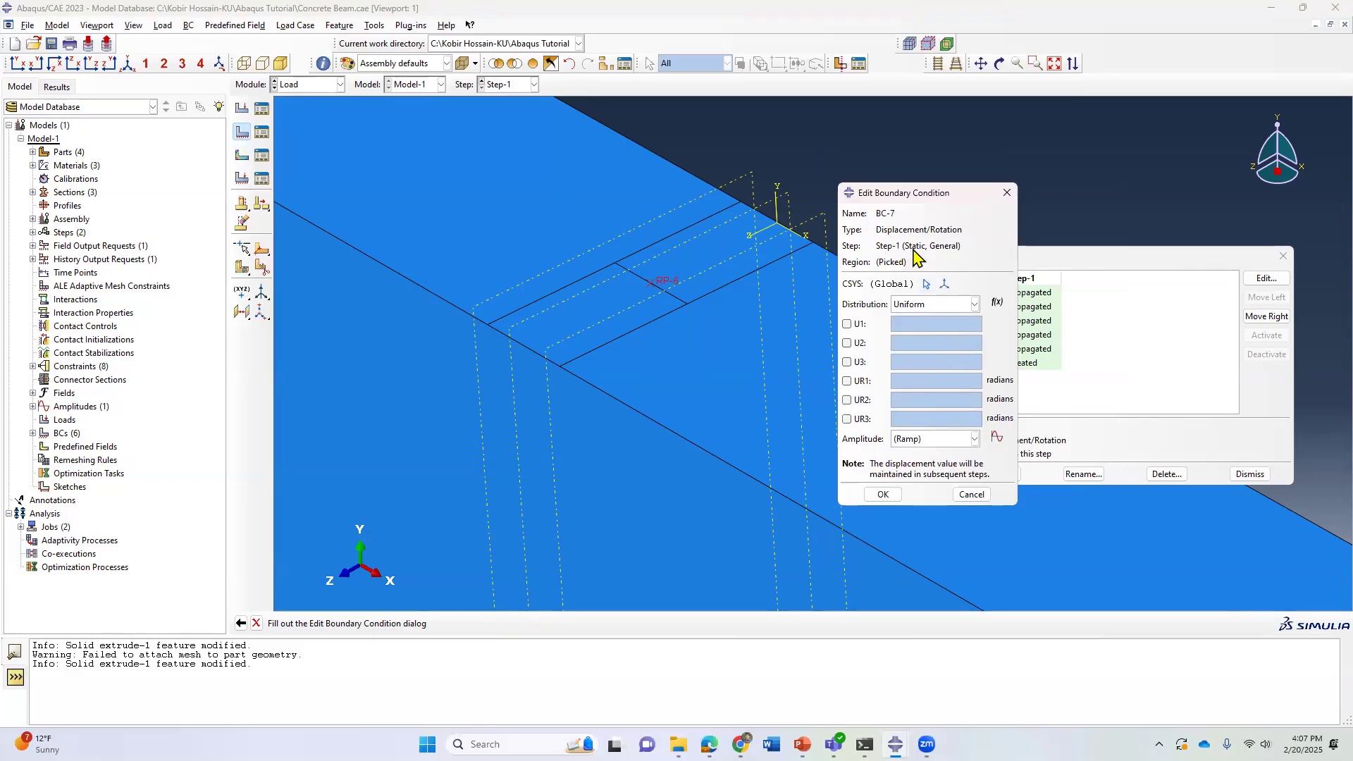
{"action": "left_click_drag", "start_coordinate": [939, 205], "coordinate": [784, 214]}
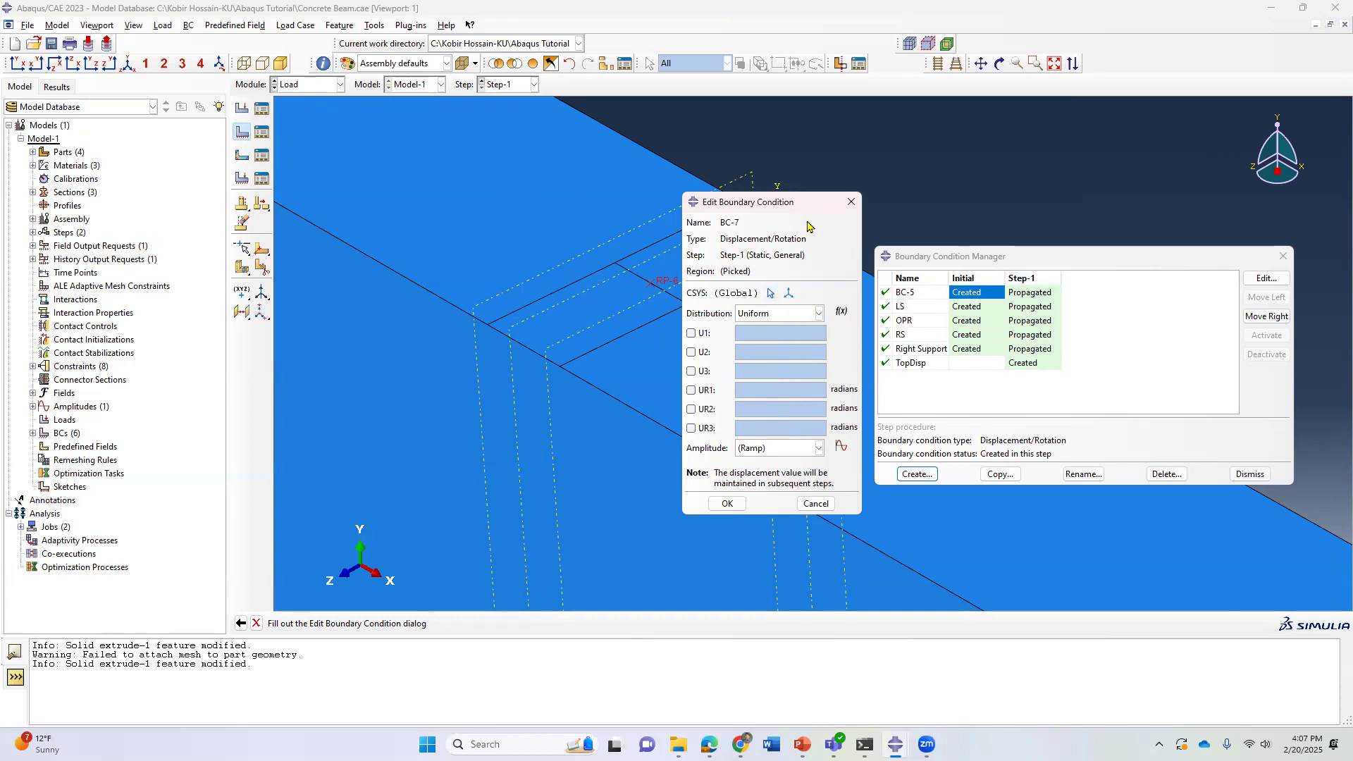
{"action": "left_click_drag", "start_coordinate": [814, 205], "coordinate": [888, 196]}
{"action": "left_click", "coordinate": [765, 343]}
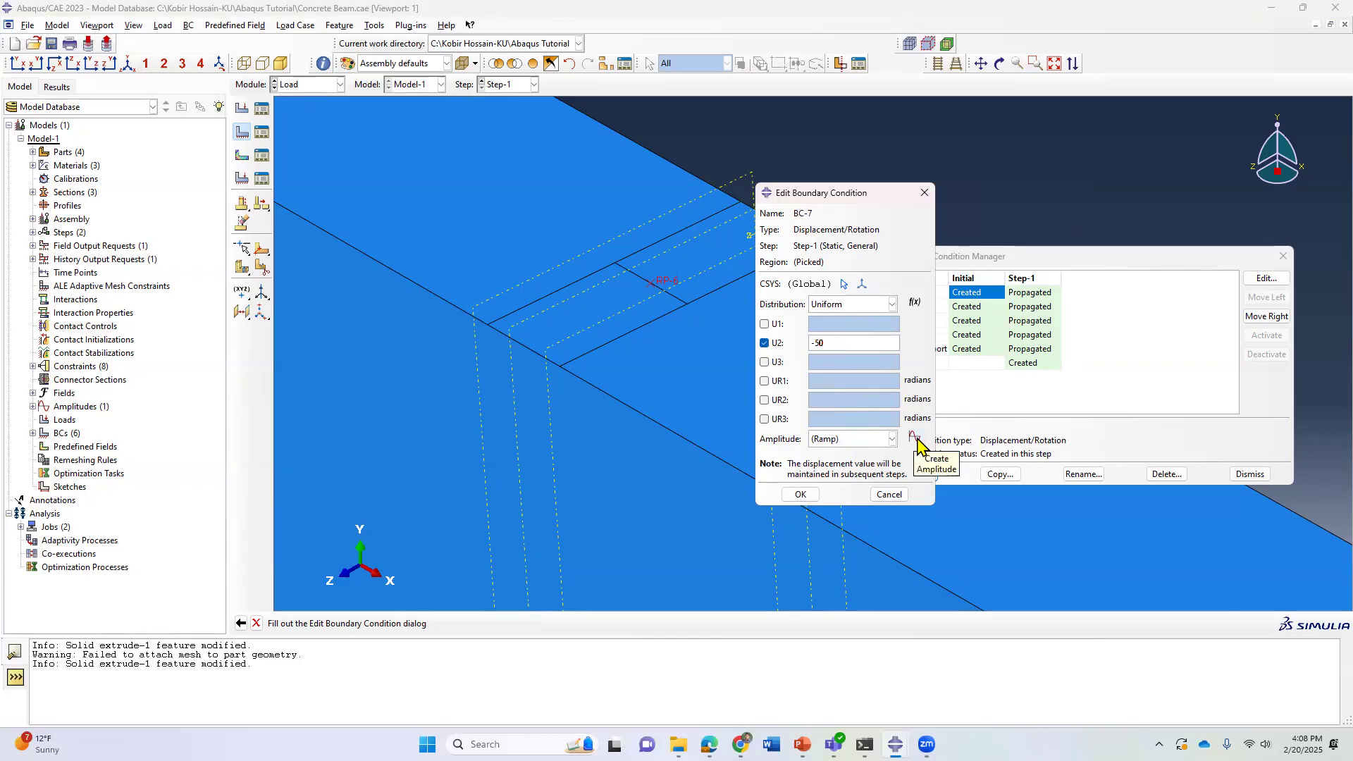
{"action": "left_click", "coordinate": [893, 439]}
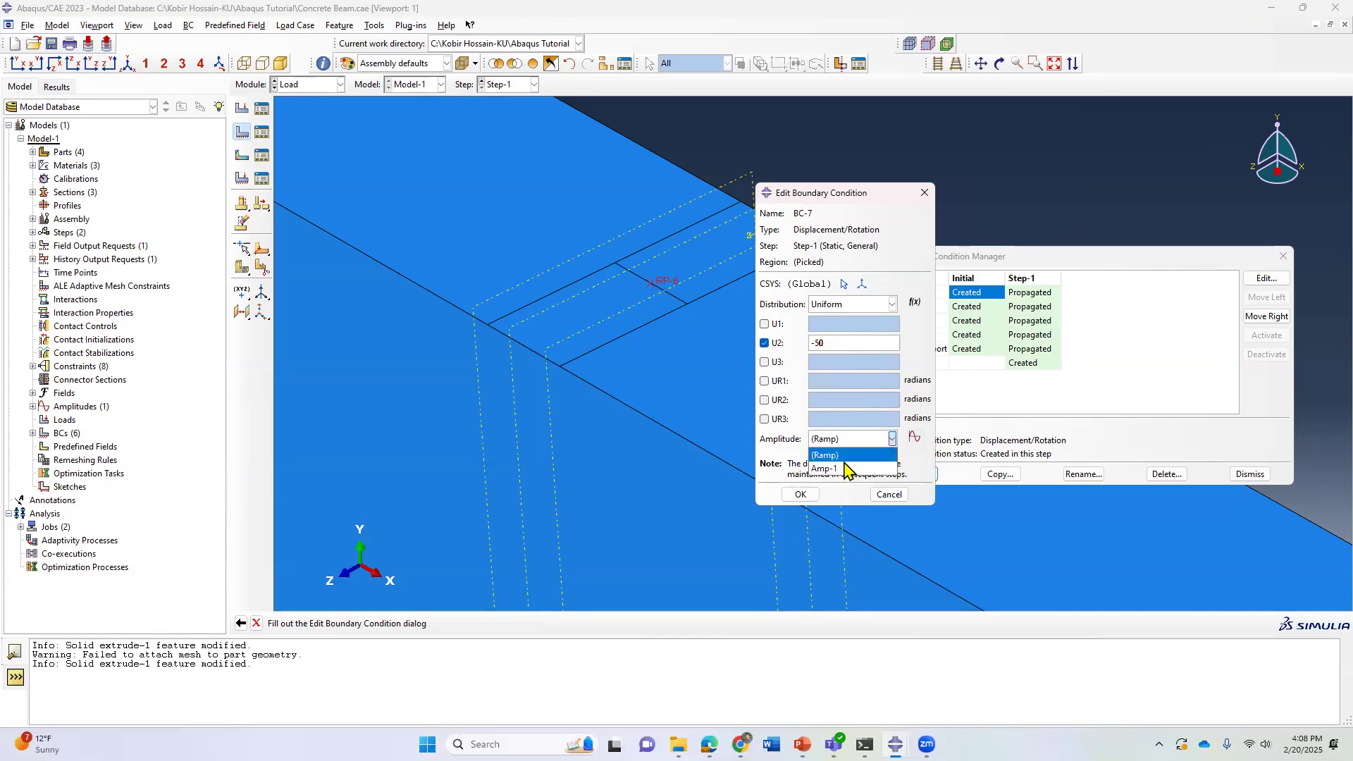
{"action": "left_click", "coordinate": [842, 470]}
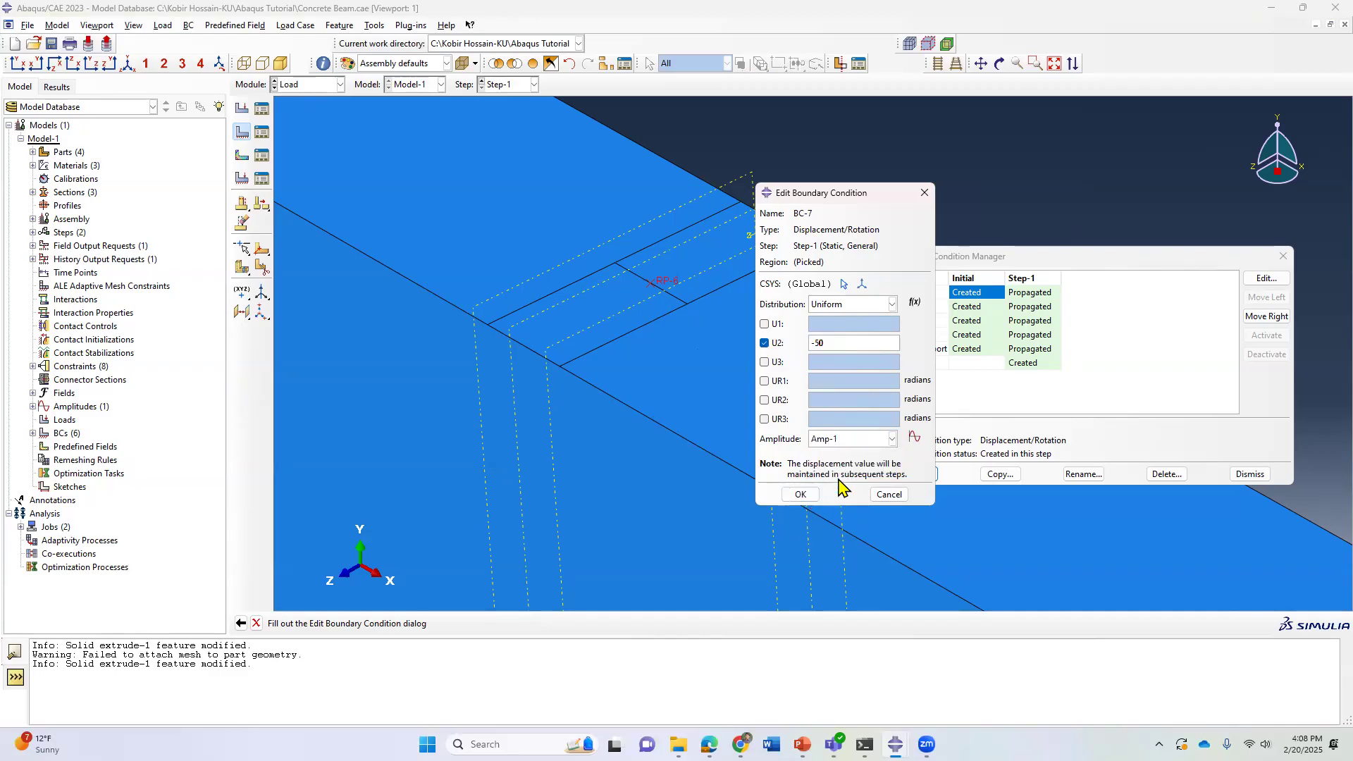
{"action": "left_click", "coordinate": [801, 494]}
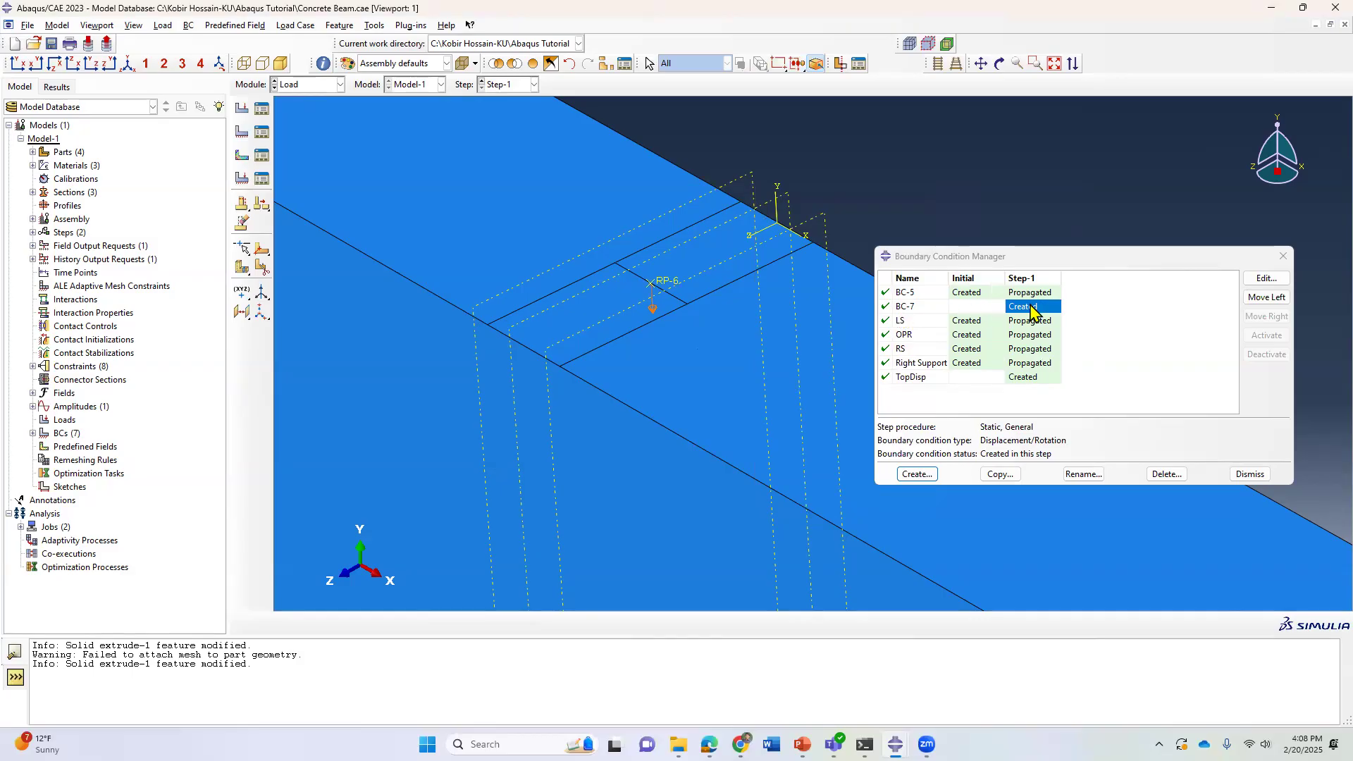
{"action": "left_click", "coordinate": [1251, 474]}
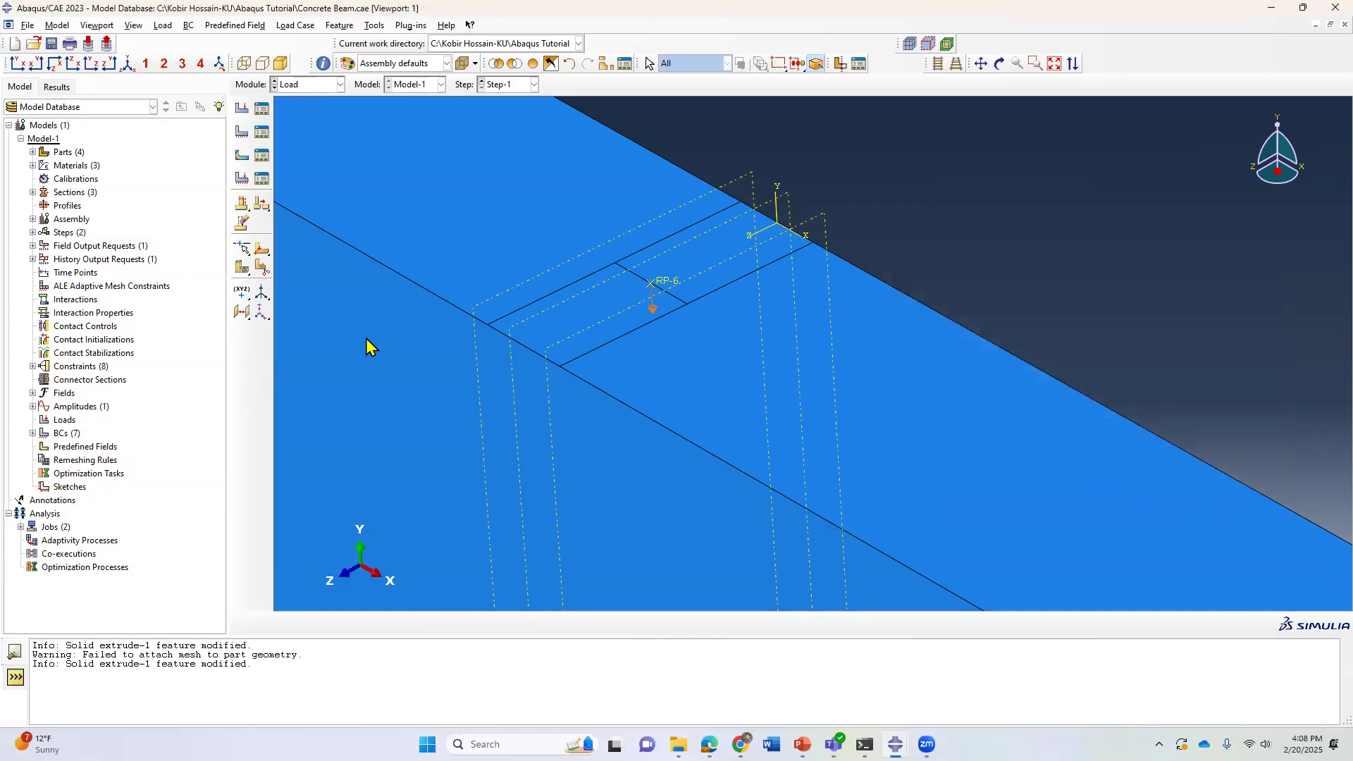
{"action": "left_click", "coordinate": [33, 406]}
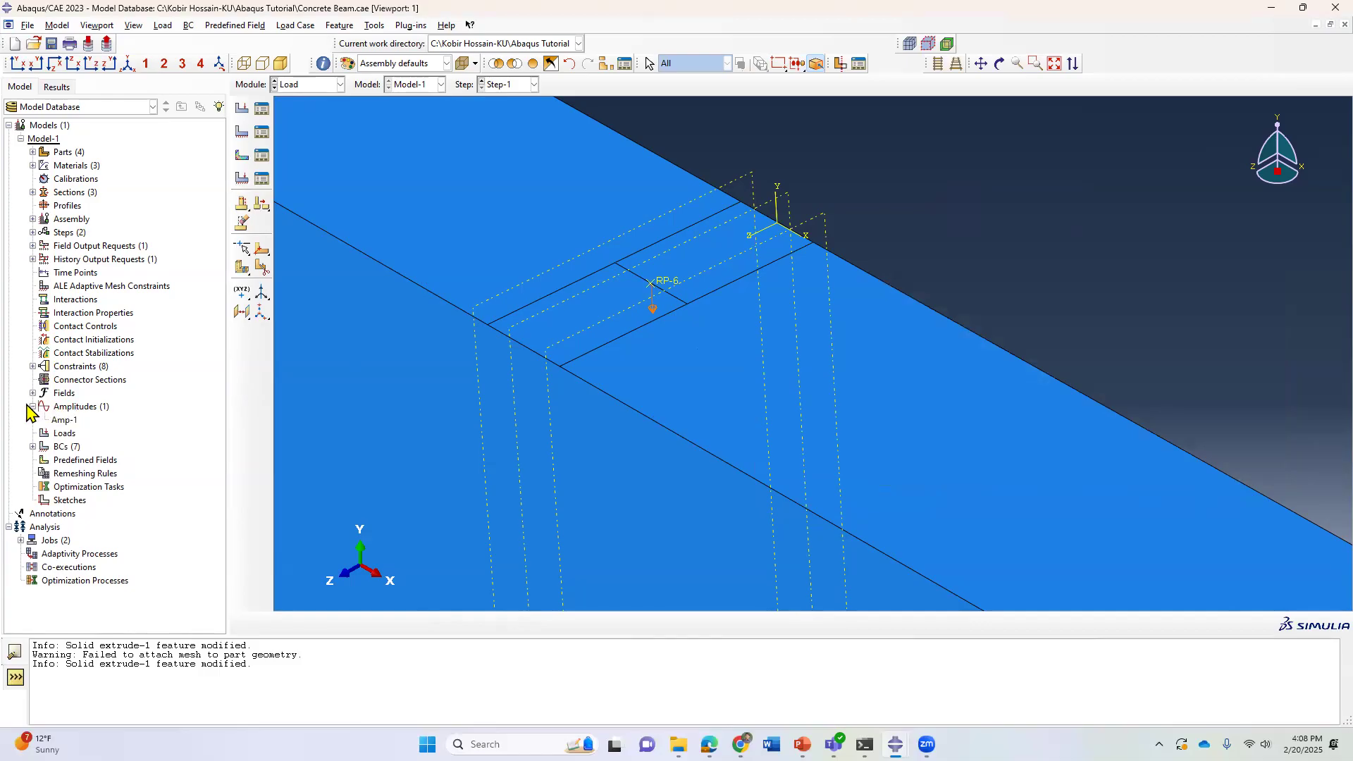
{"action": "right_click", "coordinate": [74, 407]}
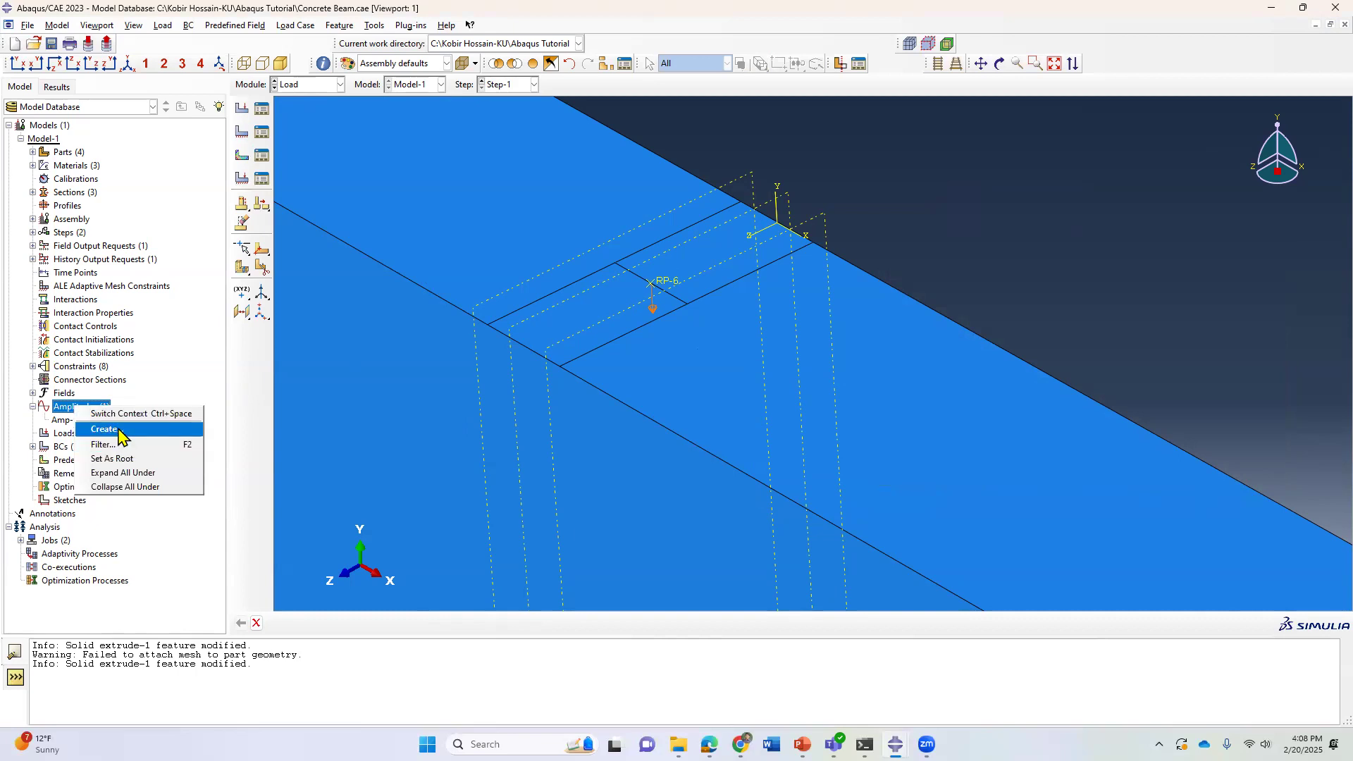
{"action": "left_click", "coordinate": [117, 430]}
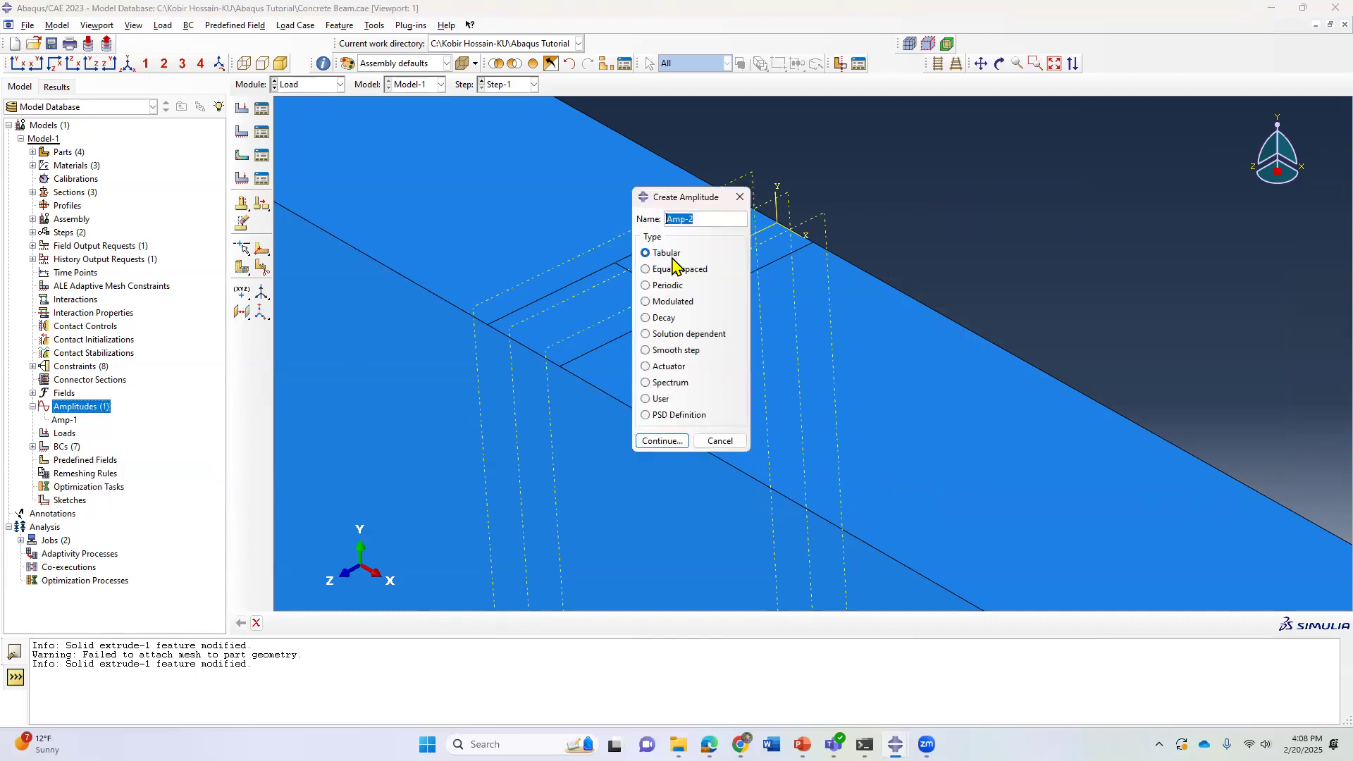
{"action": "left_click", "coordinate": [662, 441]}
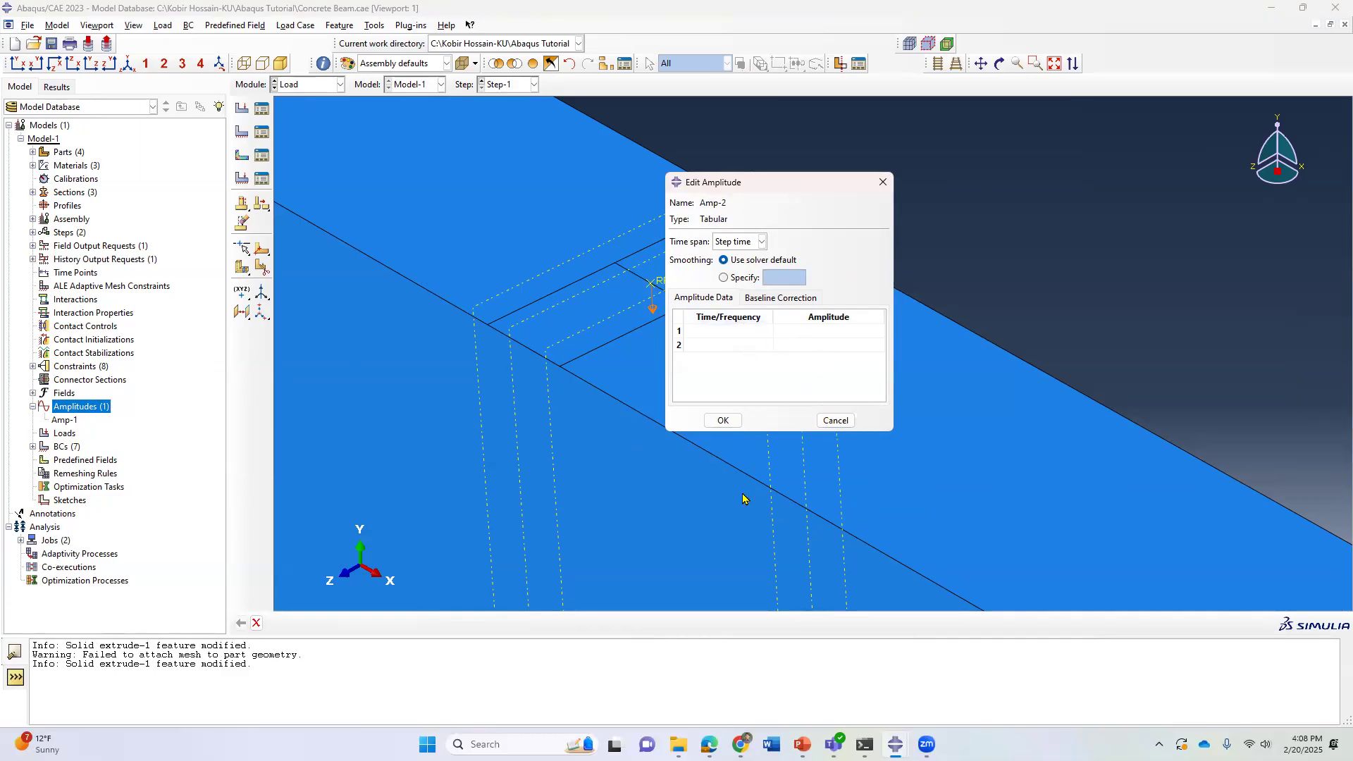
{"action": "left_click", "coordinate": [837, 422]}
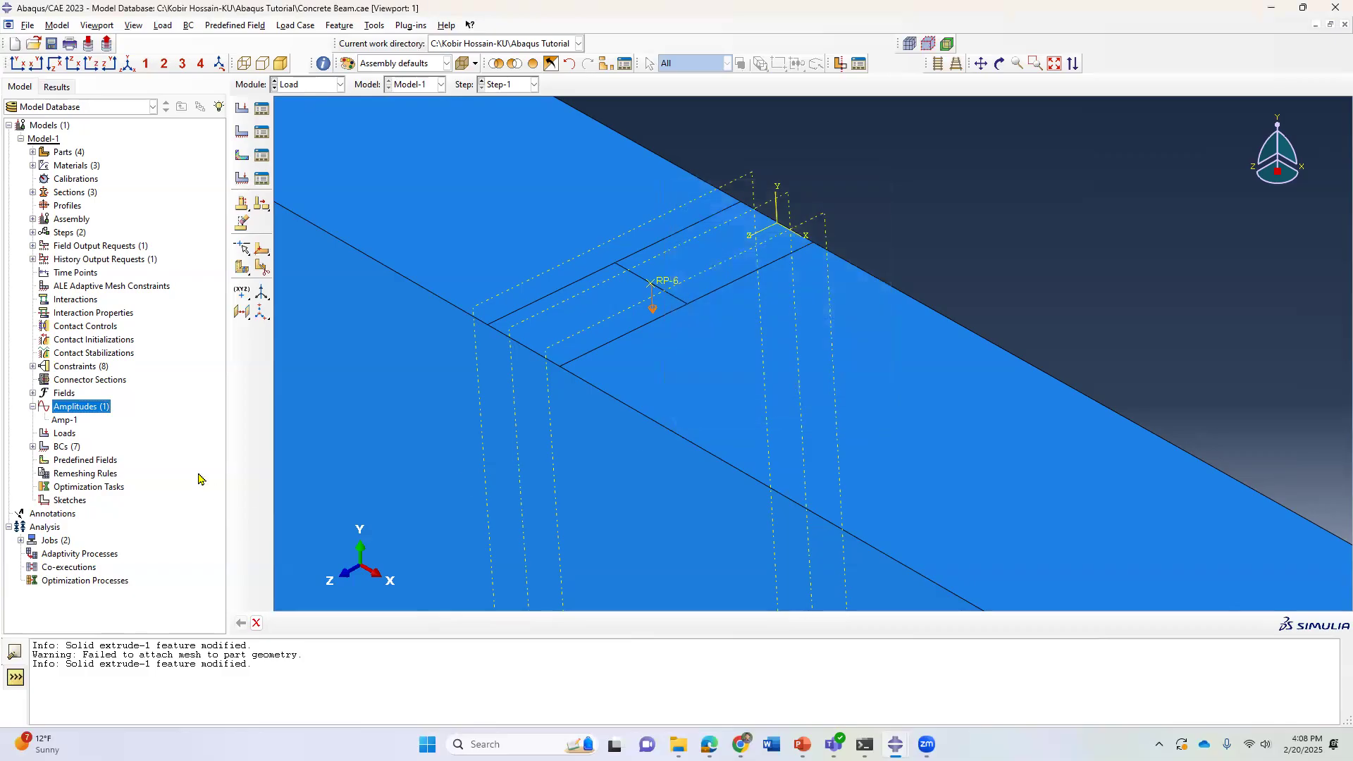
Step: Review the full time/amplitude table of the tabular amplitude Amp-1 from first to last row, and accept it as is
{"action": "left_click", "coordinate": [64, 421]}
{"action": "right_click", "coordinate": [65, 421]}
{"action": "left_click", "coordinate": [84, 449]}
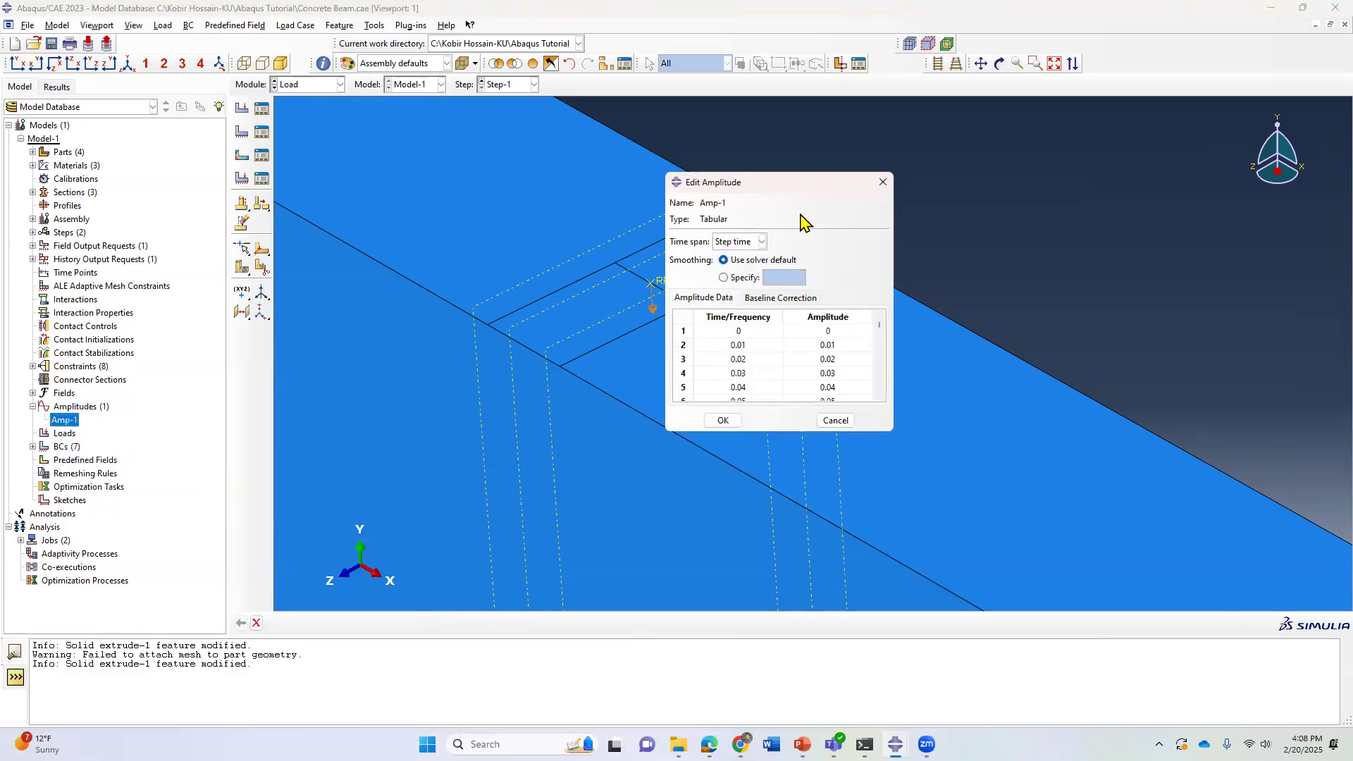
{"action": "left_click_drag", "start_coordinate": [833, 188], "coordinate": [777, 150]}
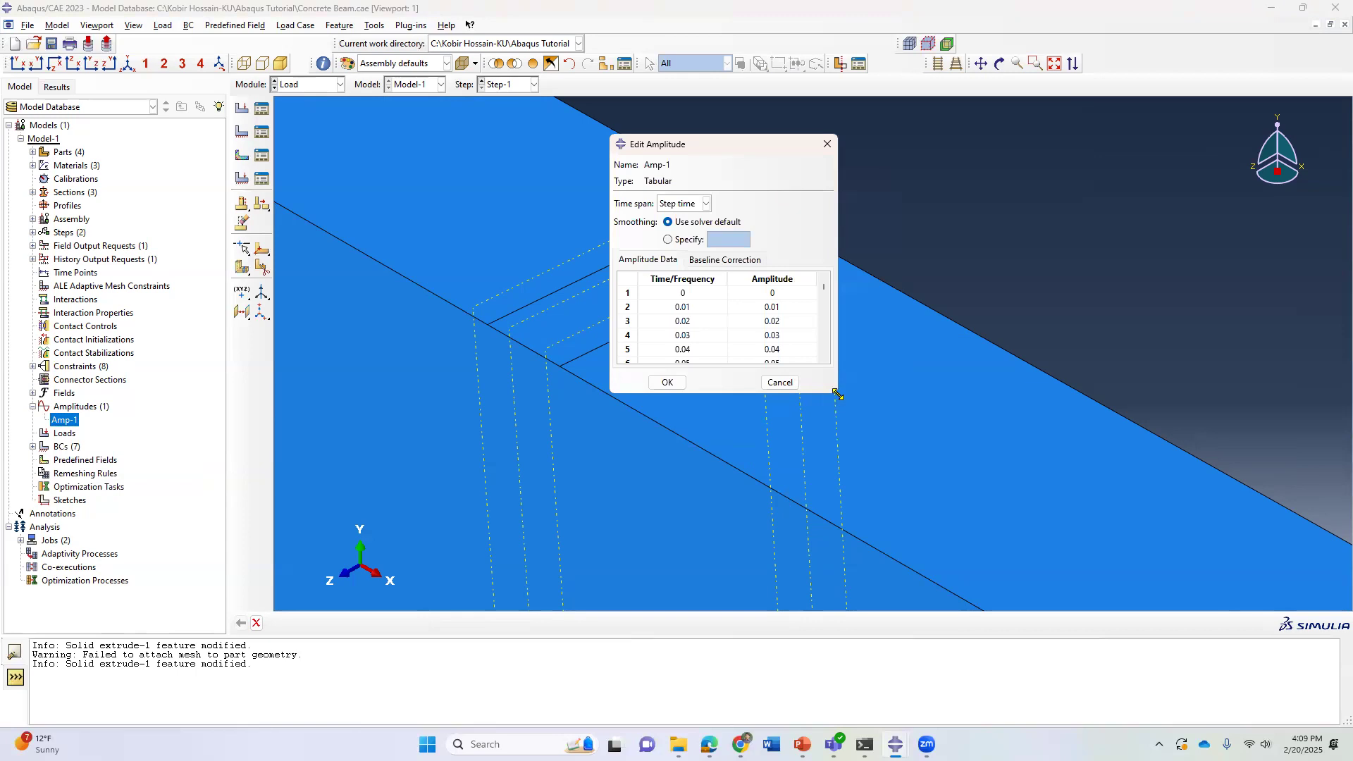
{"action": "left_click_drag", "start_coordinate": [837, 393], "coordinate": [1016, 569]}
{"action": "scroll", "coordinate": [945, 459], "scroll_direction": "down", "scroll_amount": 9}
{"action": "left_click_drag", "start_coordinate": [1009, 388], "coordinate": [991, 519]}
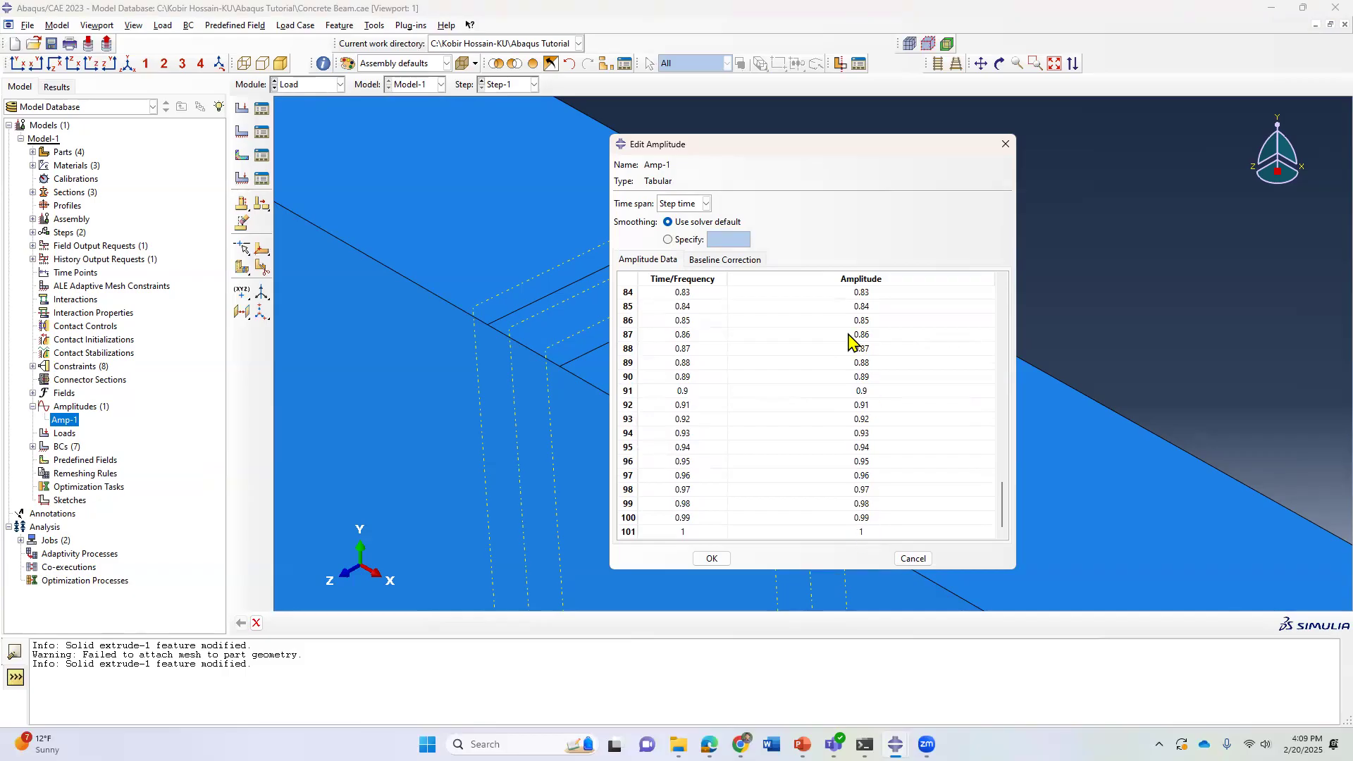
{"action": "scroll", "coordinate": [698, 451], "scroll_direction": "up", "scroll_amount": 2}
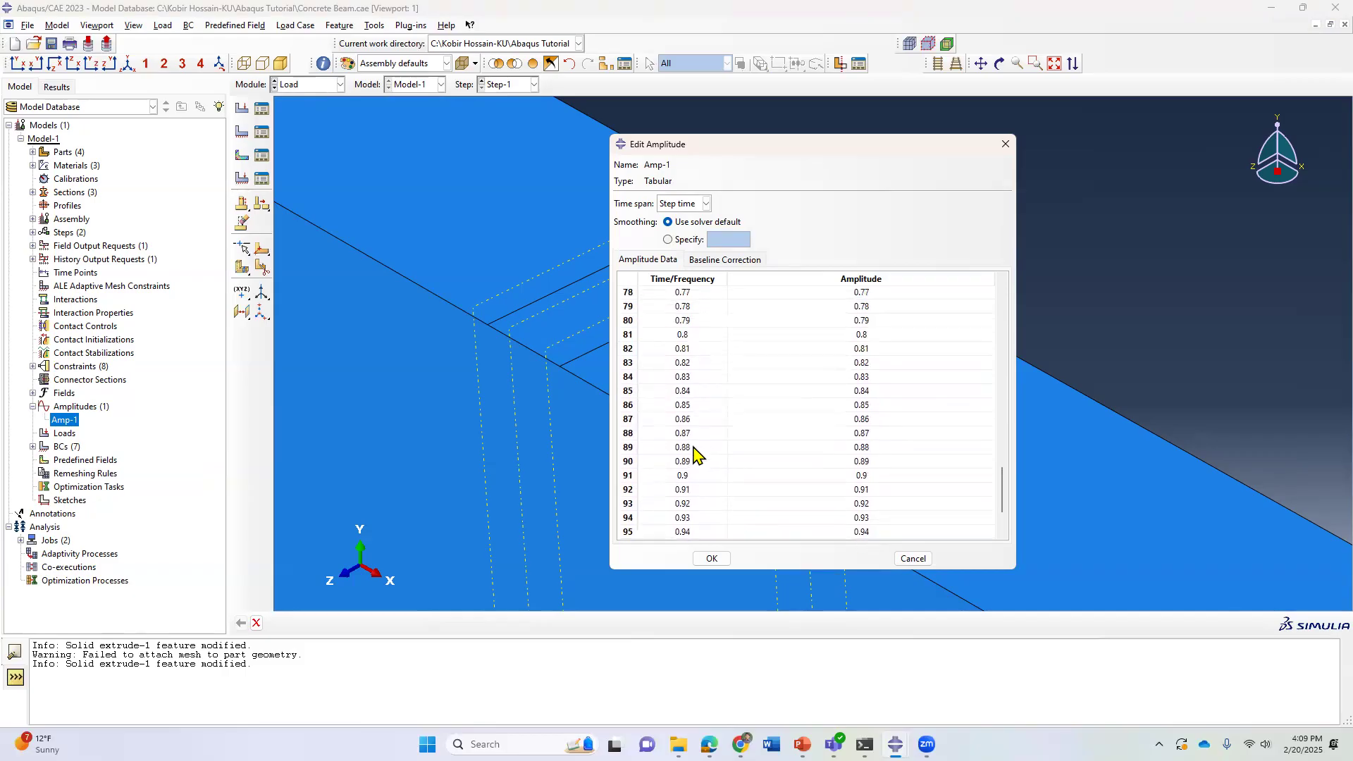
{"action": "scroll", "coordinate": [698, 455], "scroll_direction": "up", "scroll_amount": 20}
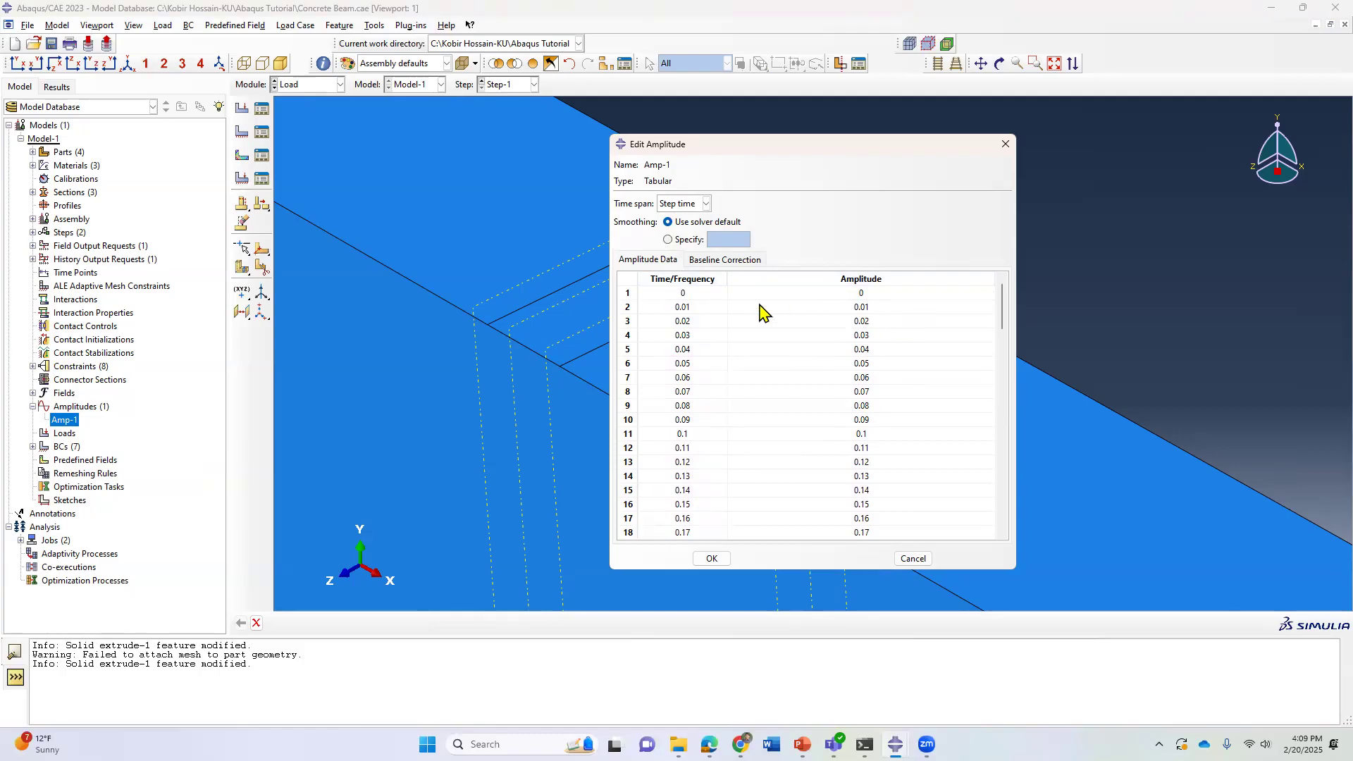
{"action": "scroll", "coordinate": [815, 427], "scroll_direction": "down", "scroll_amount": 20}
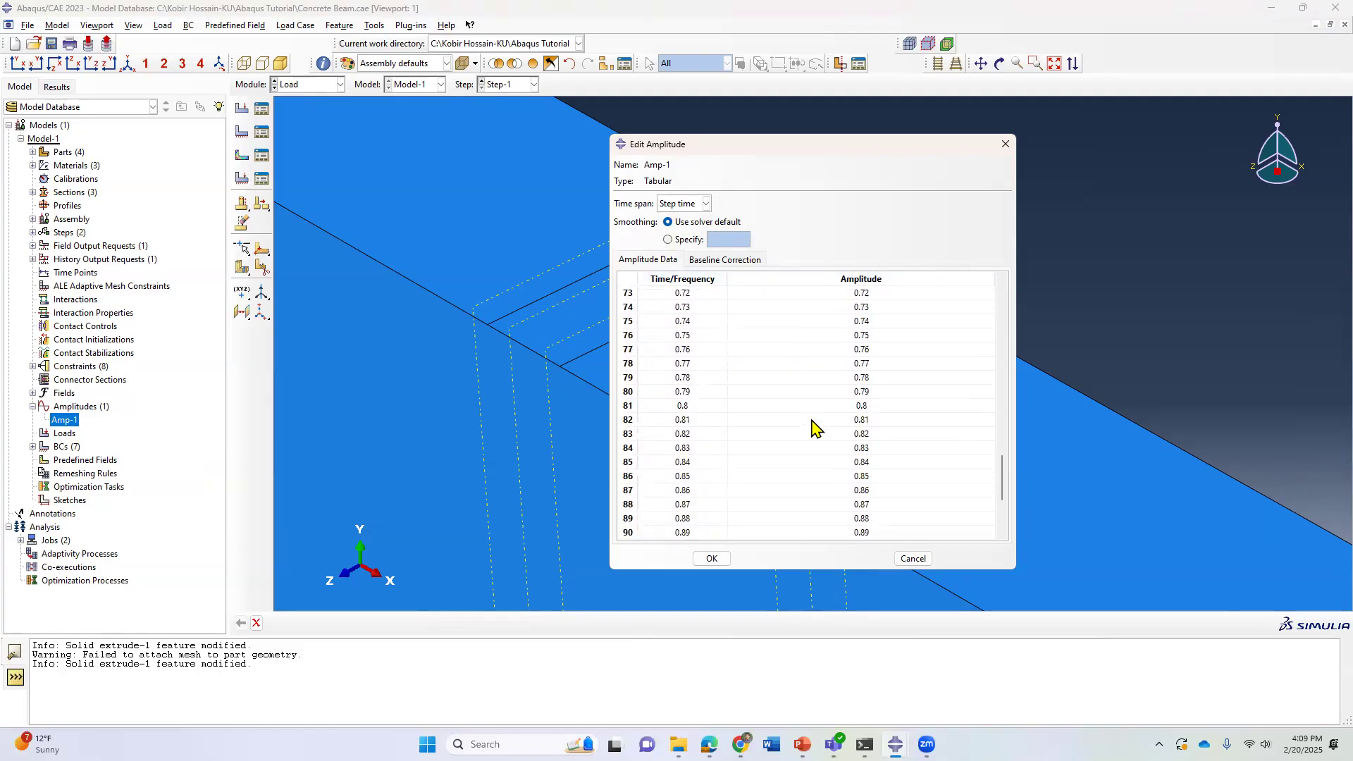
{"action": "scroll", "coordinate": [814, 428], "scroll_direction": "down", "scroll_amount": 1}
{"action": "scroll", "coordinate": [812, 425], "scroll_direction": "up", "scroll_amount": 18}
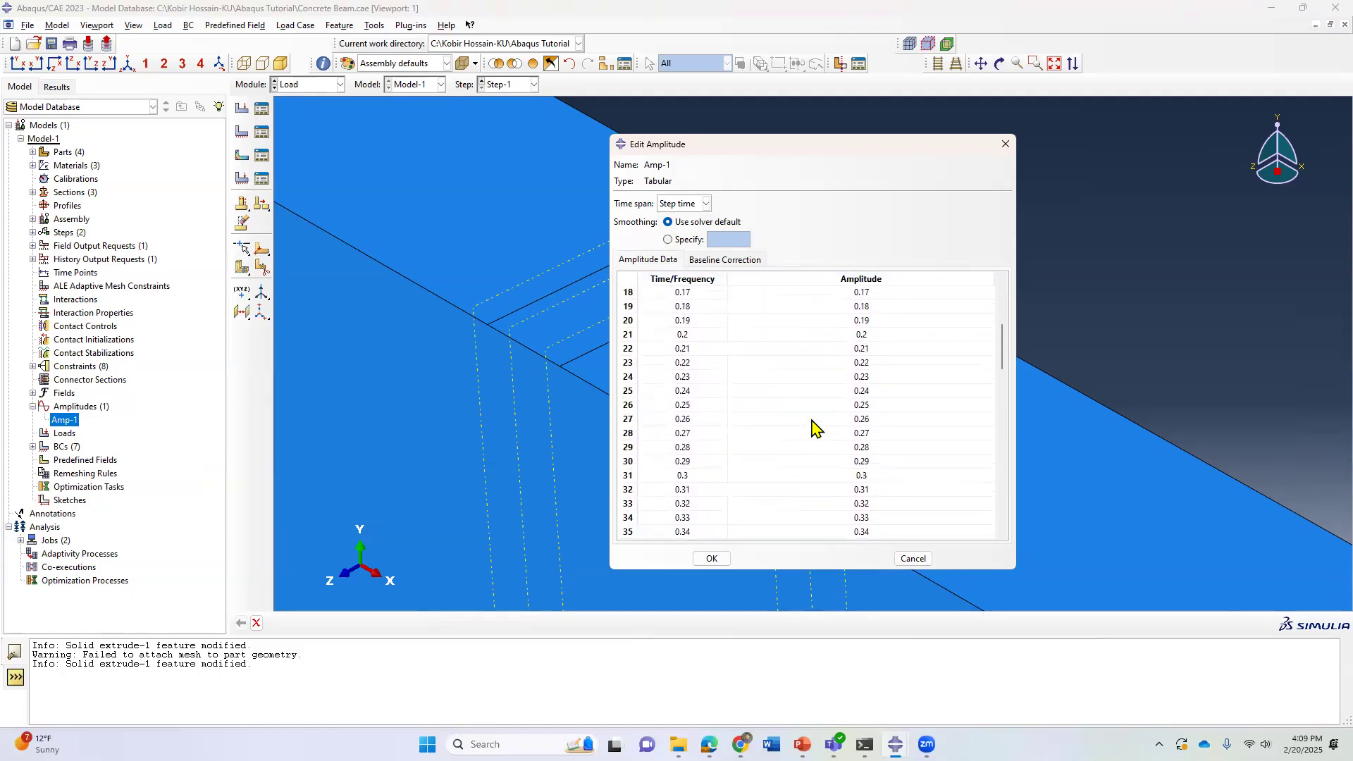
{"action": "scroll", "coordinate": [782, 413], "scroll_direction": "up", "scroll_amount": 3}
{"action": "scroll", "coordinate": [692, 332], "scroll_direction": "down", "scroll_amount": 2}
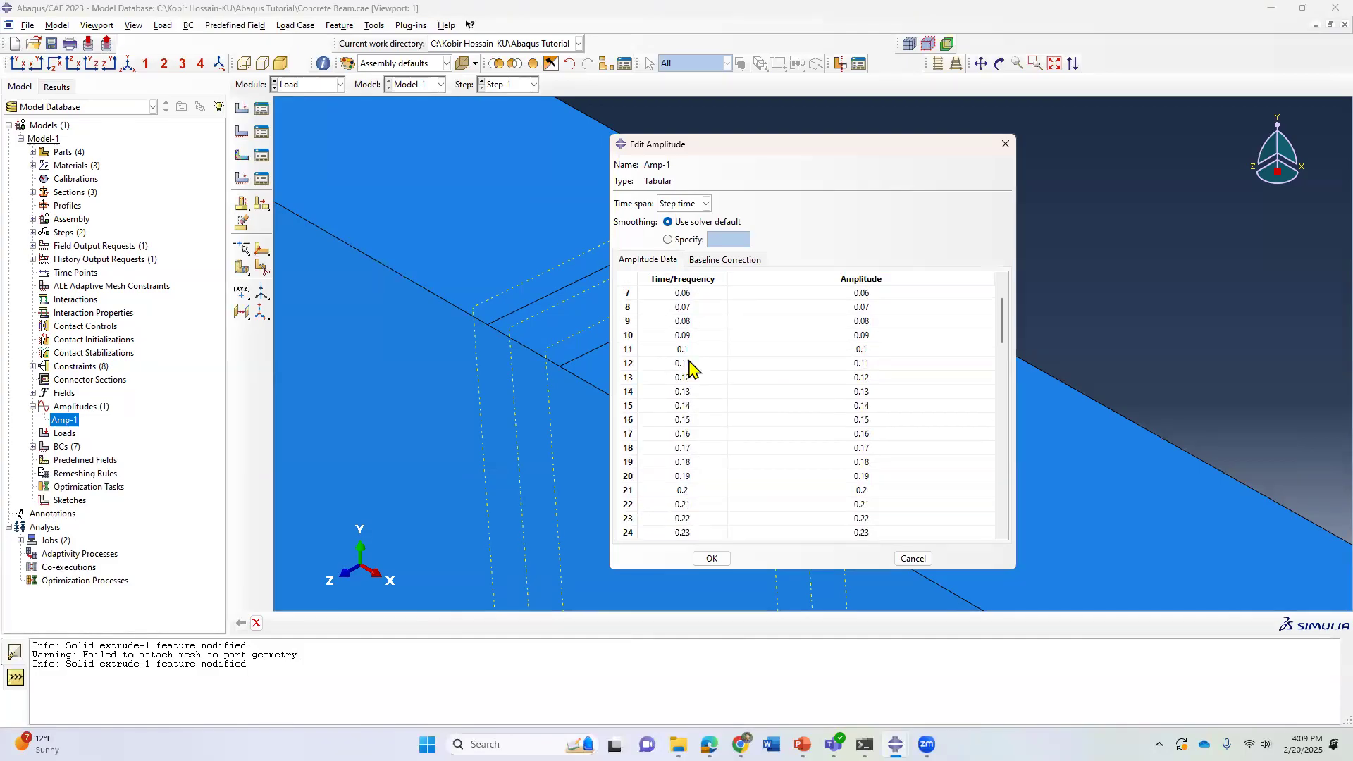
{"action": "scroll", "coordinate": [692, 367], "scroll_direction": "up", "scroll_amount": 2}
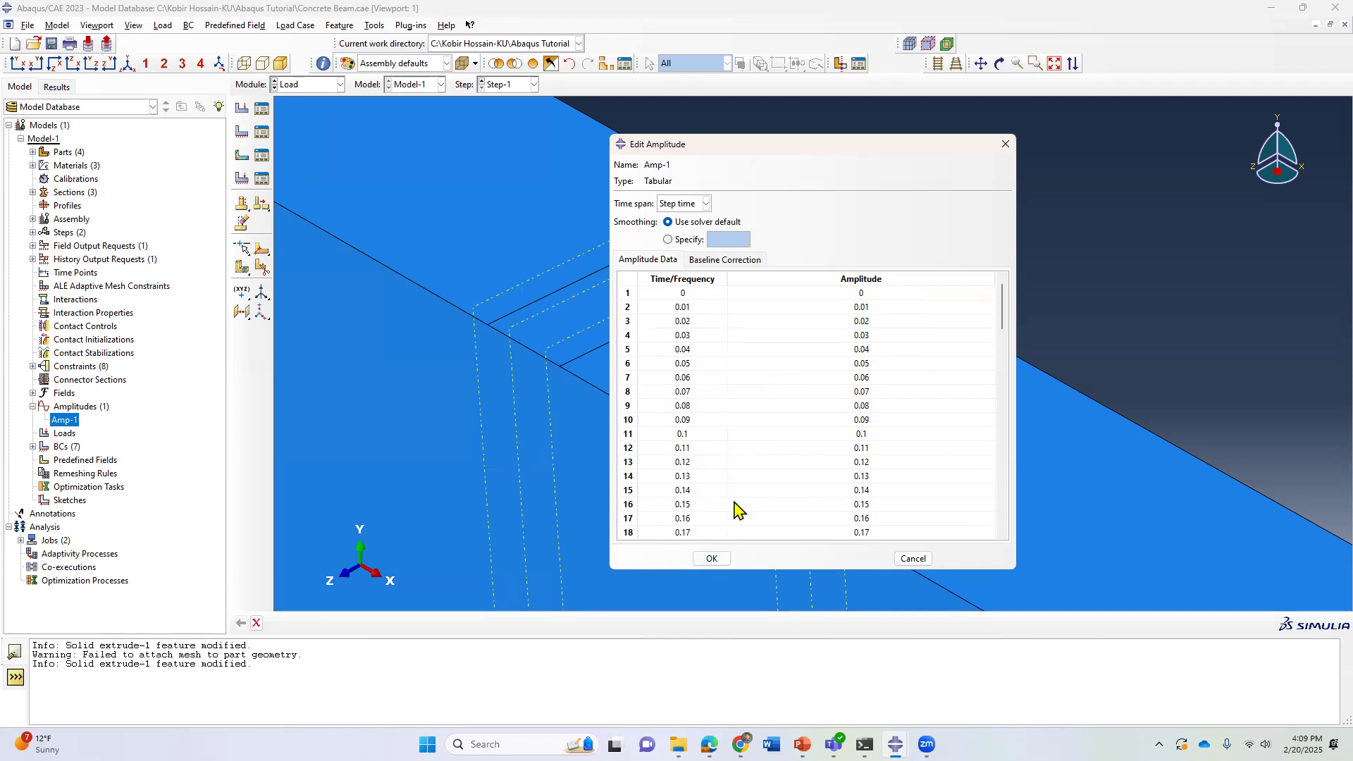
{"action": "left_click", "coordinate": [713, 560]}
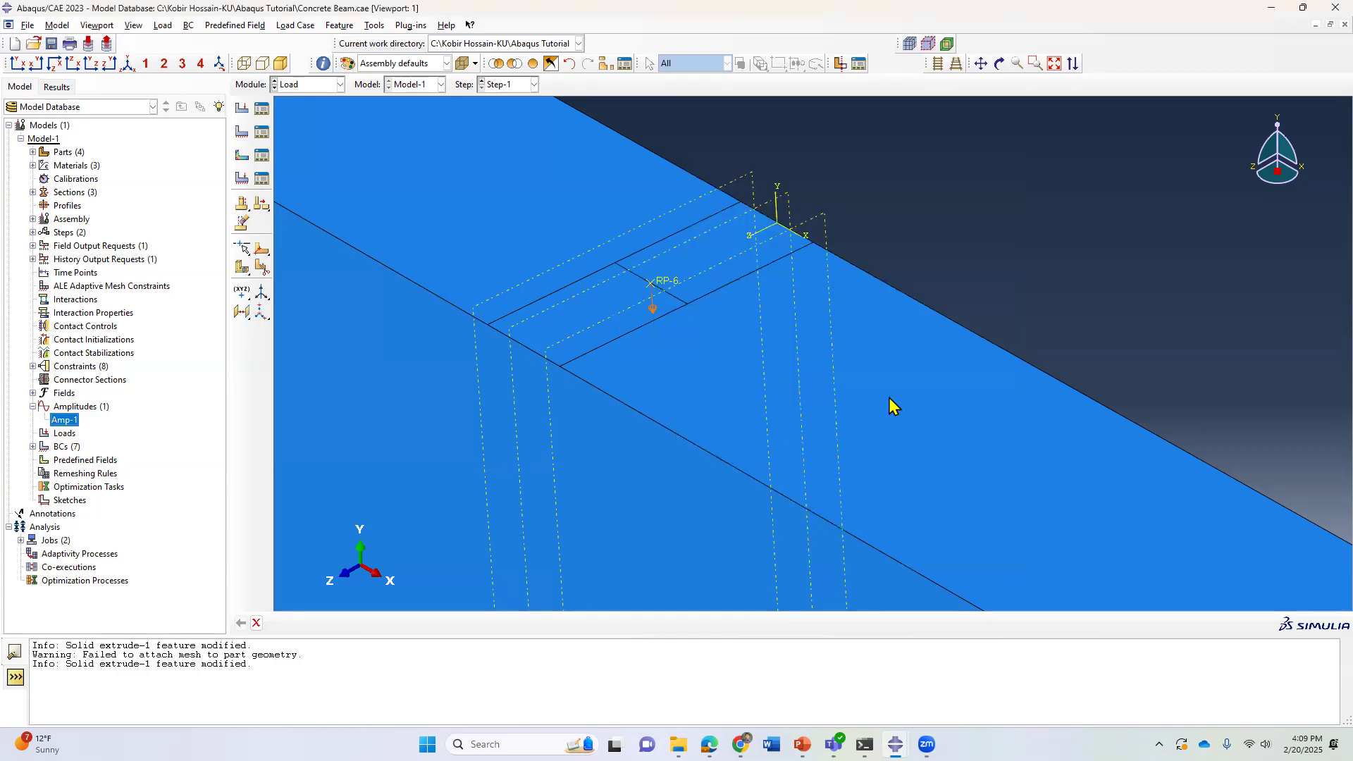
Step: Inspect the boundary conditions on the concrete beam at the end supports RP-4 and RP-5 and the mid-span load point RP-6
{"action": "scroll", "coordinate": [812, 326], "scroll_direction": "down", "scroll_amount": 5}
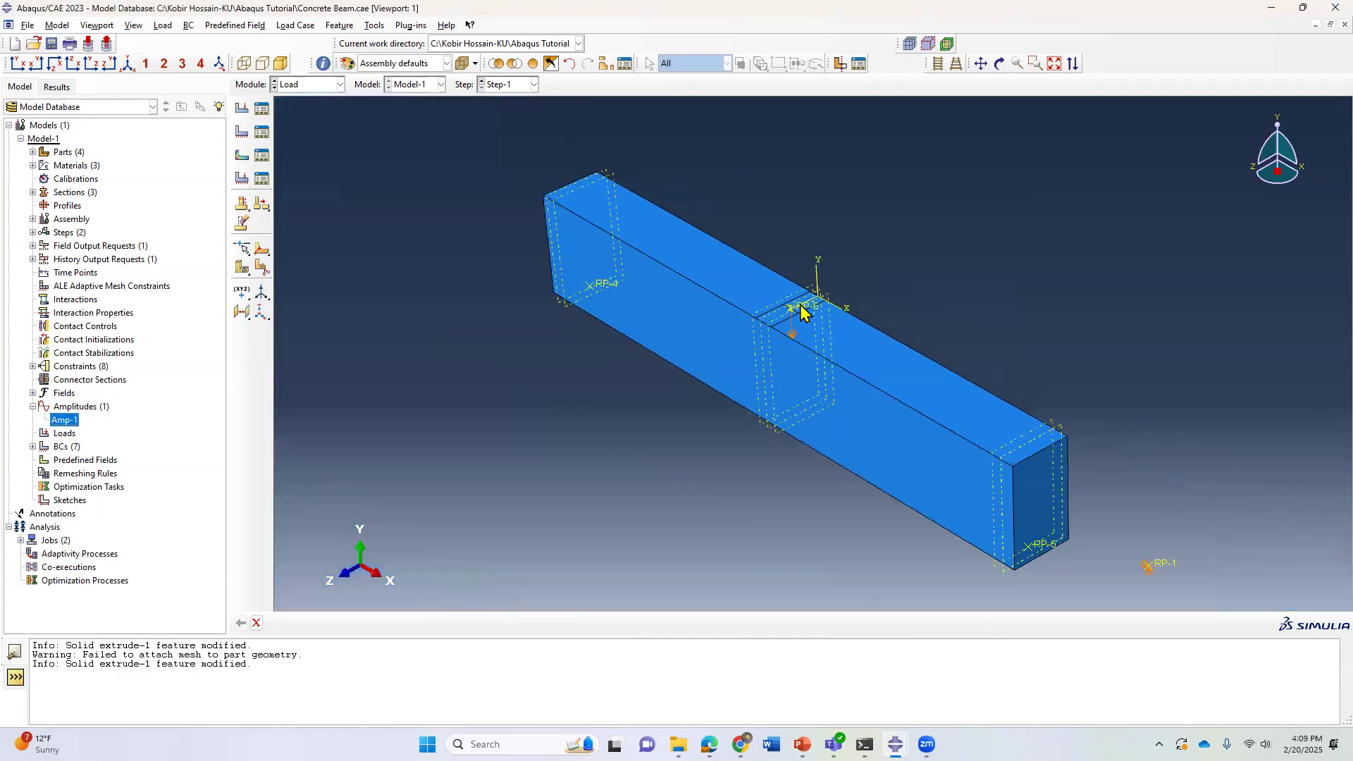
{"action": "scroll", "coordinate": [1030, 571], "scroll_direction": "up", "scroll_amount": 4}
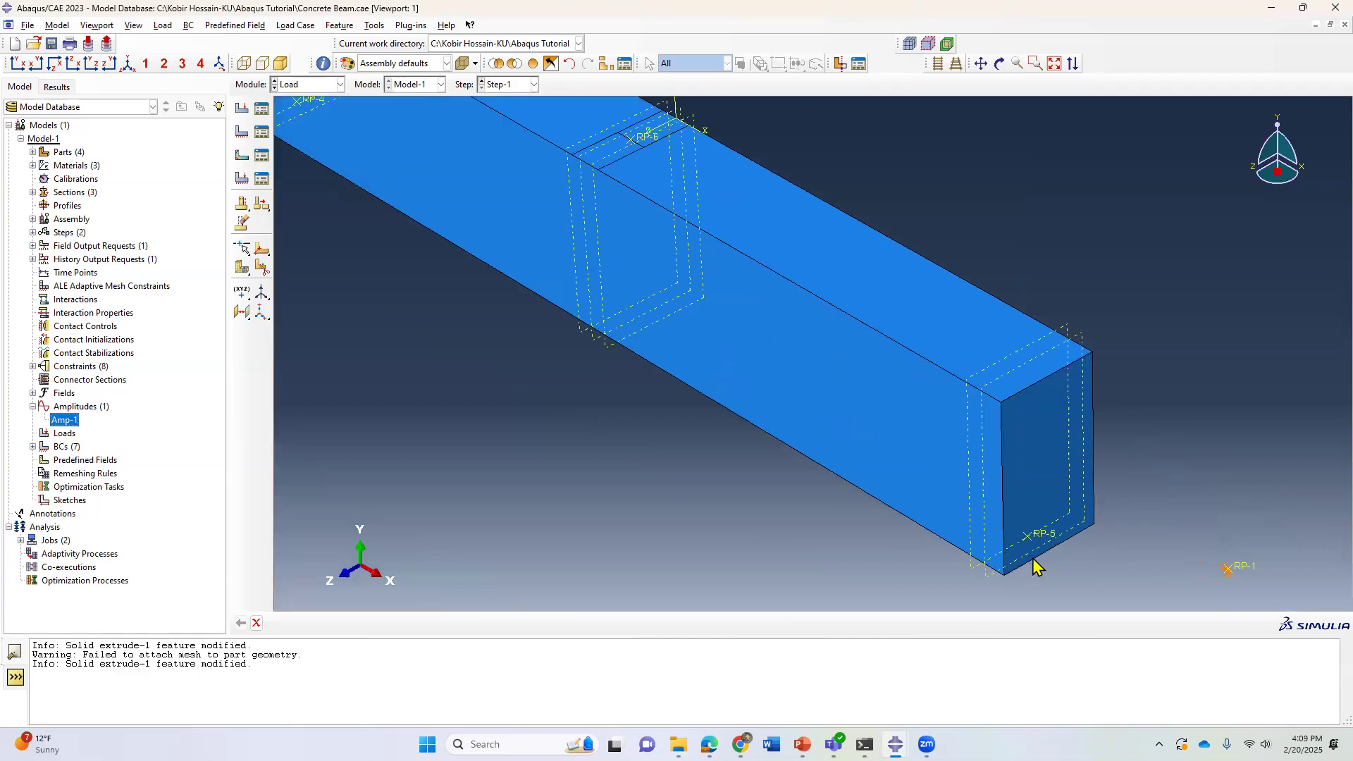
{"action": "left_click", "coordinate": [1000, 63]}
{"action": "scroll", "coordinate": [752, 307], "scroll_direction": "down", "scroll_amount": 4}
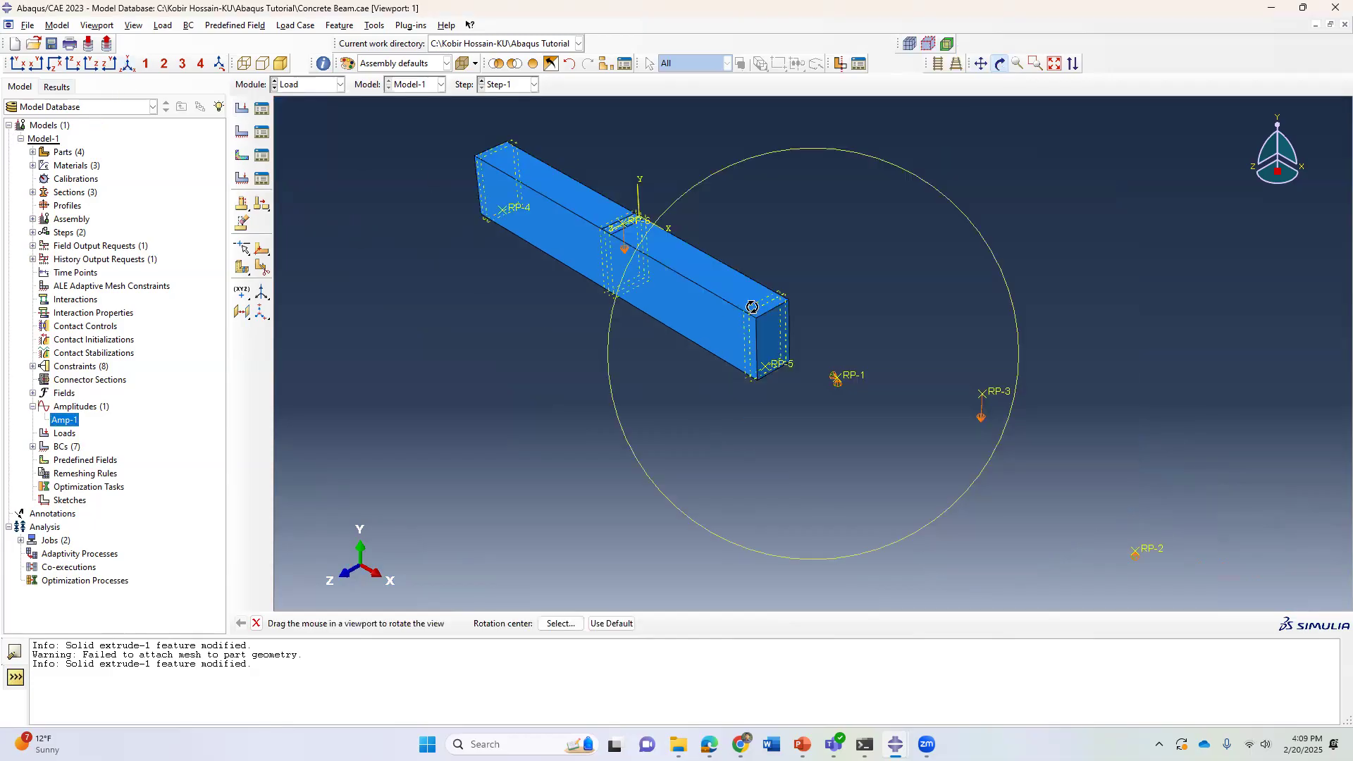
{"action": "left_click_drag", "start_coordinate": [676, 341], "coordinate": [825, 401]}
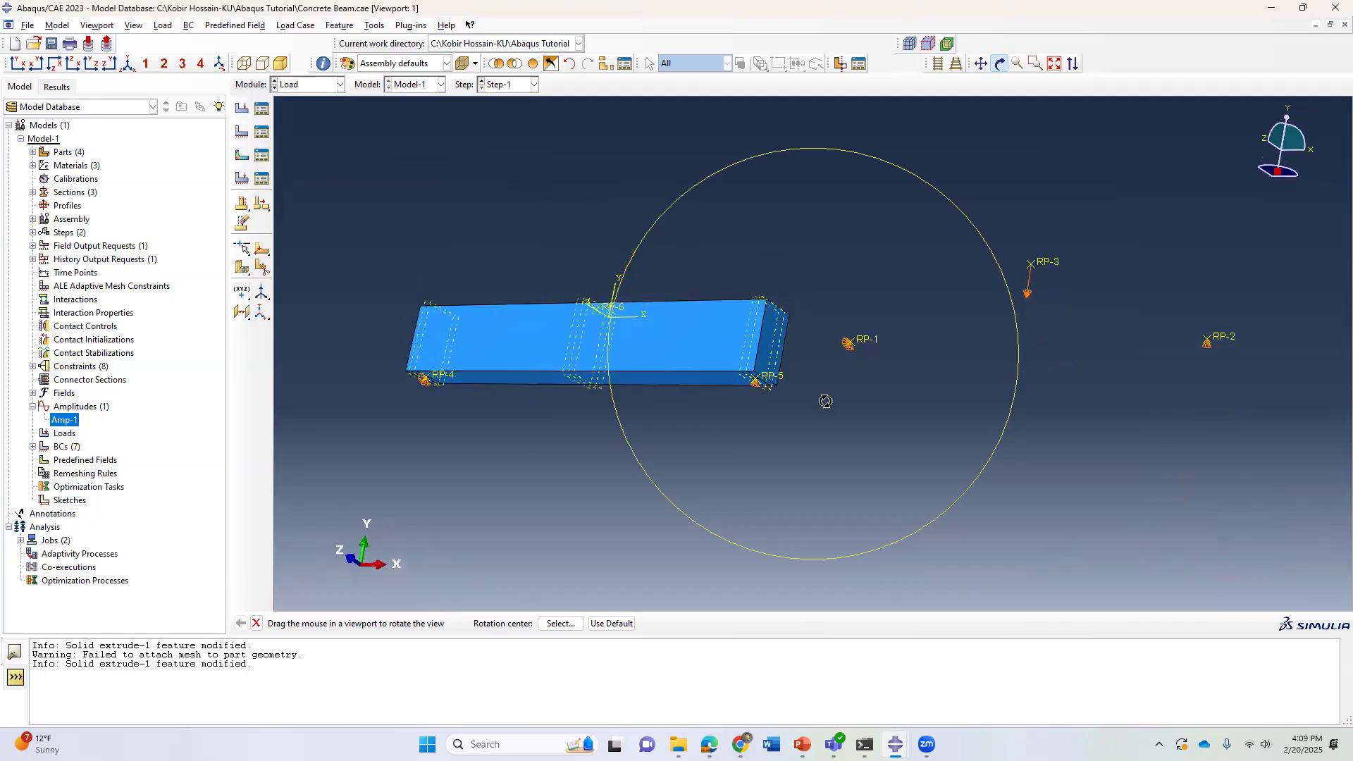
{"action": "scroll", "coordinate": [742, 403], "scroll_direction": "up", "scroll_amount": 3}
{"action": "scroll", "coordinate": [798, 326], "scroll_direction": "down", "scroll_amount": 4}
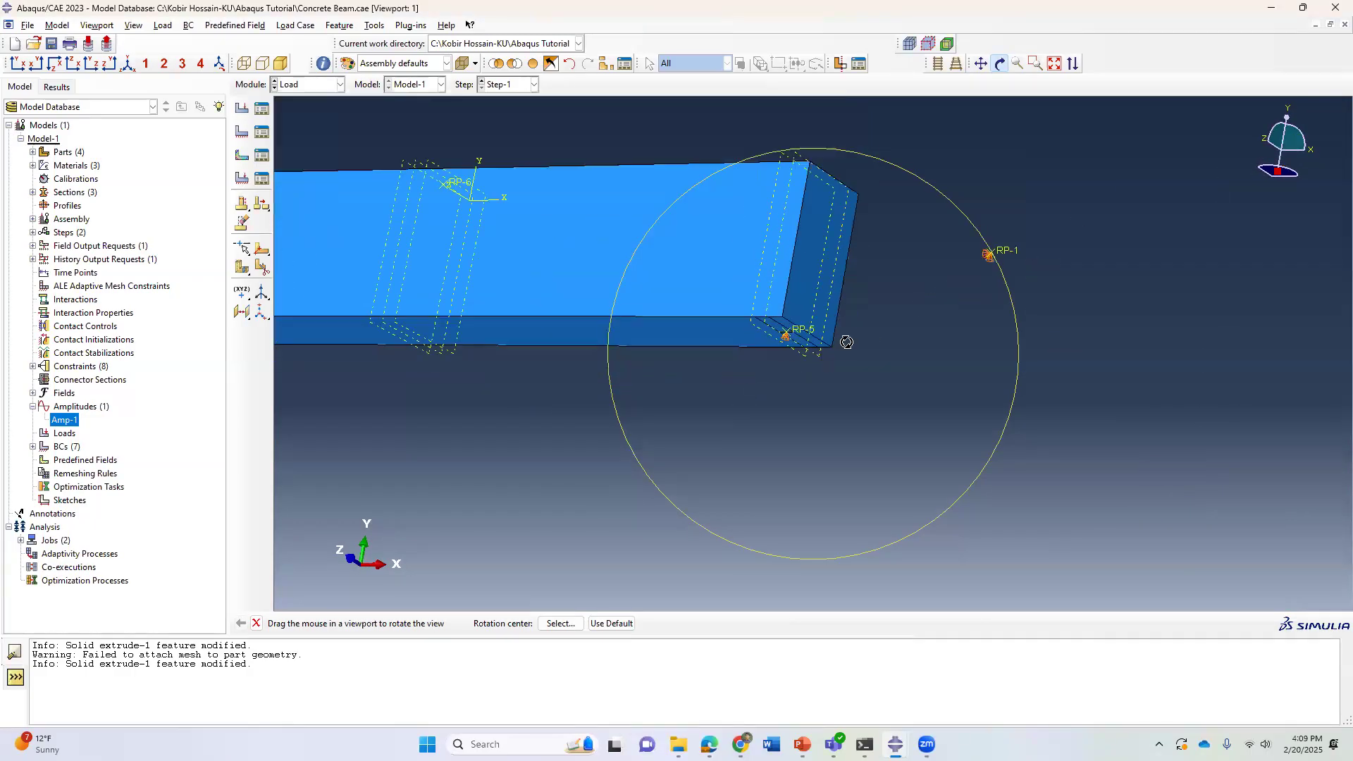
{"action": "scroll", "coordinate": [419, 345], "scroll_direction": "up", "scroll_amount": 2}
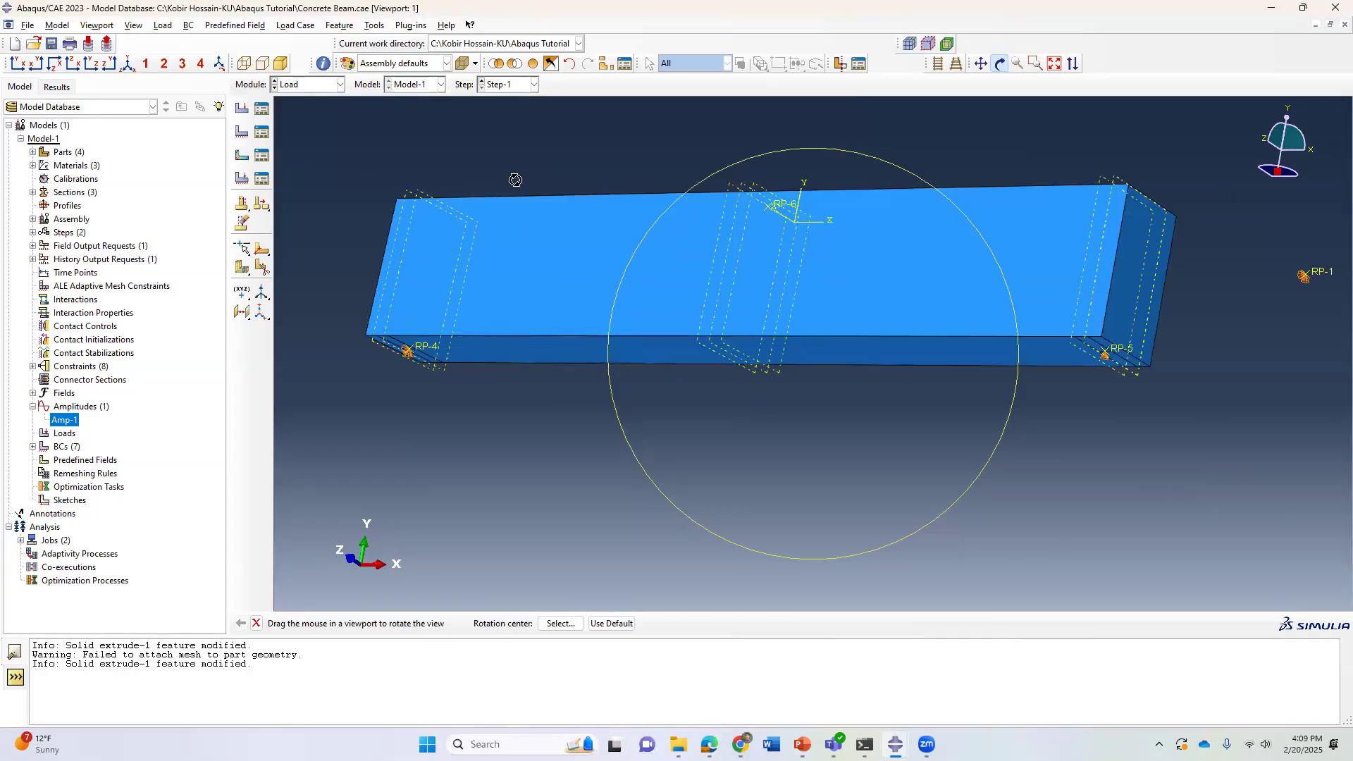
{"action": "left_click_drag", "start_coordinate": [795, 299], "coordinate": [734, 407]}
{"action": "scroll", "coordinate": [713, 246], "scroll_direction": "down", "scroll_amount": 2}
{"action": "scroll", "coordinate": [719, 236], "scroll_direction": "up", "scroll_amount": 5}
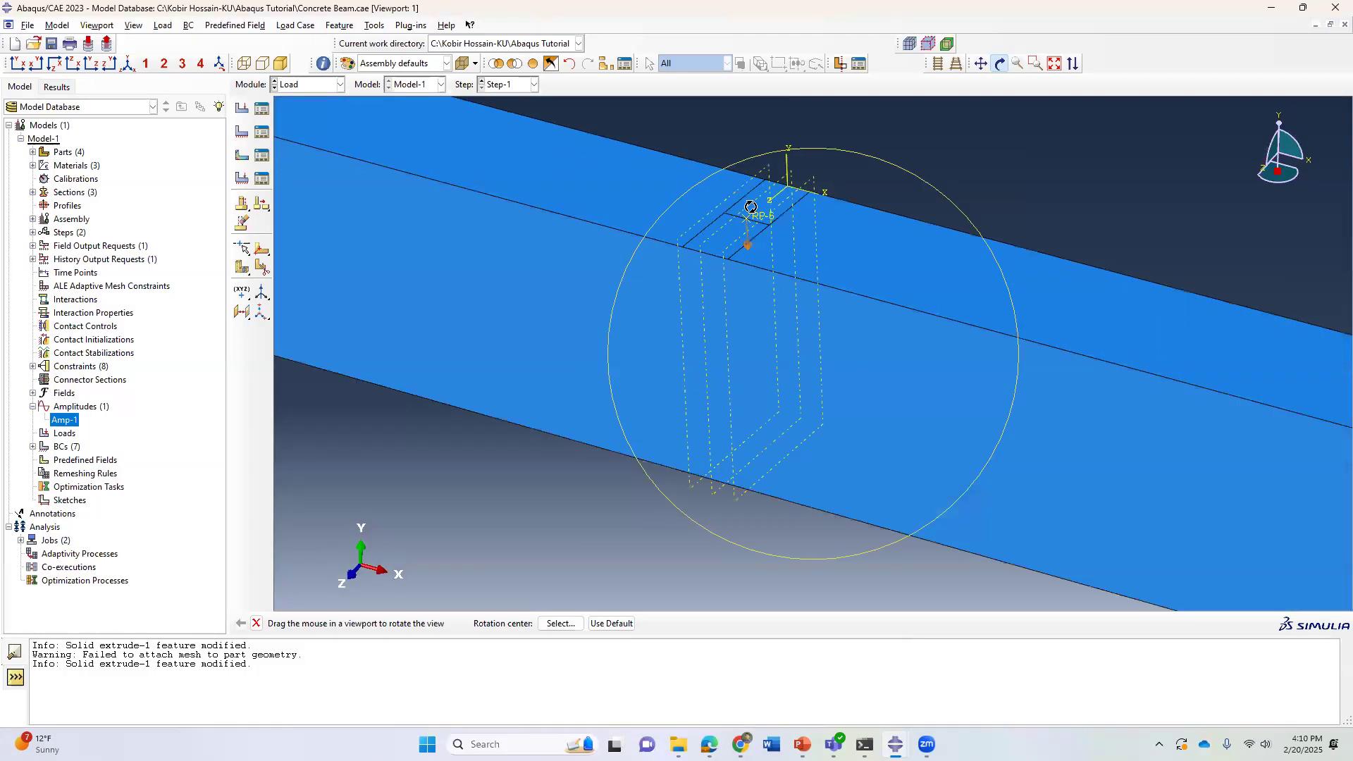
{"action": "left_click_drag", "start_coordinate": [750, 227], "coordinate": [755, 211]}
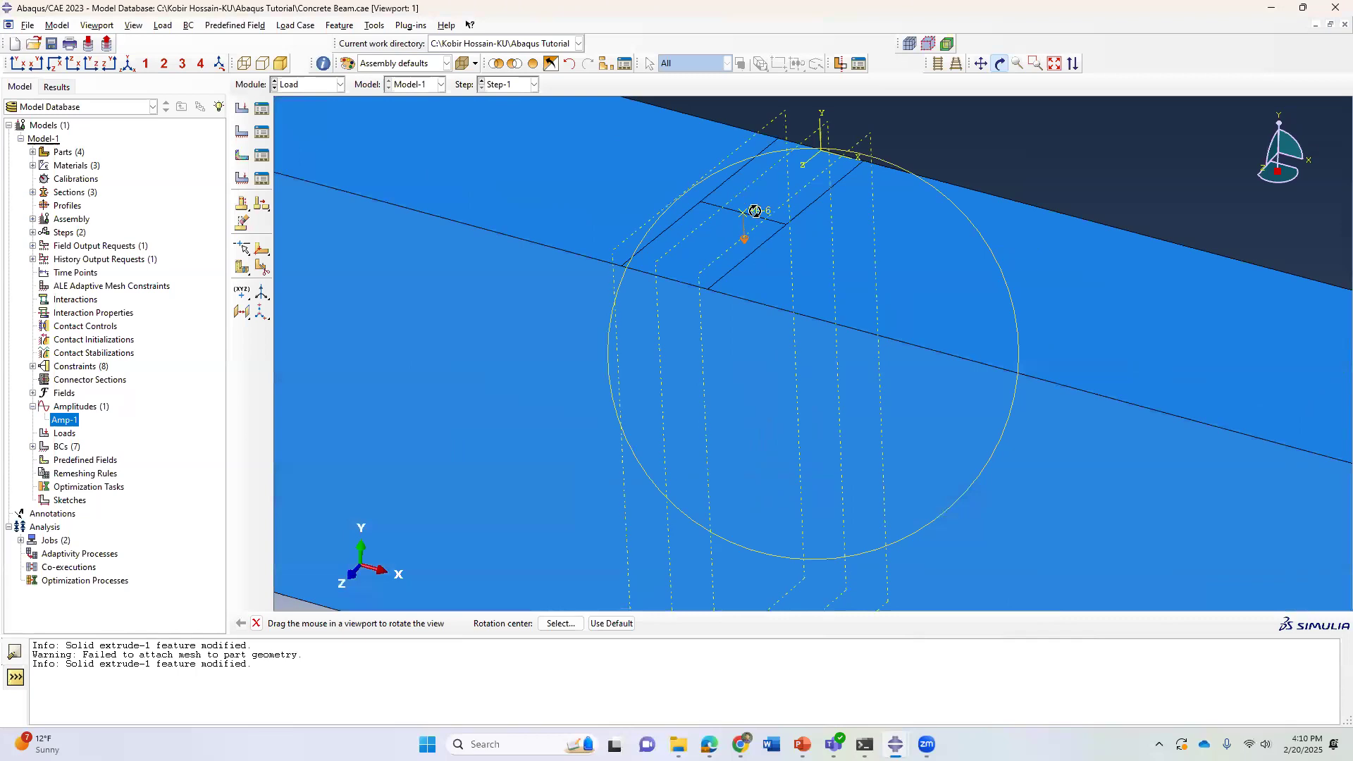
{"action": "scroll", "coordinate": [679, 344], "scroll_direction": "down", "scroll_amount": 3}
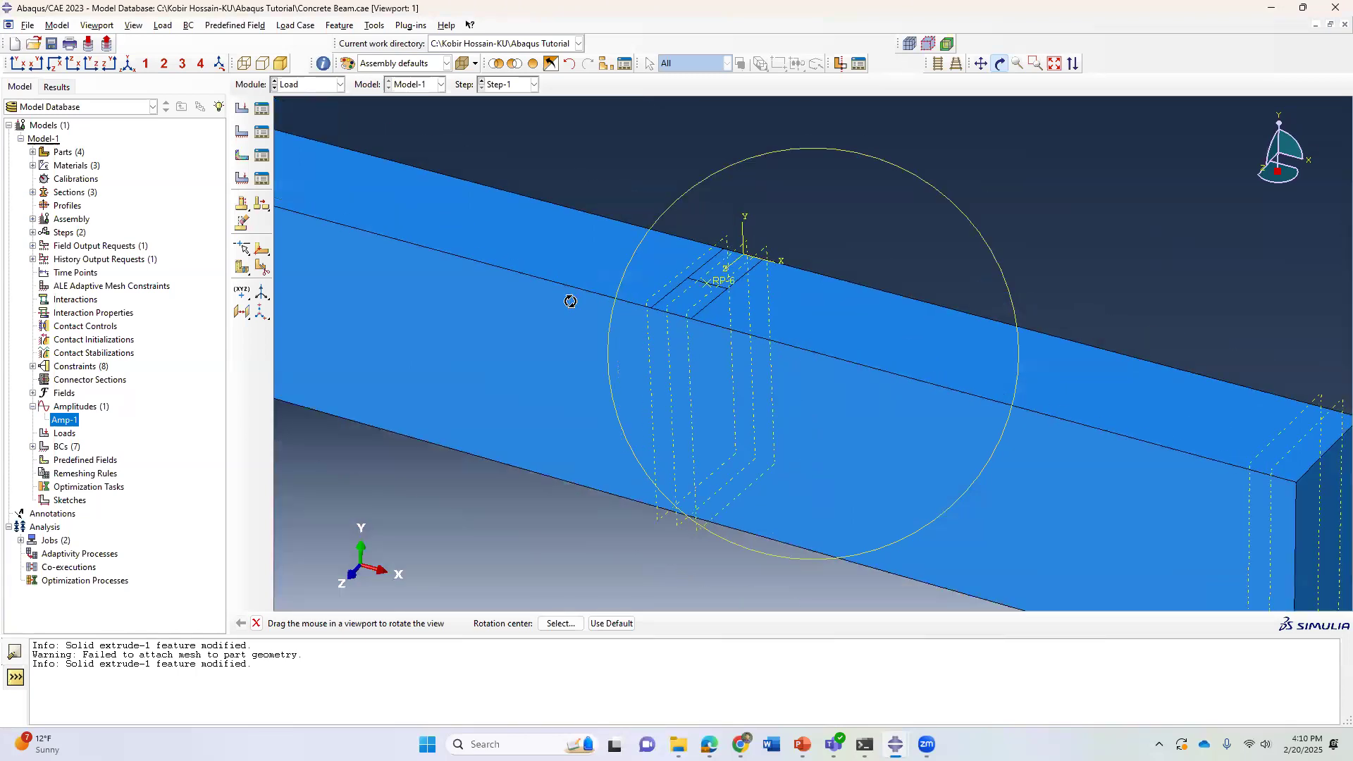